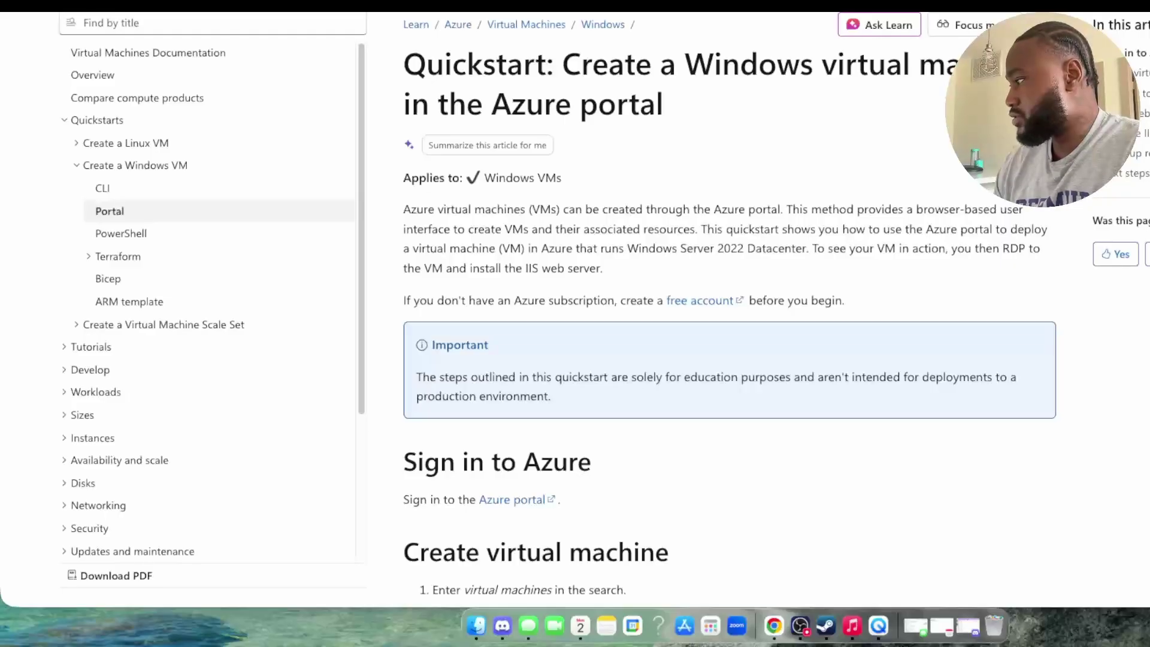
Step: Scroll through the quickstart's Create virtual machine steps down to the Instance details example
scroll(725, 119, "down", 2)
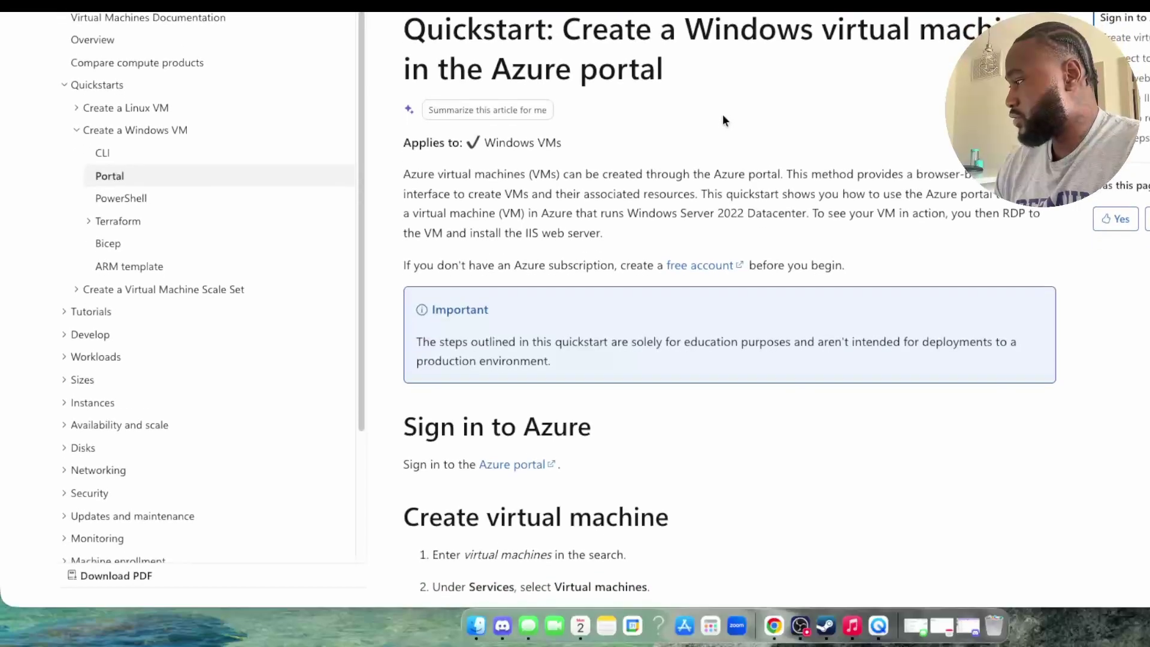
scroll(724, 112, "down", 5)
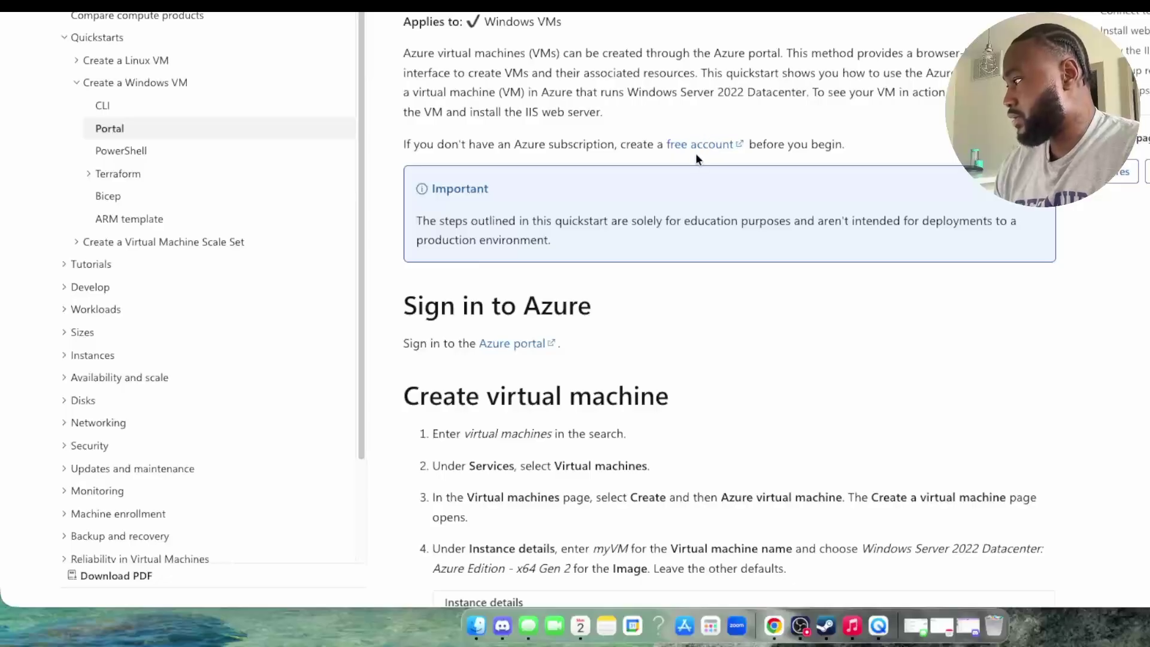
scroll(692, 157, "down", 2)
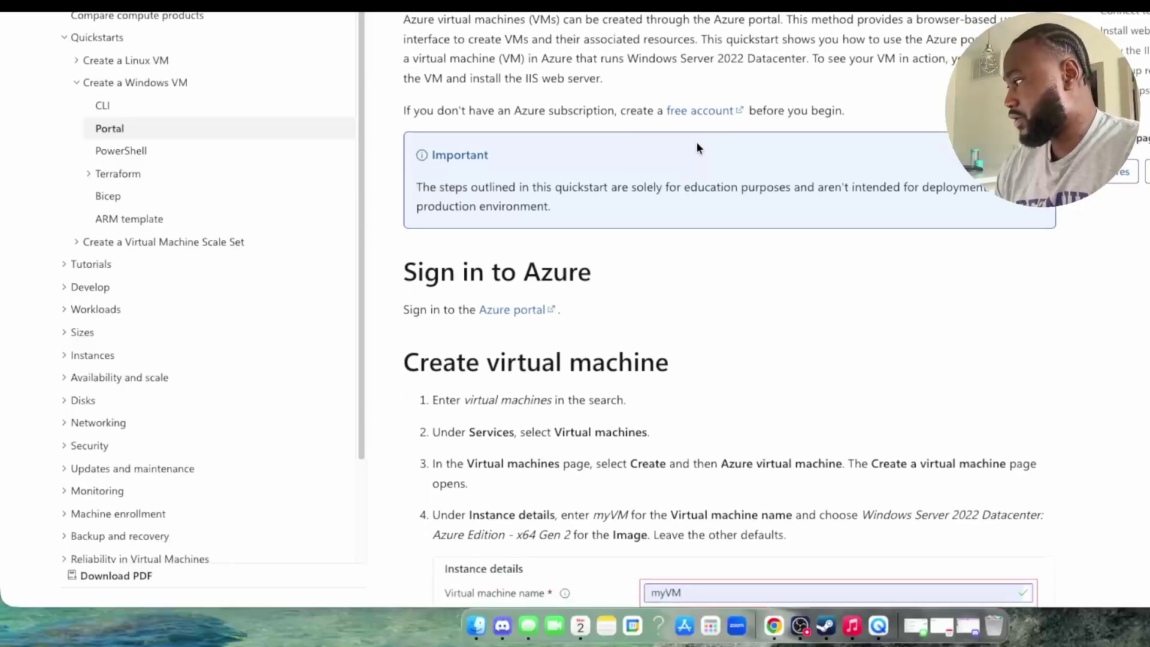
scroll(694, 157, "down", 5)
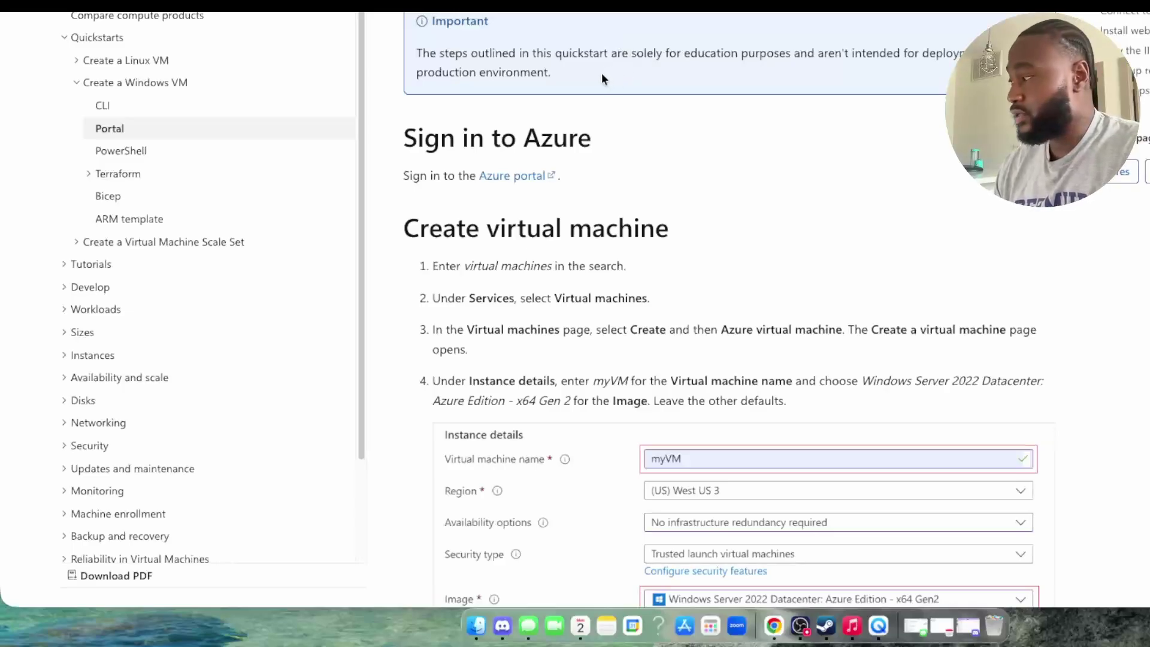
scroll(603, 77, "down", 3)
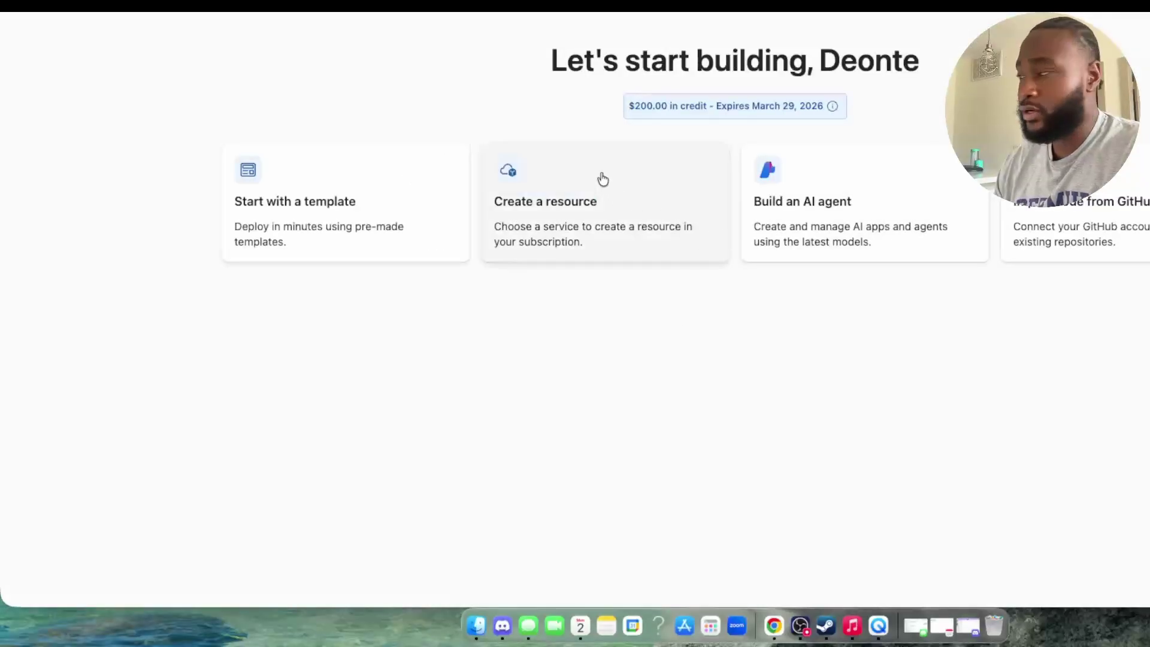
Step: Reposition the browser window and re-centre it above the dock
left_click_drag(718, 0, 558, 24)
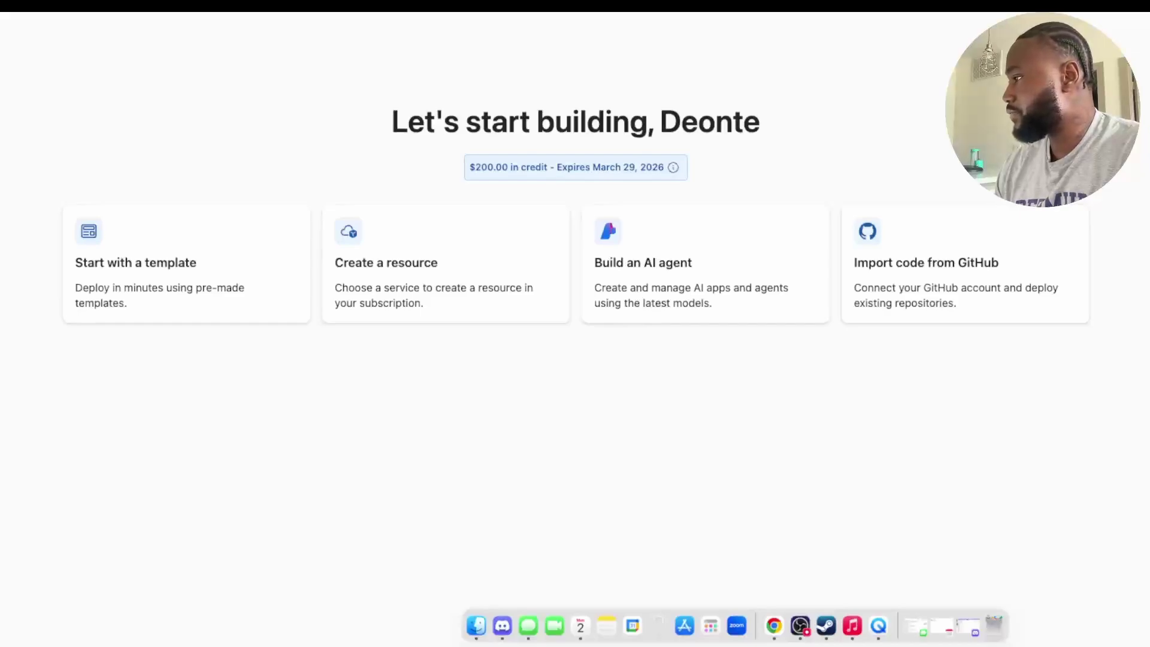
double_click(95, 6)
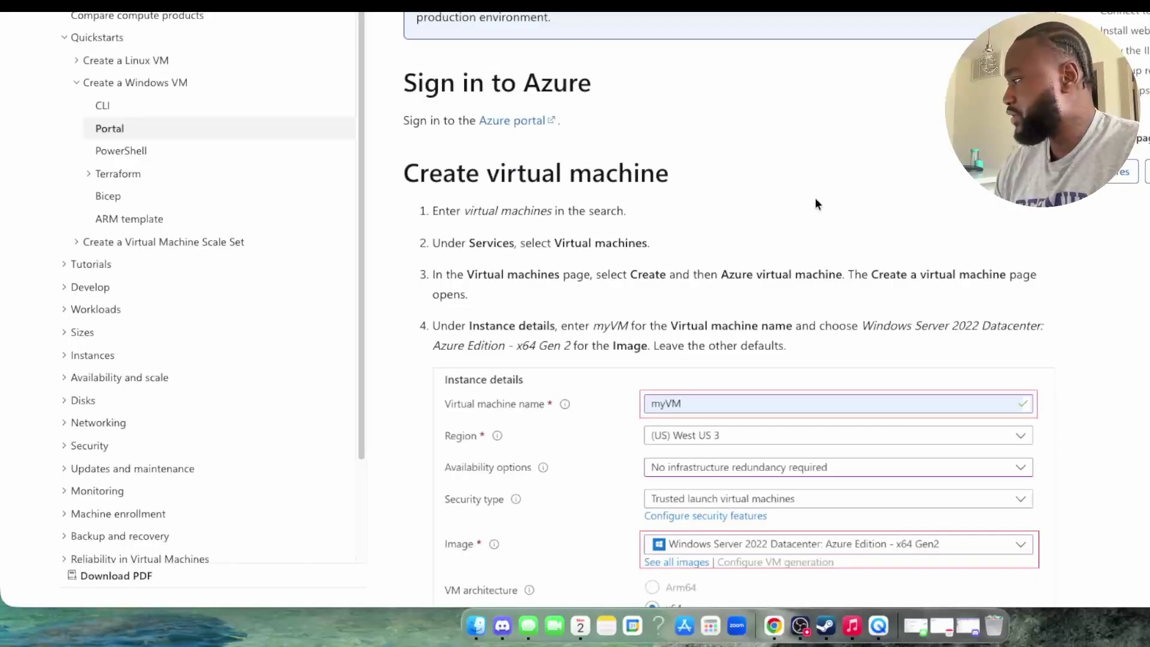
scroll(815, 197, "down", 3)
scroll(812, 197, "down", 2)
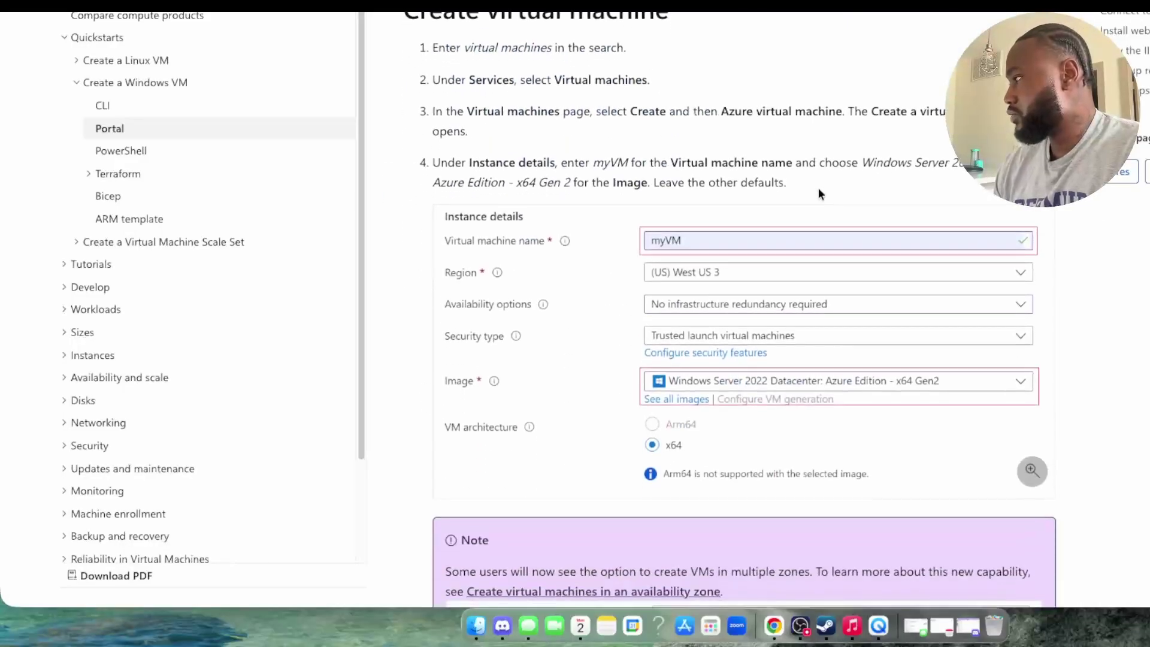
scroll(616, 149, "down", 2)
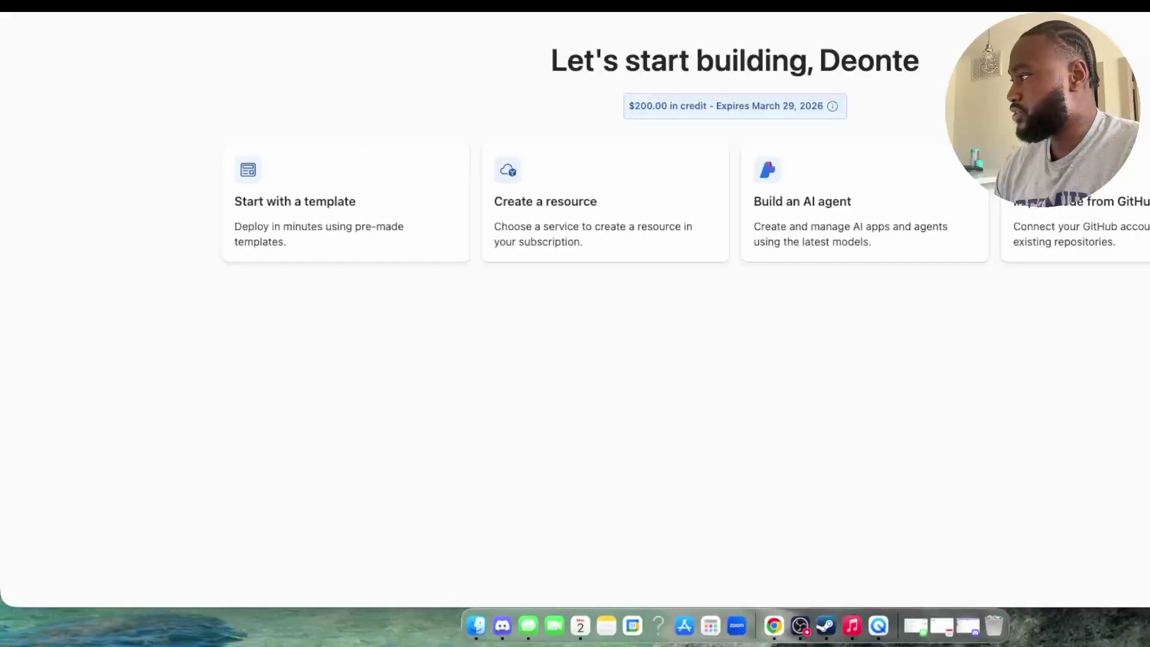
Step: Go to the empty Virtual machines page through portal search and show the Create options
left_click(735, 6)
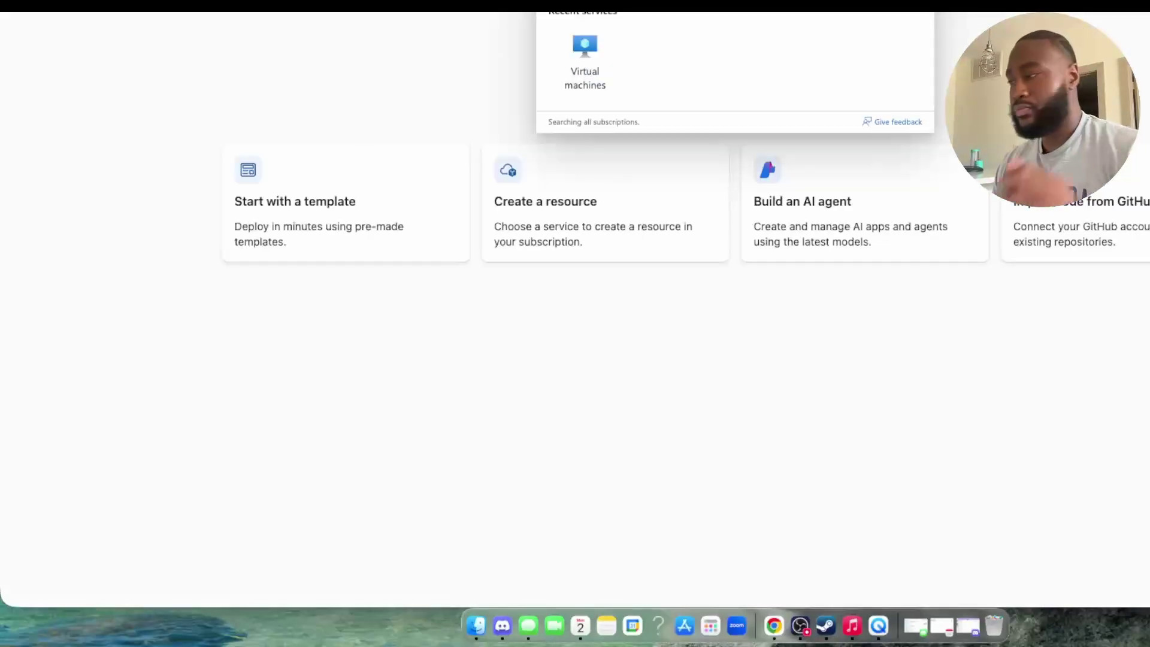
left_click(589, 67)
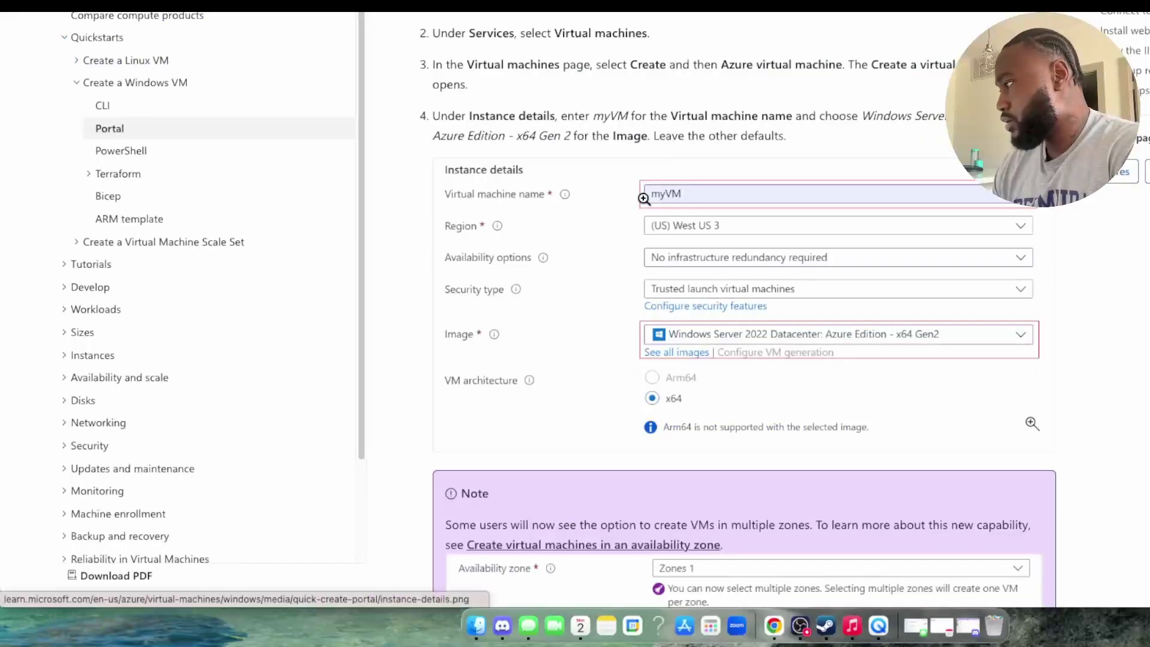
scroll(645, 207, "down", 2)
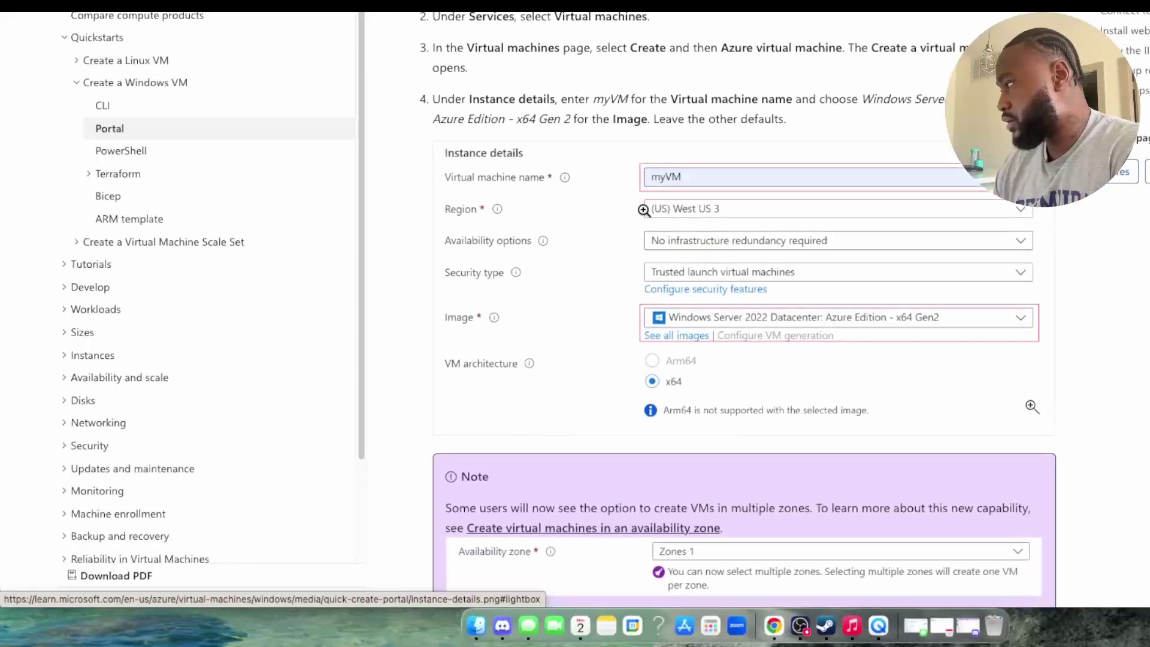
scroll(644, 210, "down", 3)
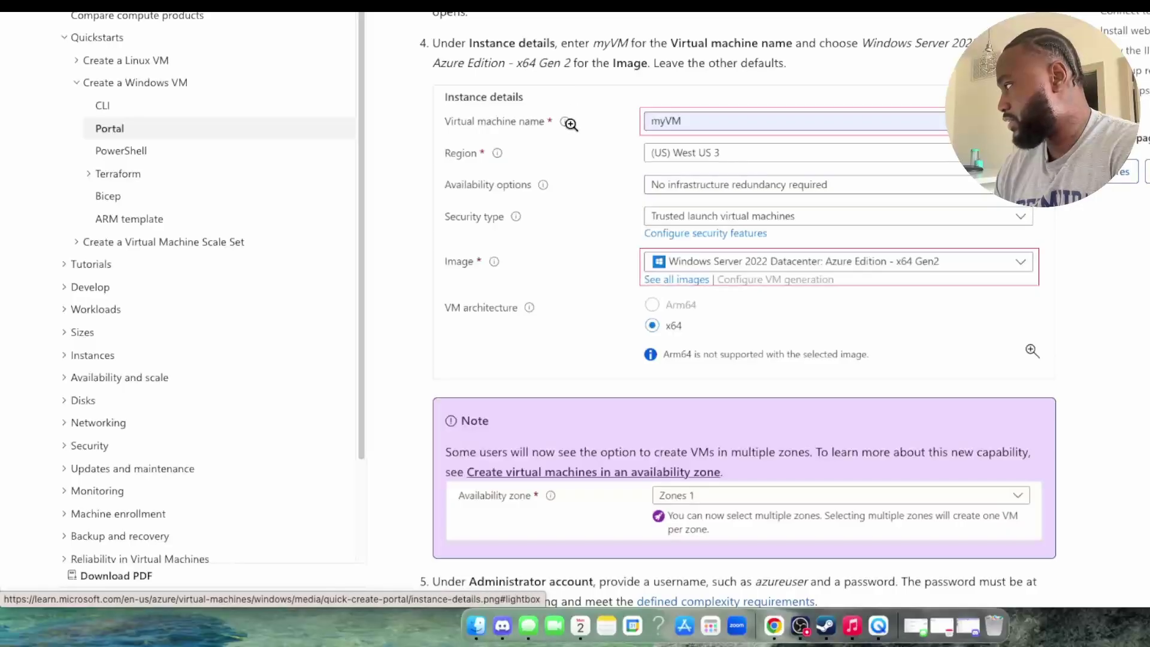
scroll(571, 124, "down", 1)
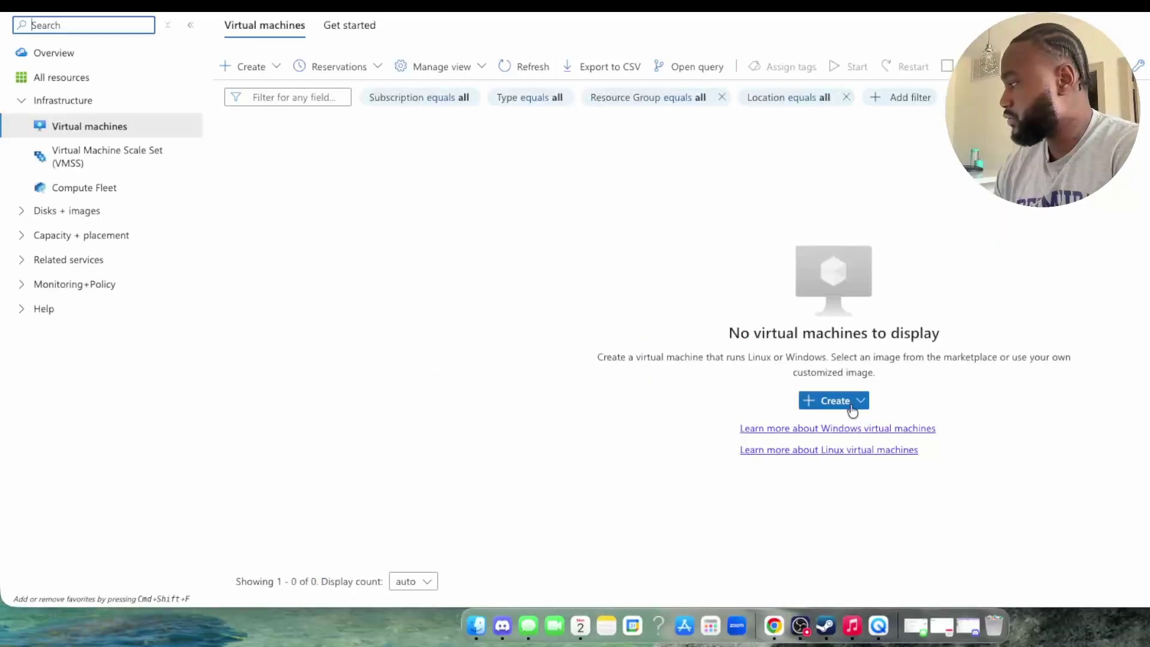
left_click(854, 408)
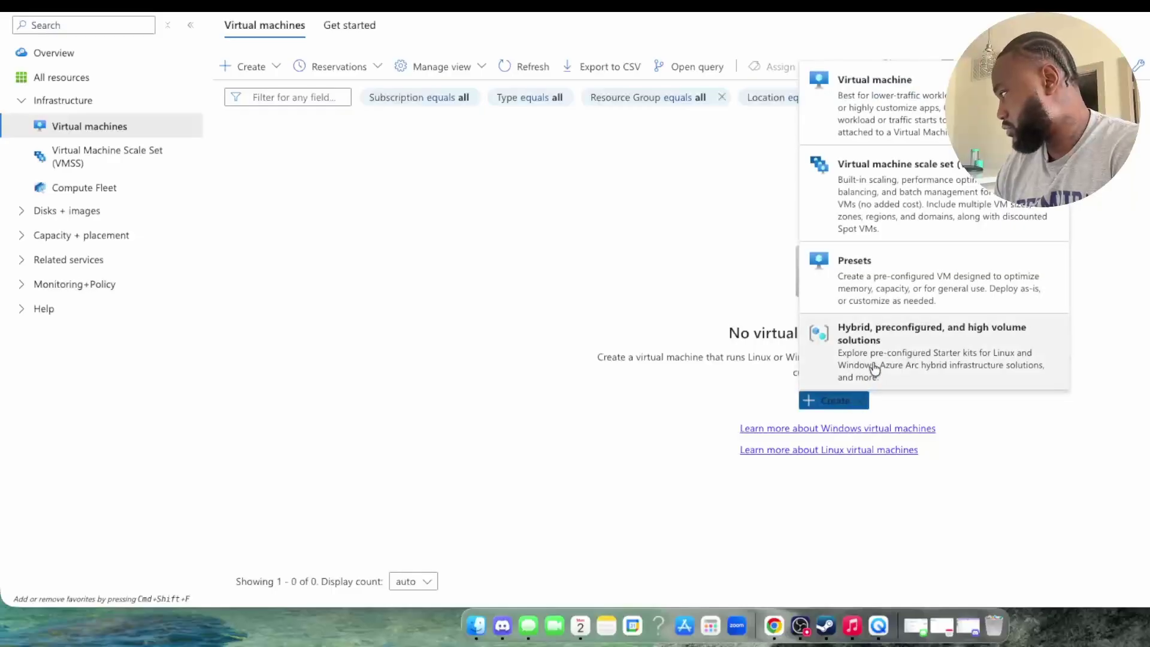
Step: Start creating a single virtual machine, comparing with the quickstart's instance details
left_click(913, 123)
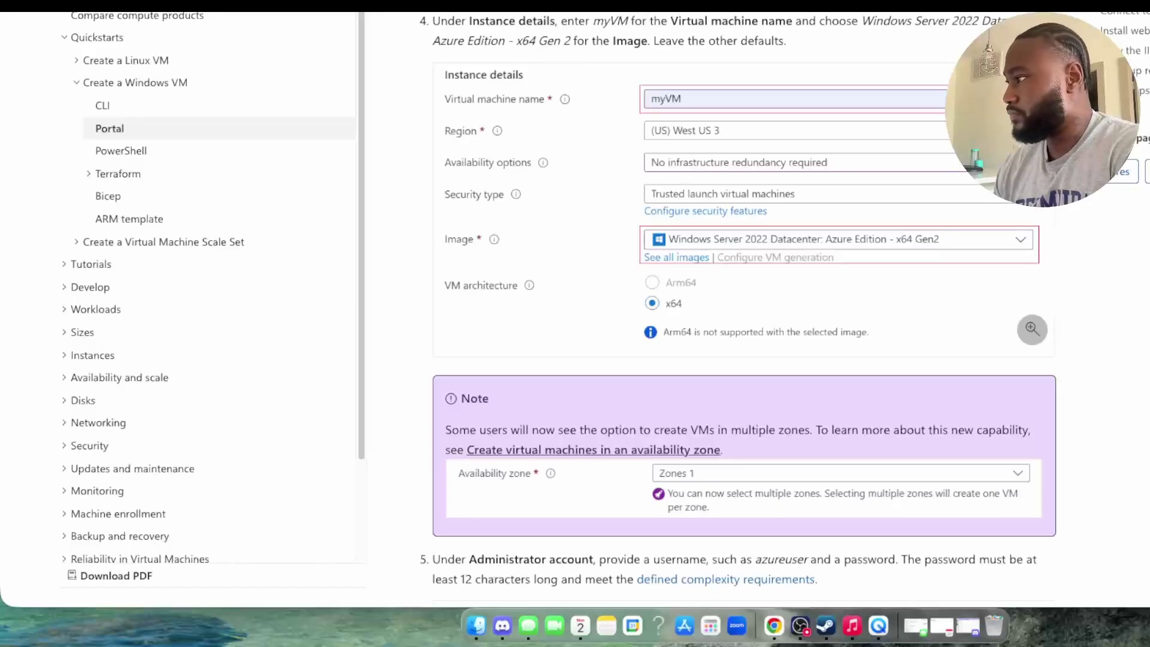
key("ctrl+Tab")
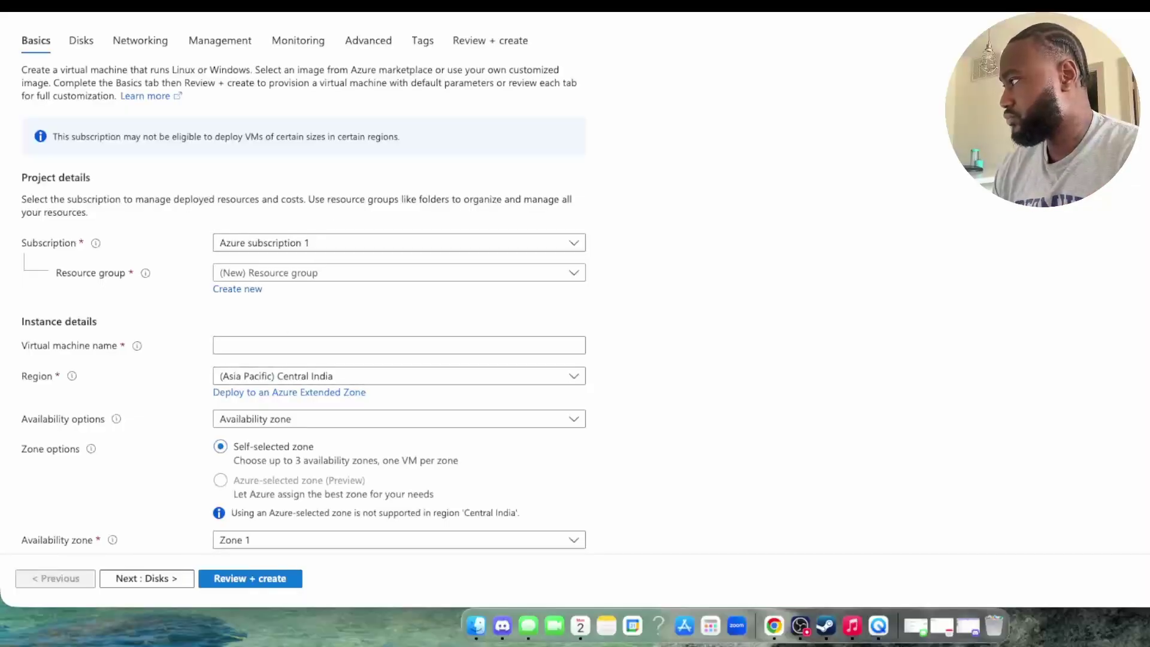
key("ctrl+shift+Tab")
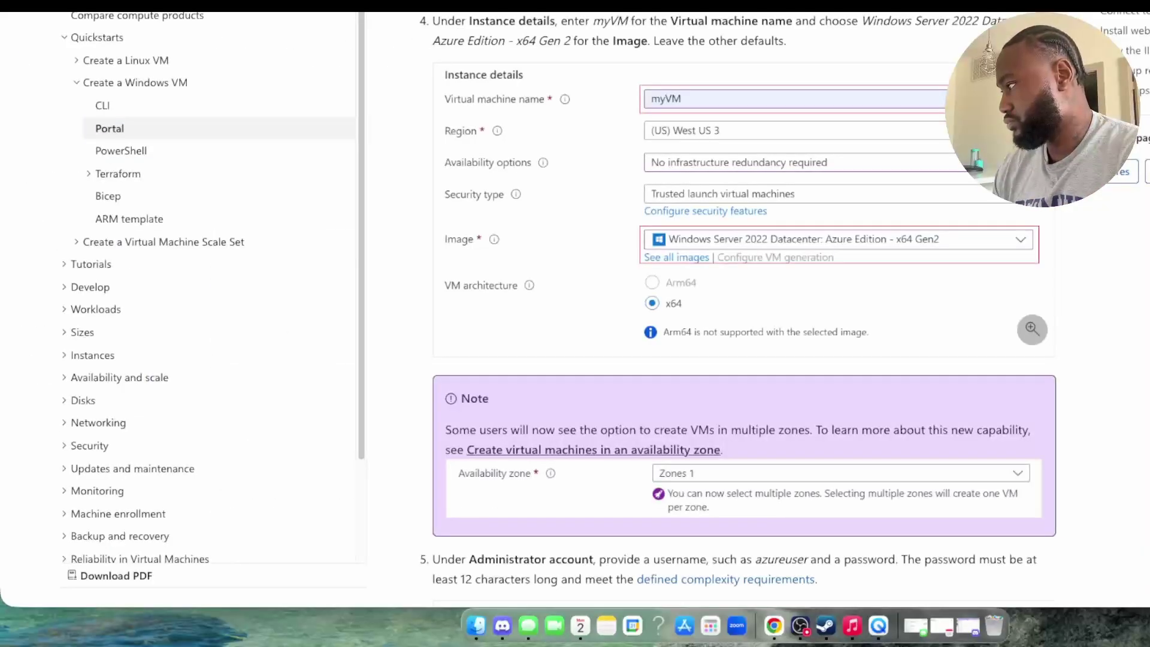
key("ctrl+Tab")
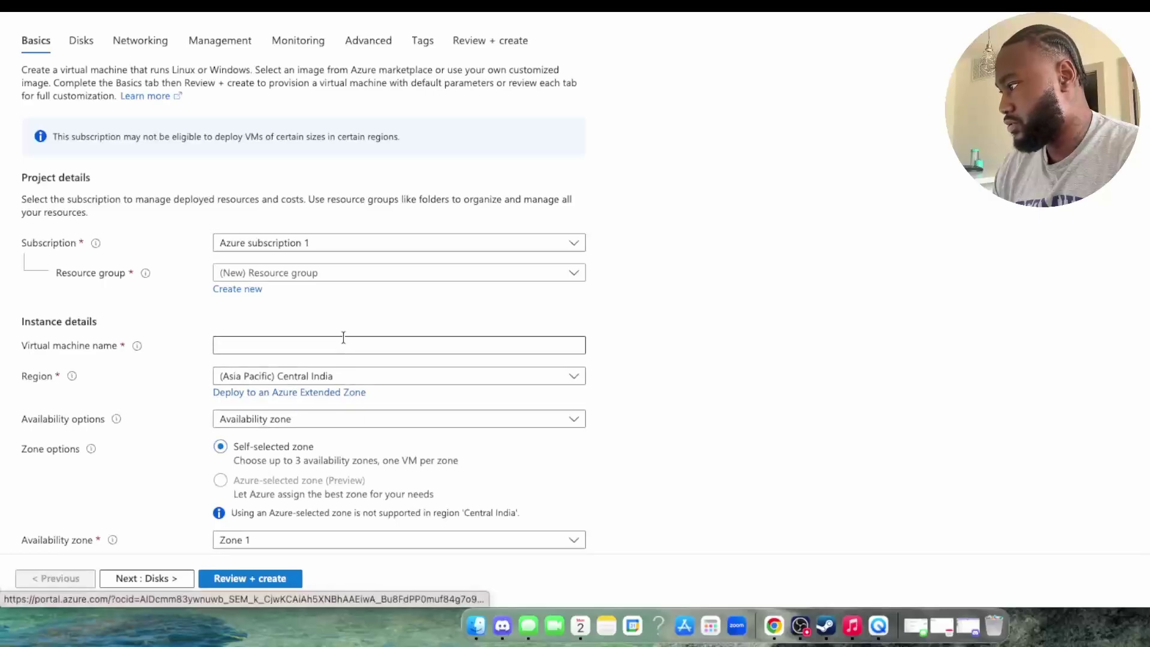
scroll(339, 326, "down", 3)
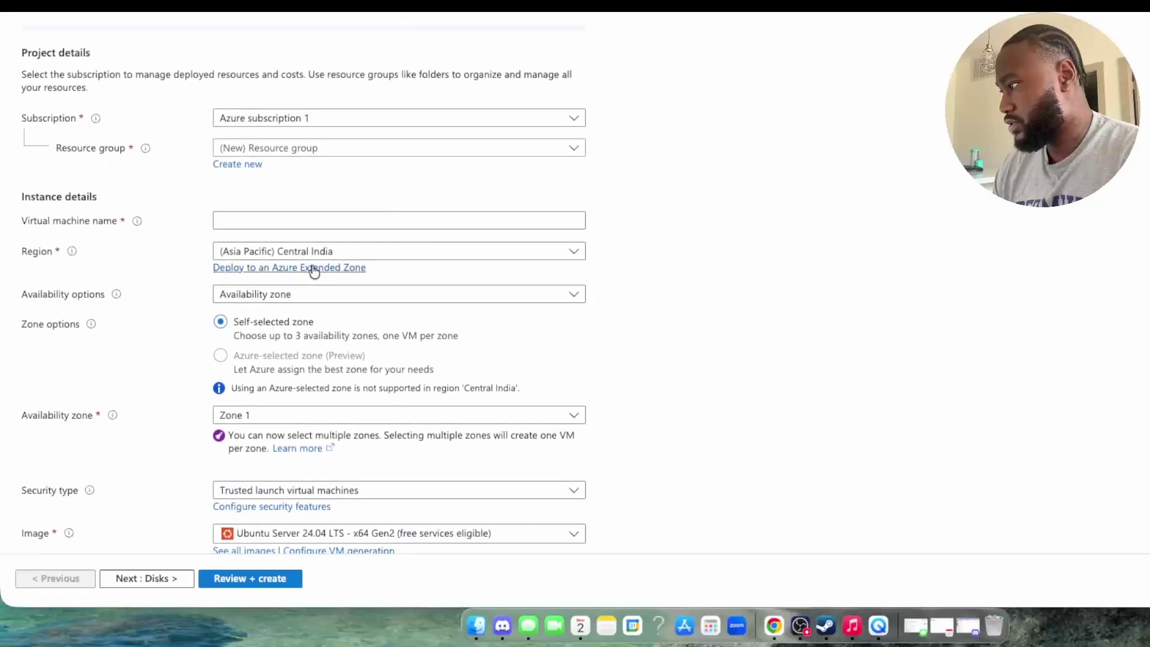
Step: Name the VM myVM, which auto-creates resource group myVM_group, and bring up the Region list
left_click(332, 217)
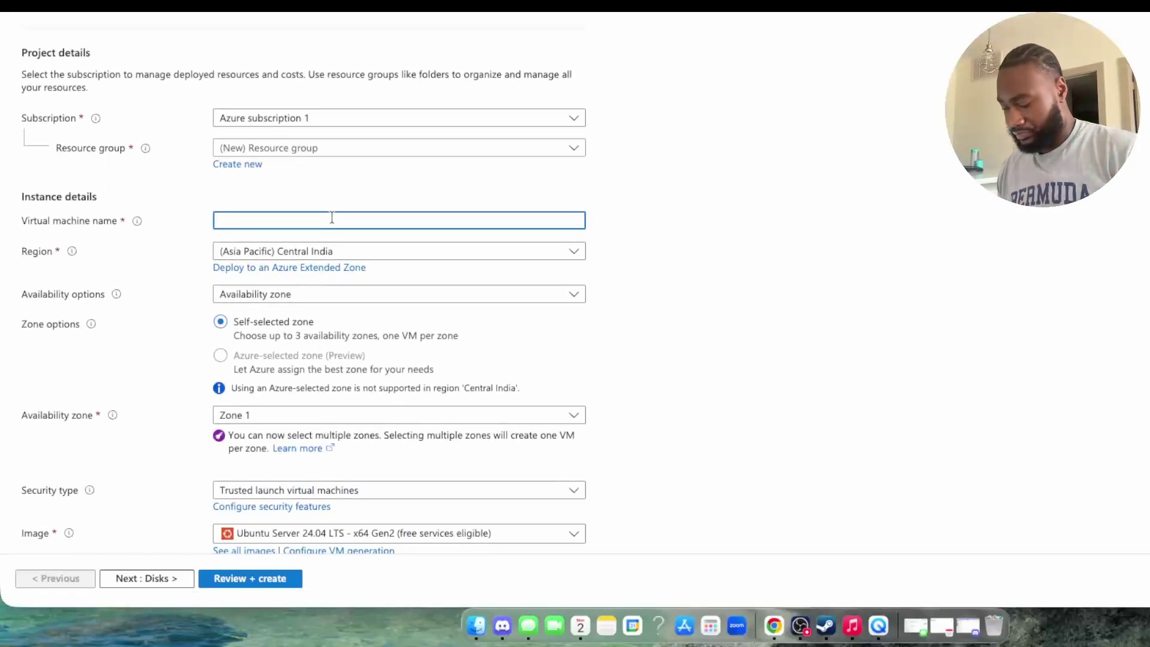
type("my")
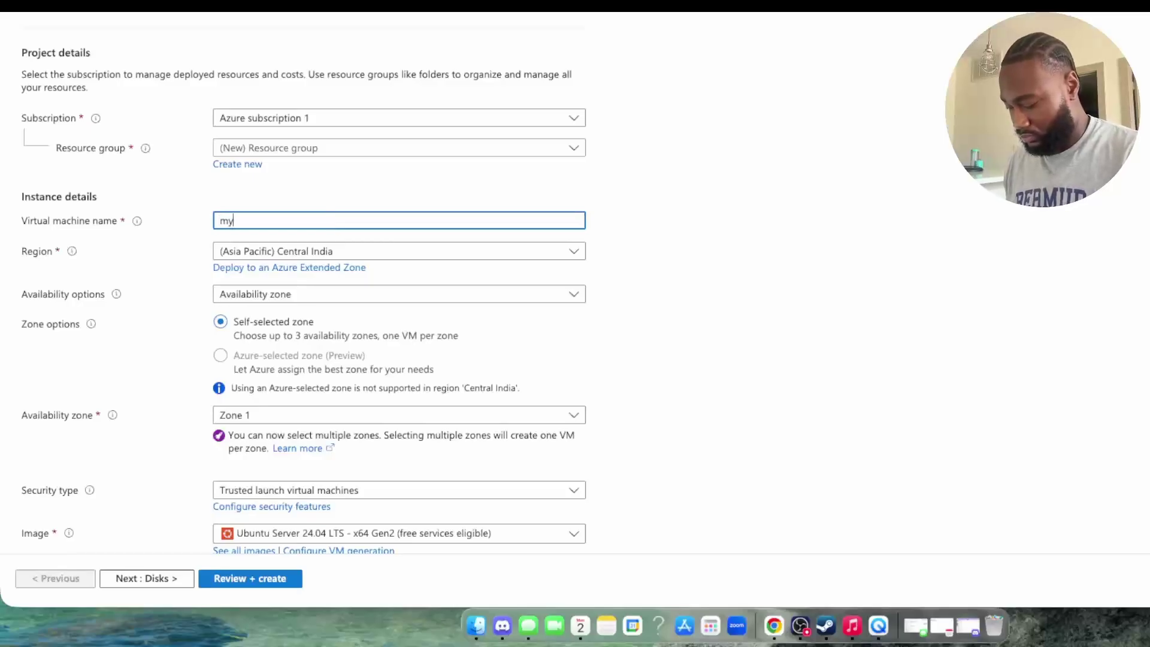
type("VM")
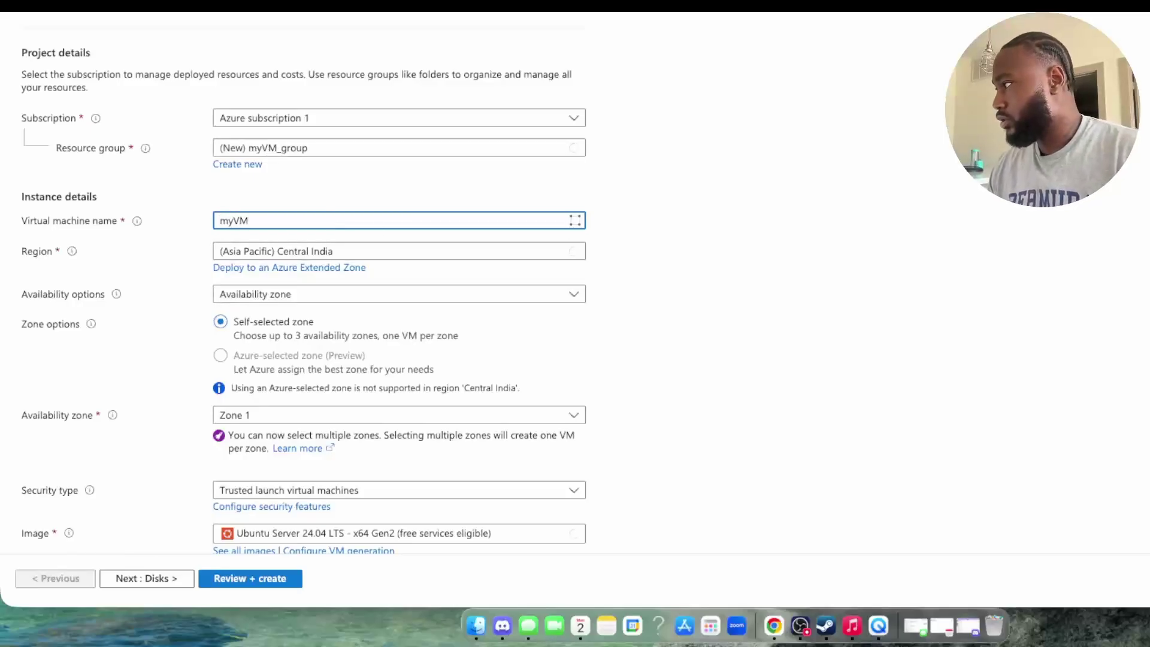
key("super+Tab")
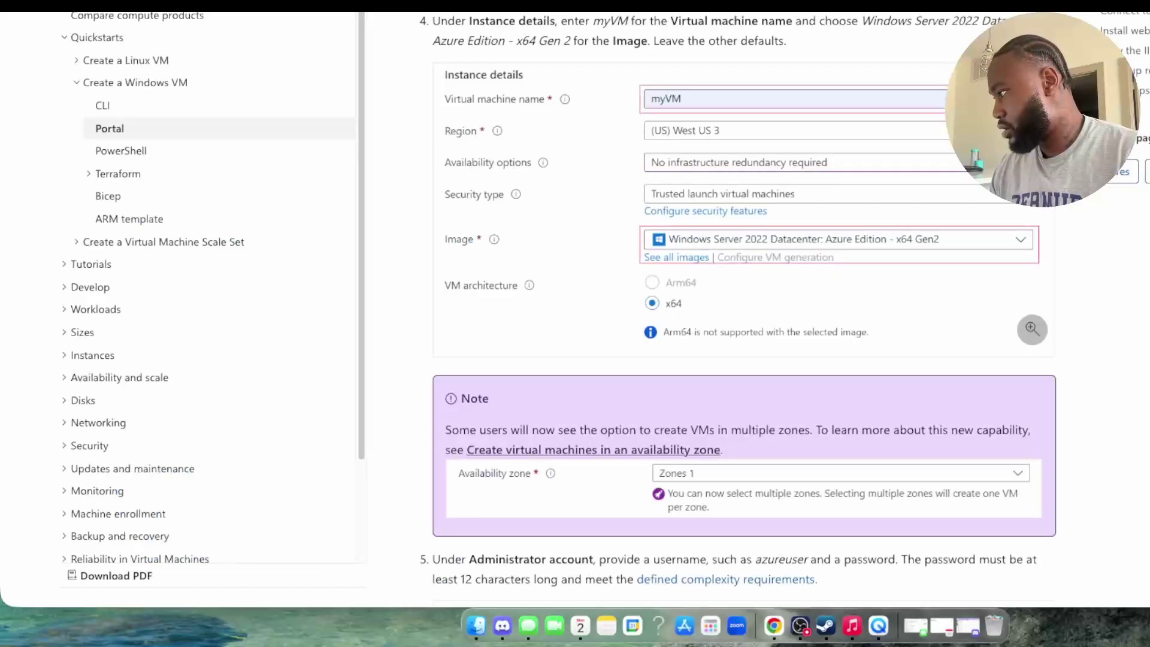
key("super+Tab")
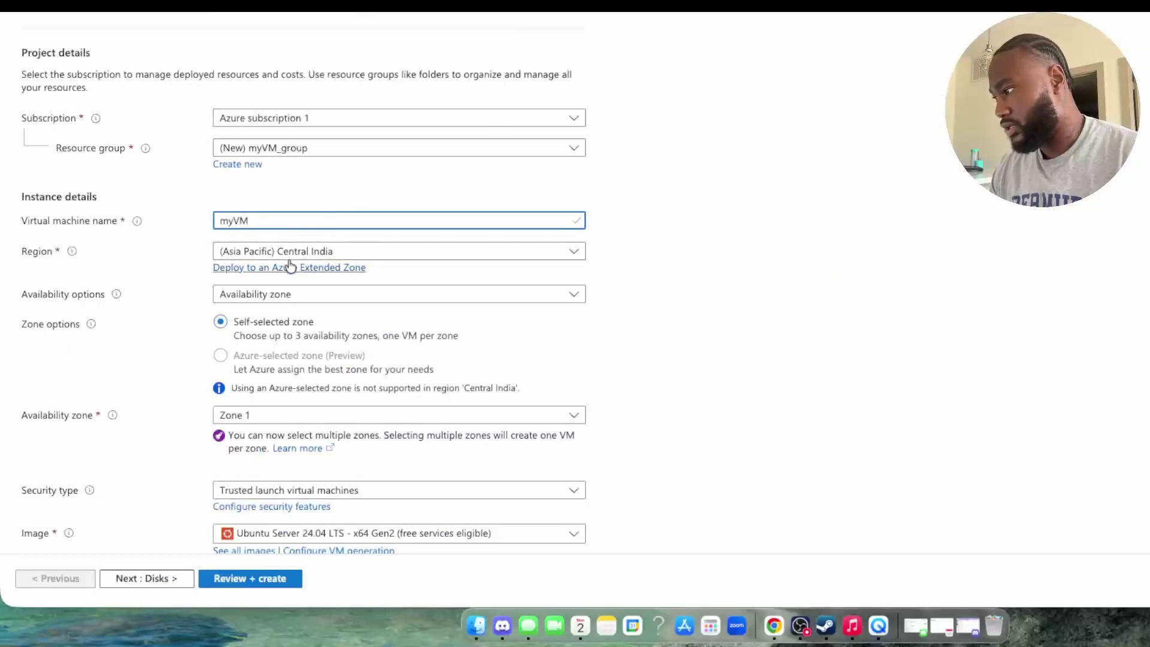
scroll(331, 360, "down", 4)
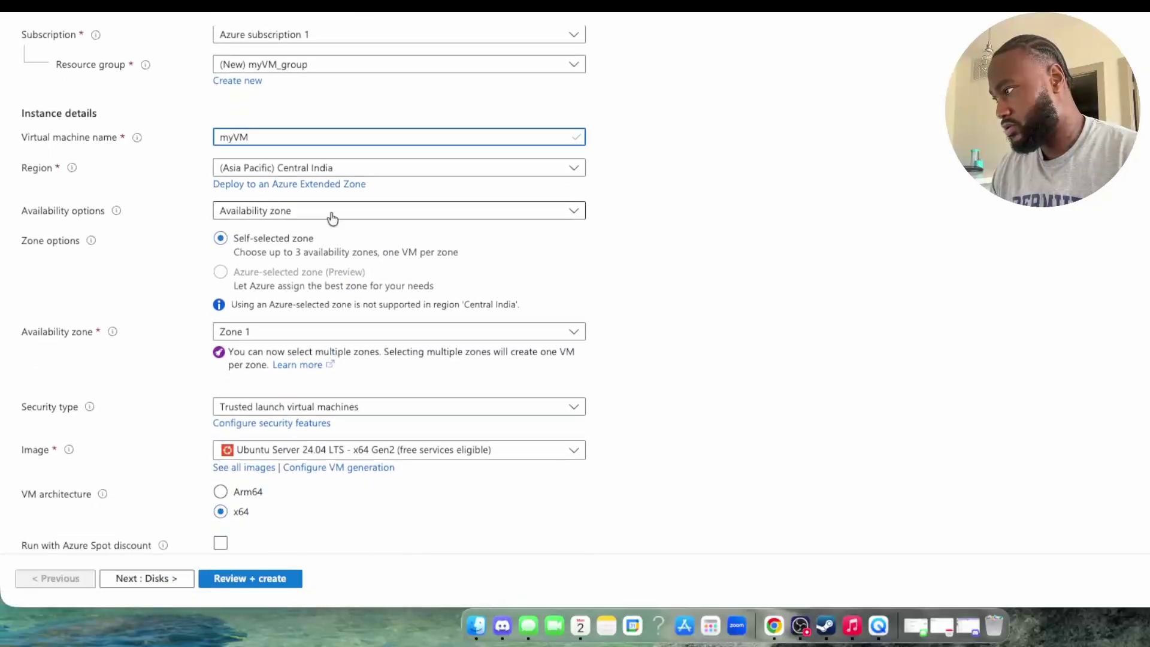
scroll(336, 192, "down", 2)
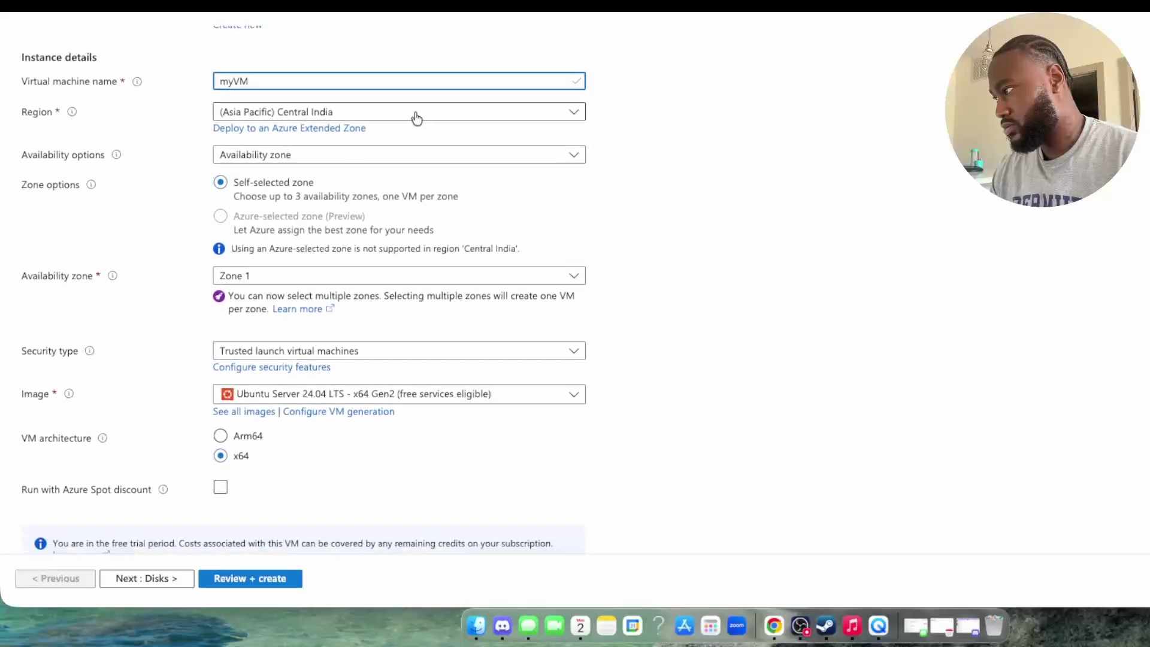
left_click(415, 114)
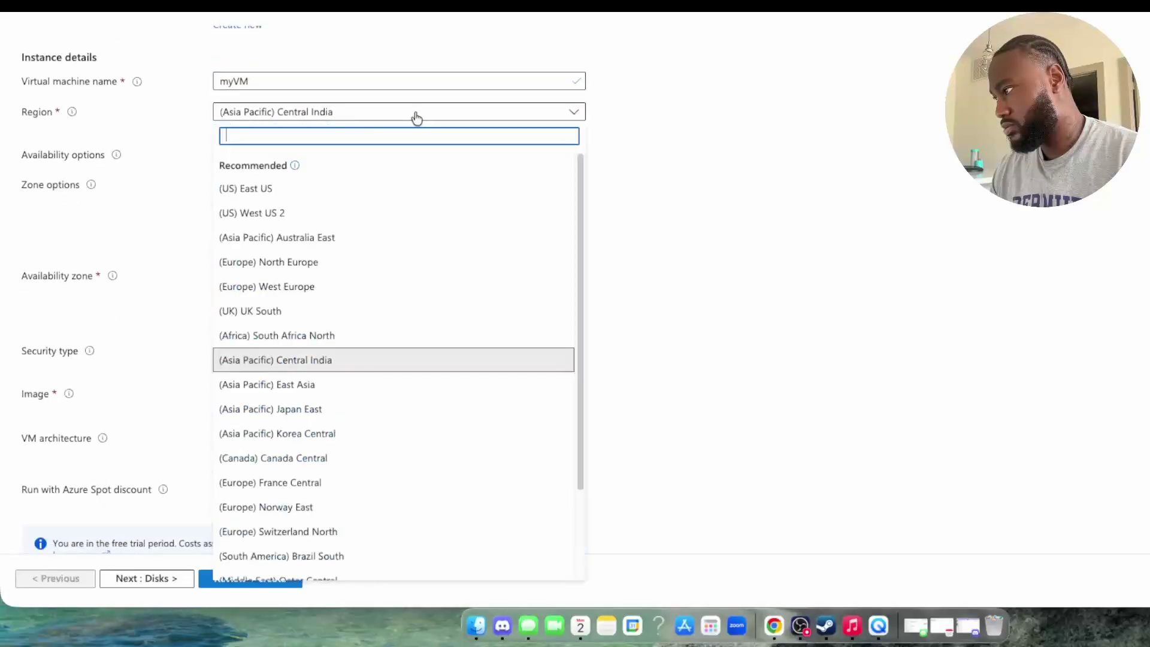
Step: Set region (US) East US and image Windows Server 2025 Datacenter: Azure Edition - x64 Gen2
left_click(380, 191)
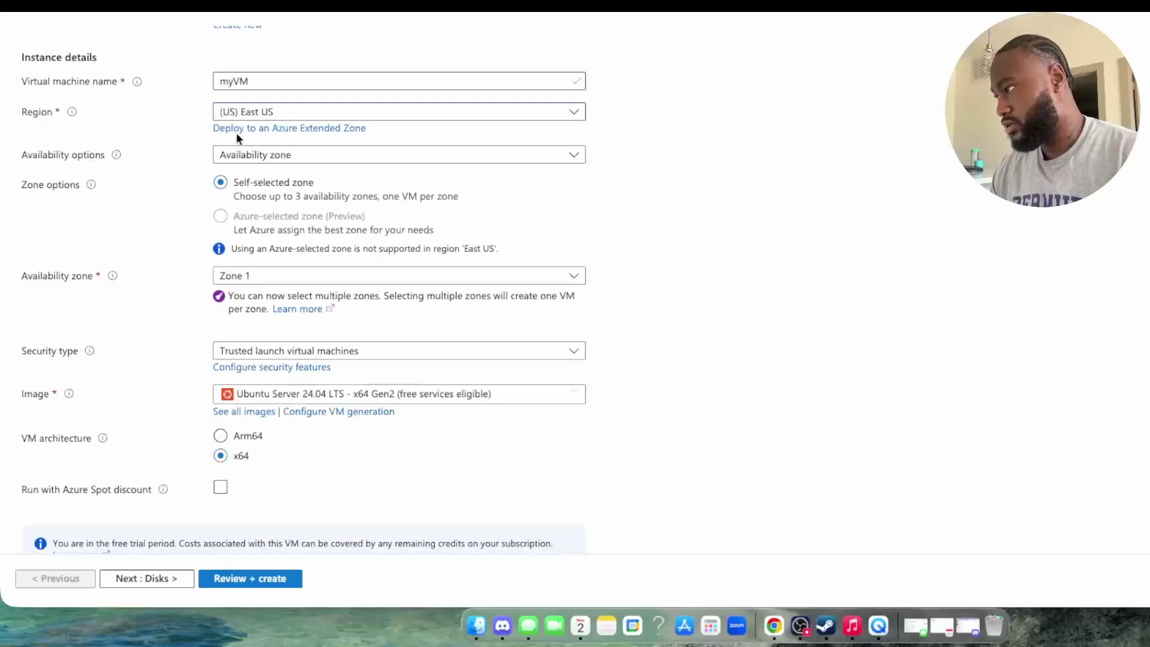
mouse_move(71, 111)
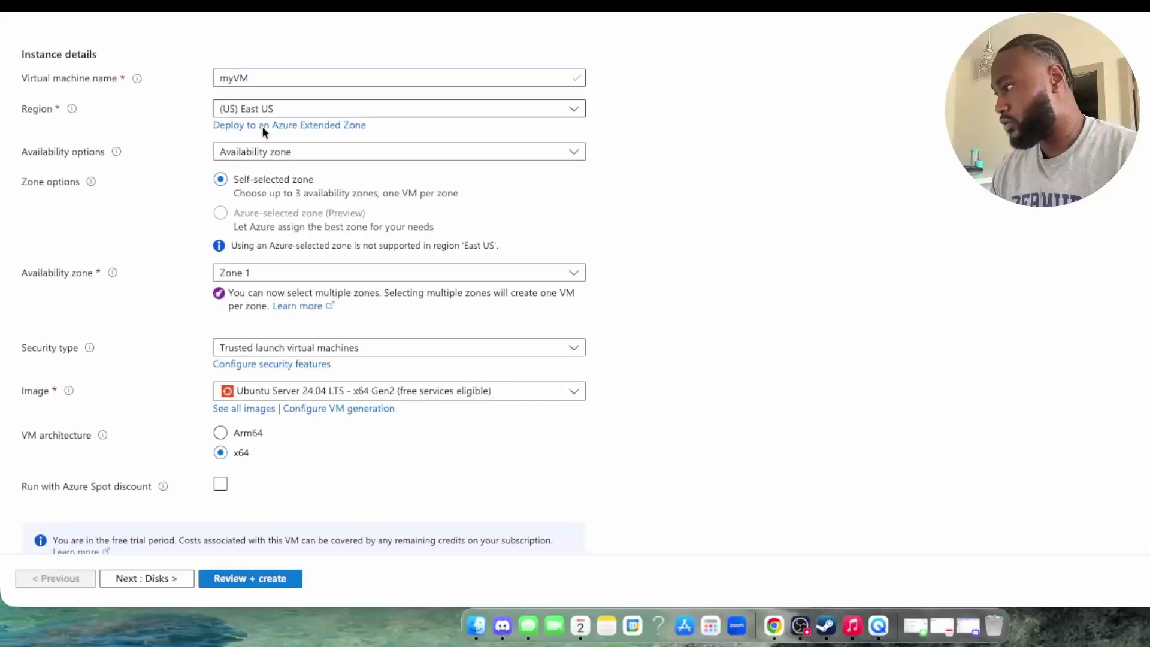
scroll(210, 181, "down", 1)
scroll(372, 333, "down", 3)
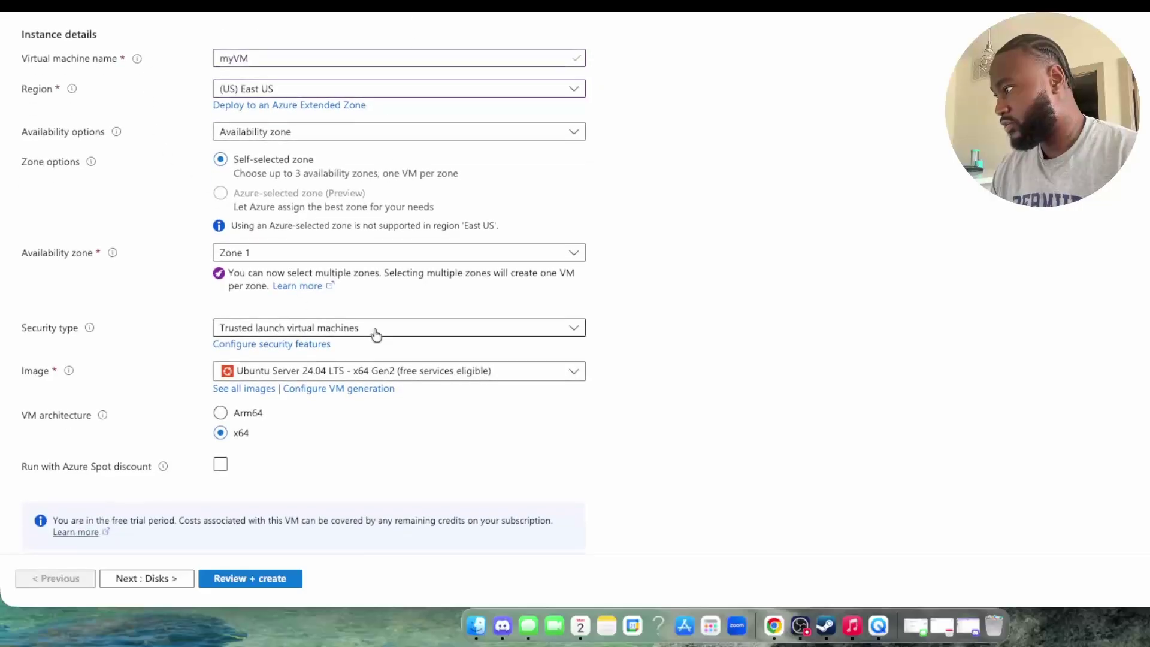
scroll(226, 292, "down", 1)
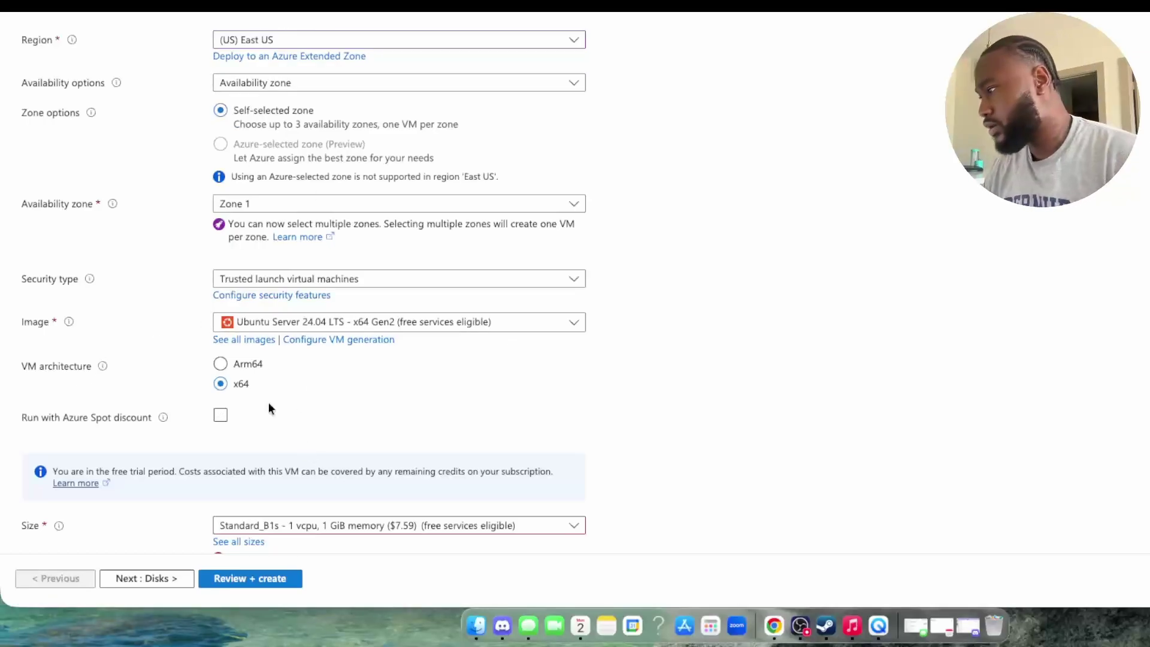
left_click(342, 327)
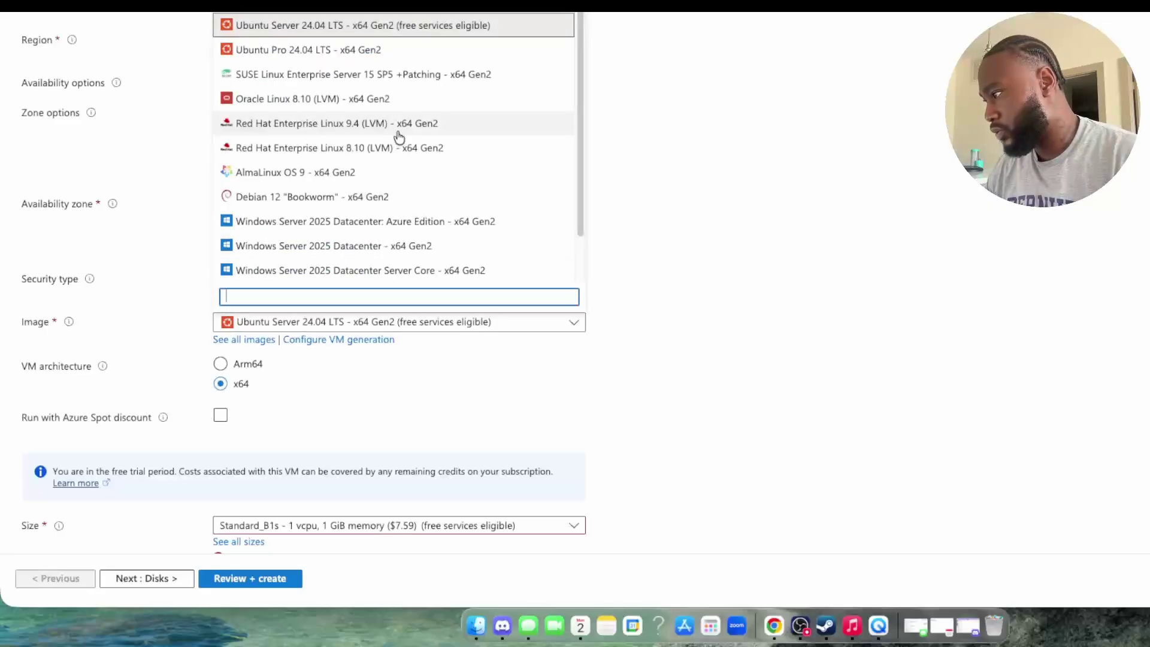
scroll(401, 171, "down", 1)
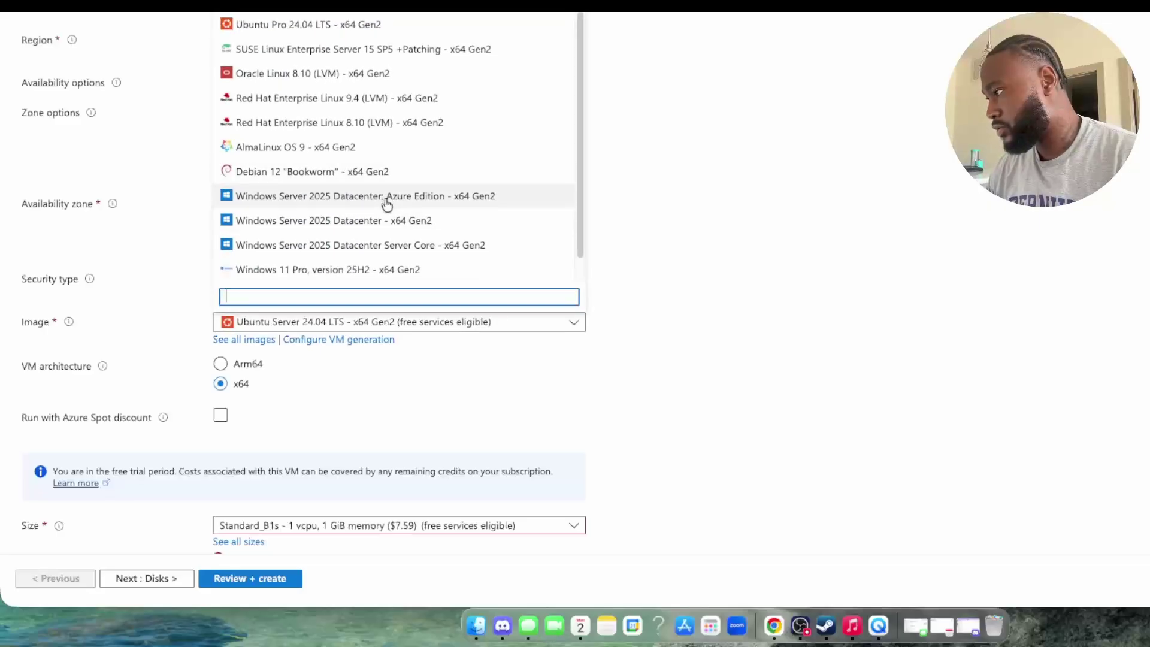
left_click(387, 201)
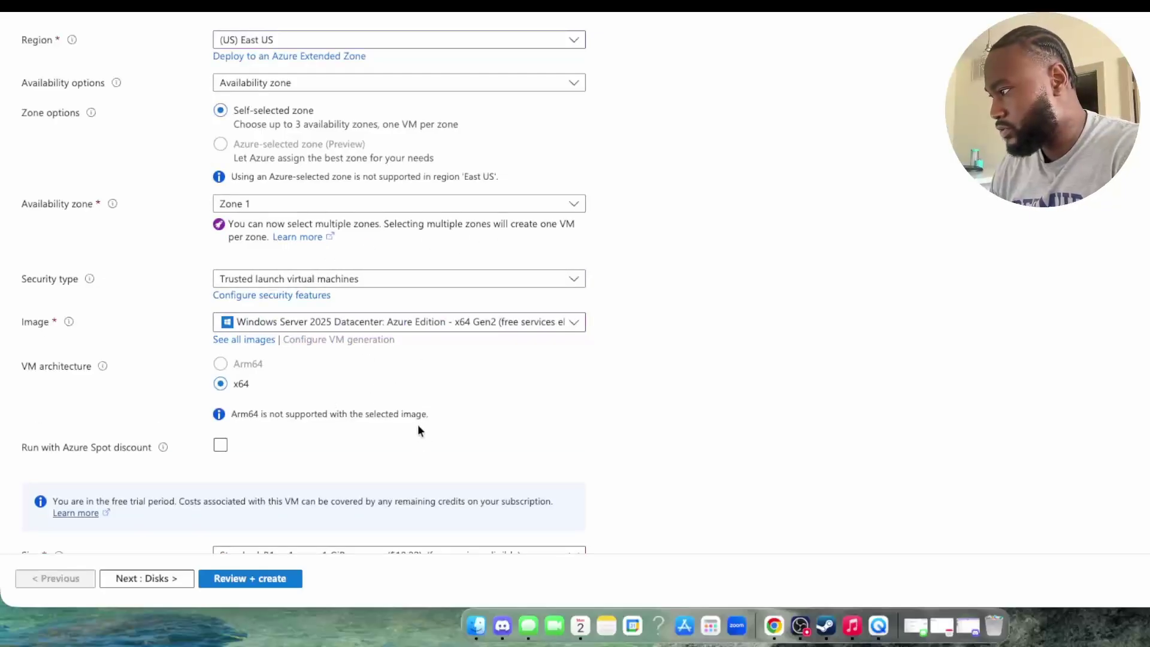
left_click(497, 4)
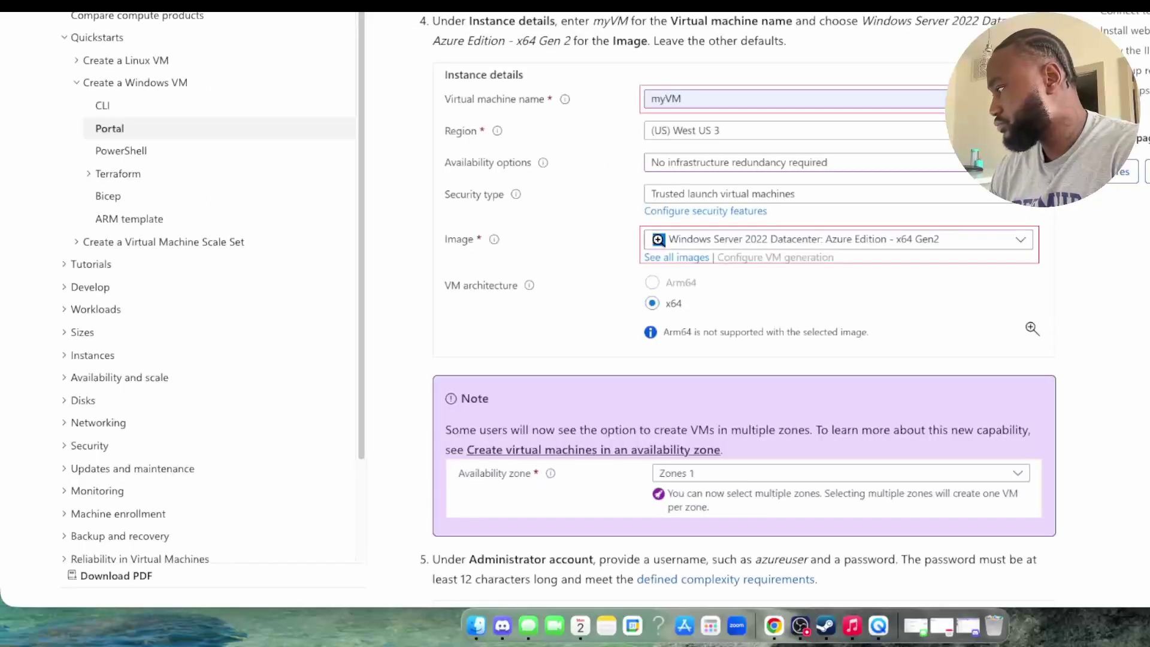
Step: Set Availability options to No infrastructure redundancy required, dropping the Zone 1 setting
scroll(660, 240, "down", 1)
scroll(660, 240, "down", 1)
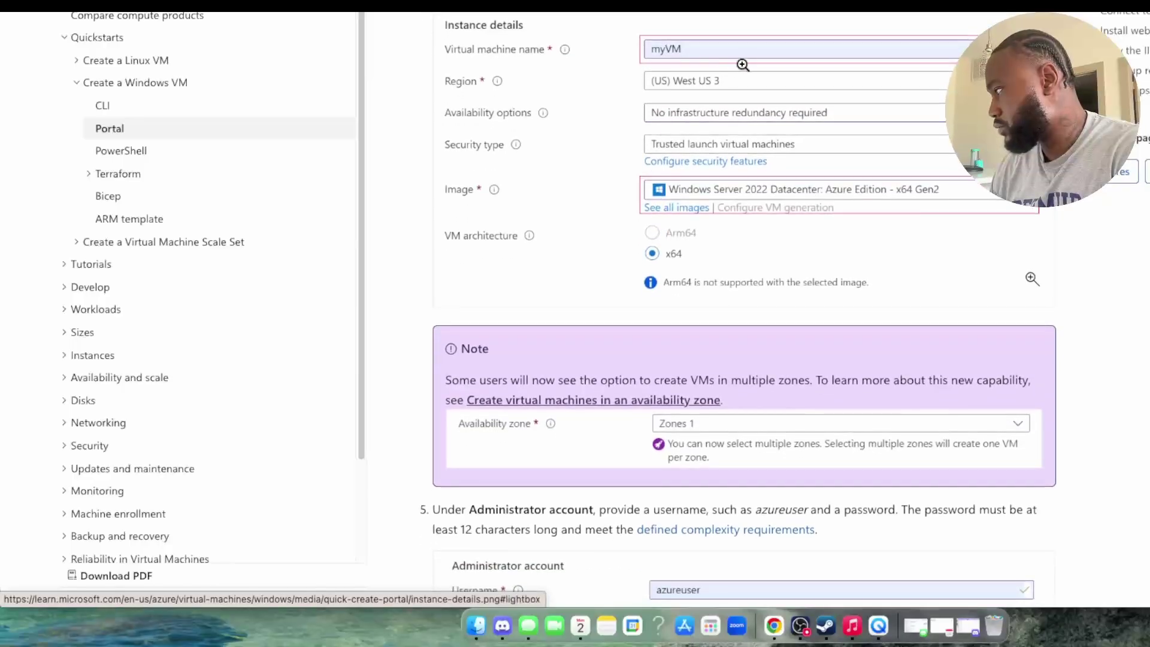
scroll(710, 134, "down", 1)
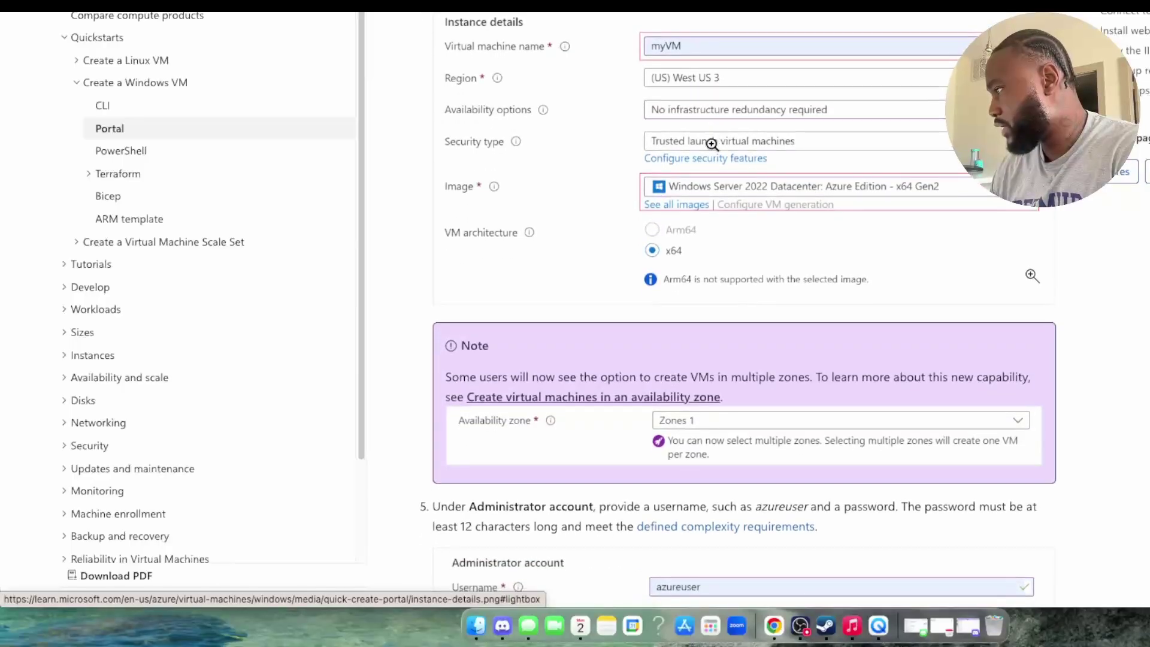
scroll(707, 169, "down", 1)
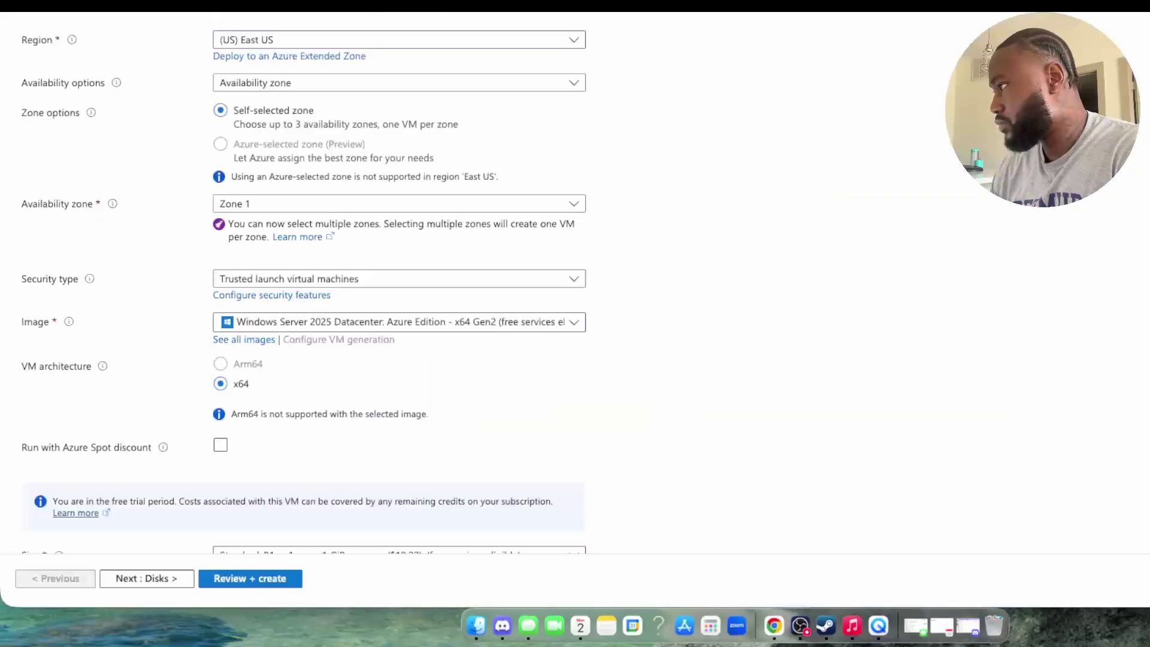
left_click(284, 208)
left_click(286, 209)
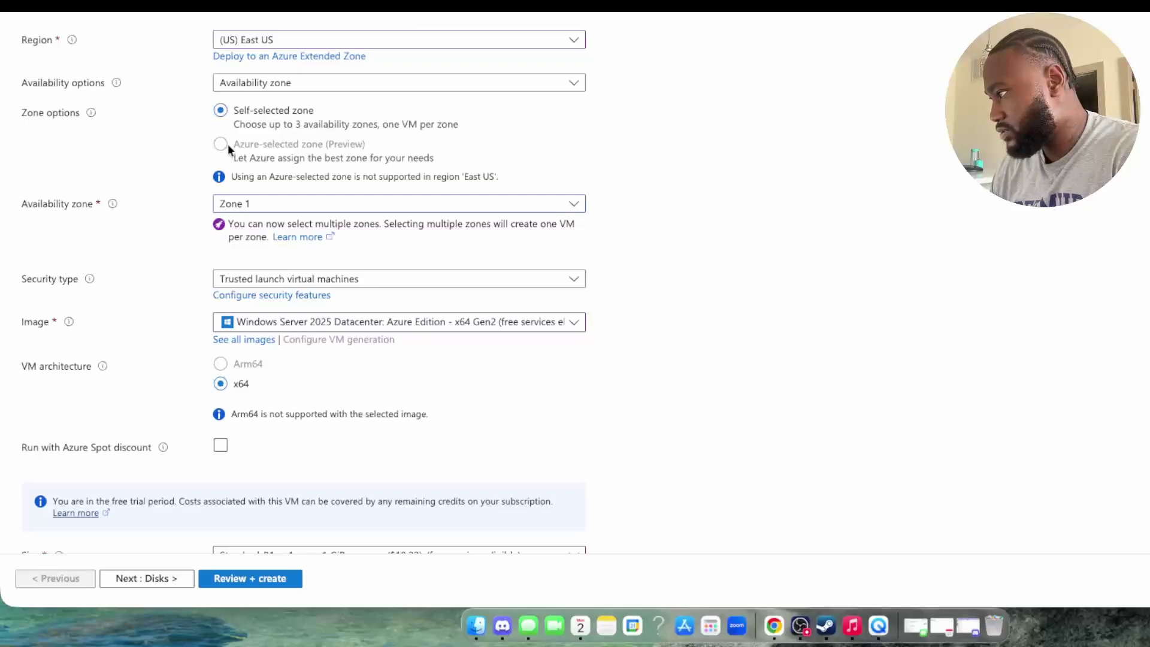
left_click(262, 85)
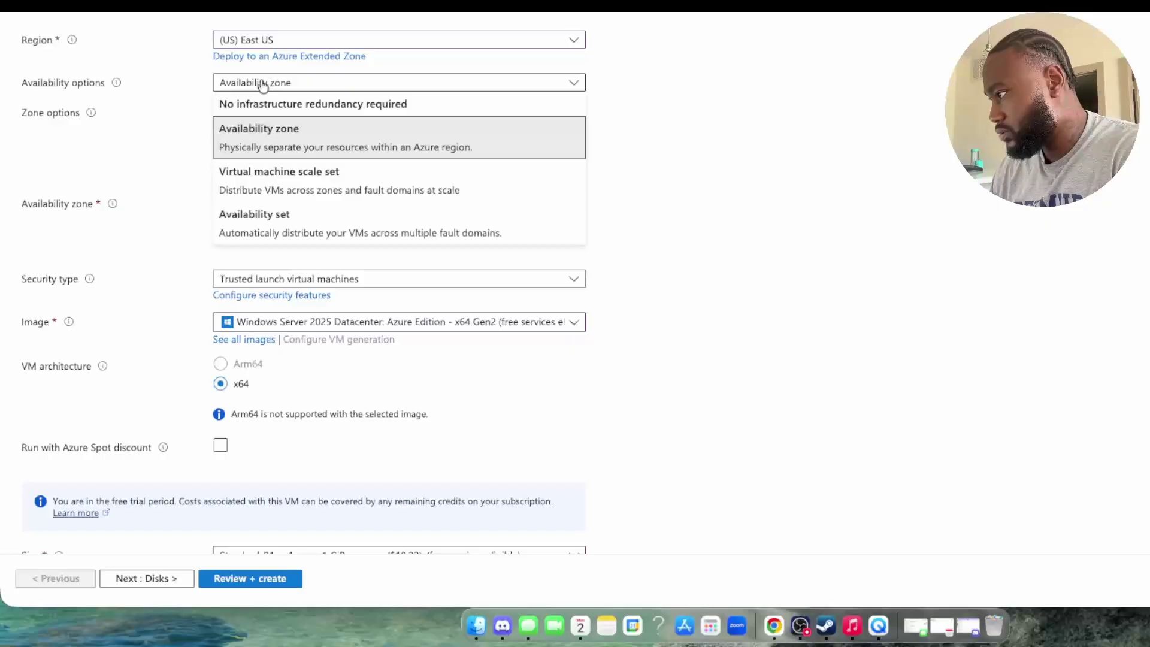
left_click(263, 83)
left_click(257, 84)
left_click(262, 104)
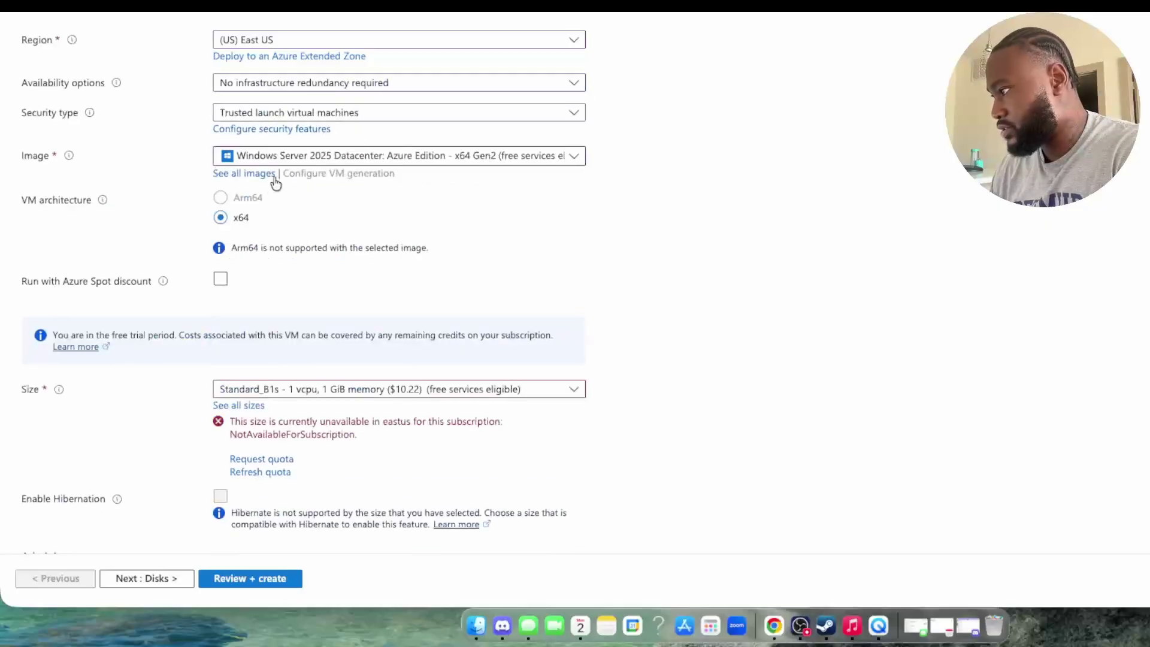
scroll(278, 173, "down", 2)
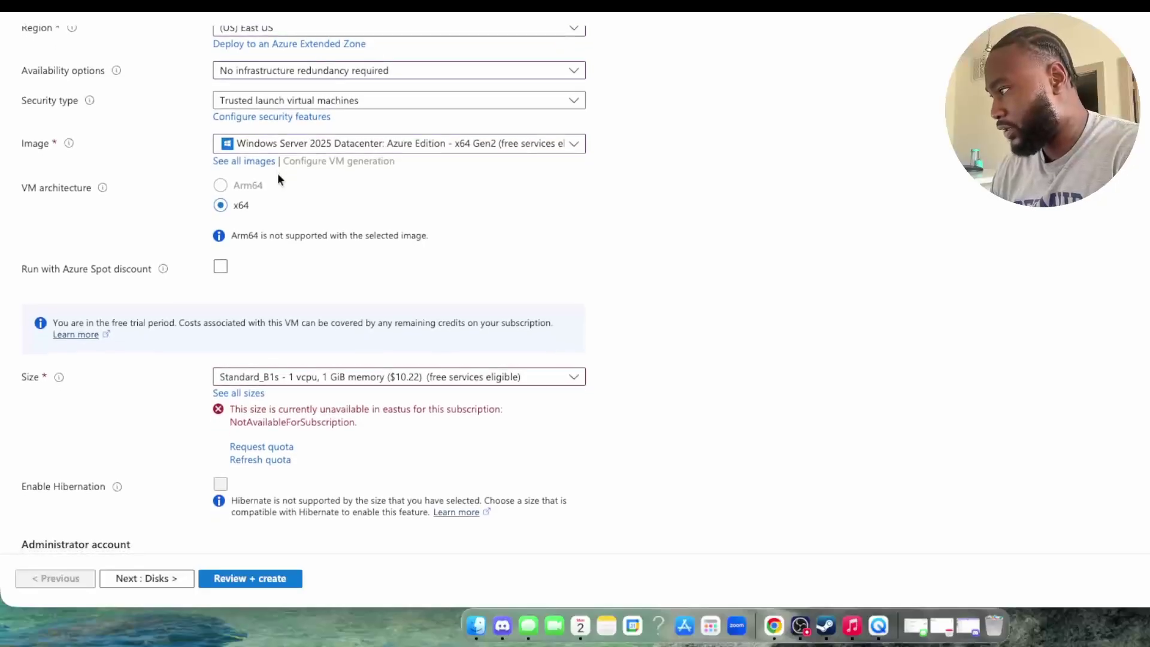
scroll(278, 181, "down", 2)
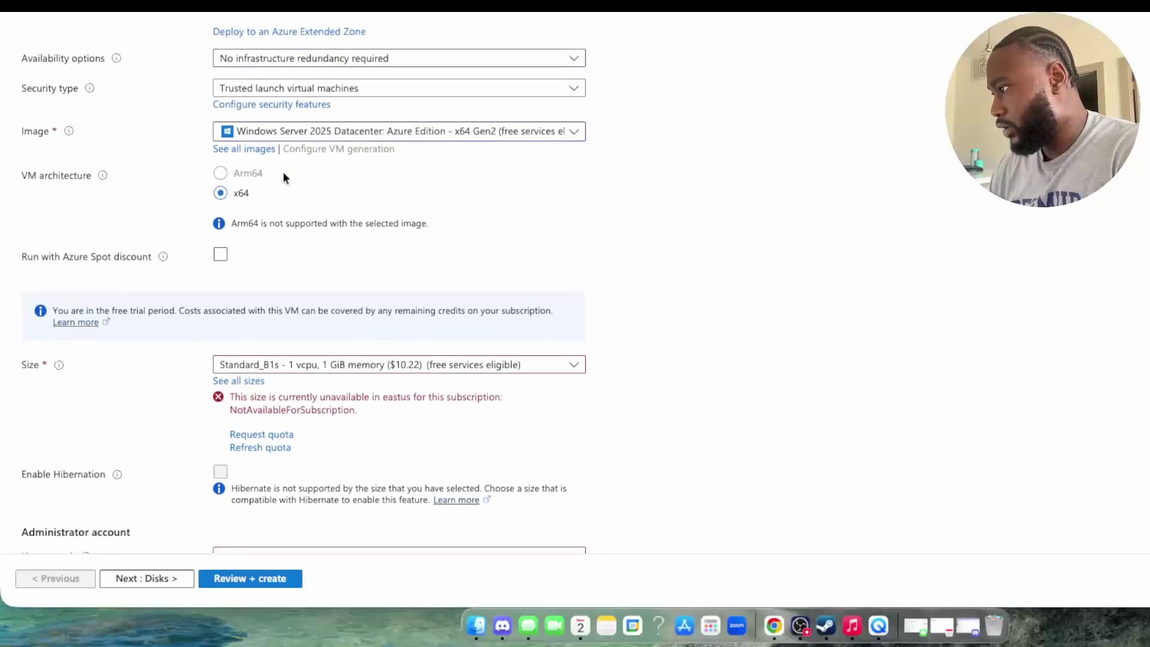
scroll(281, 180, "down", 1)
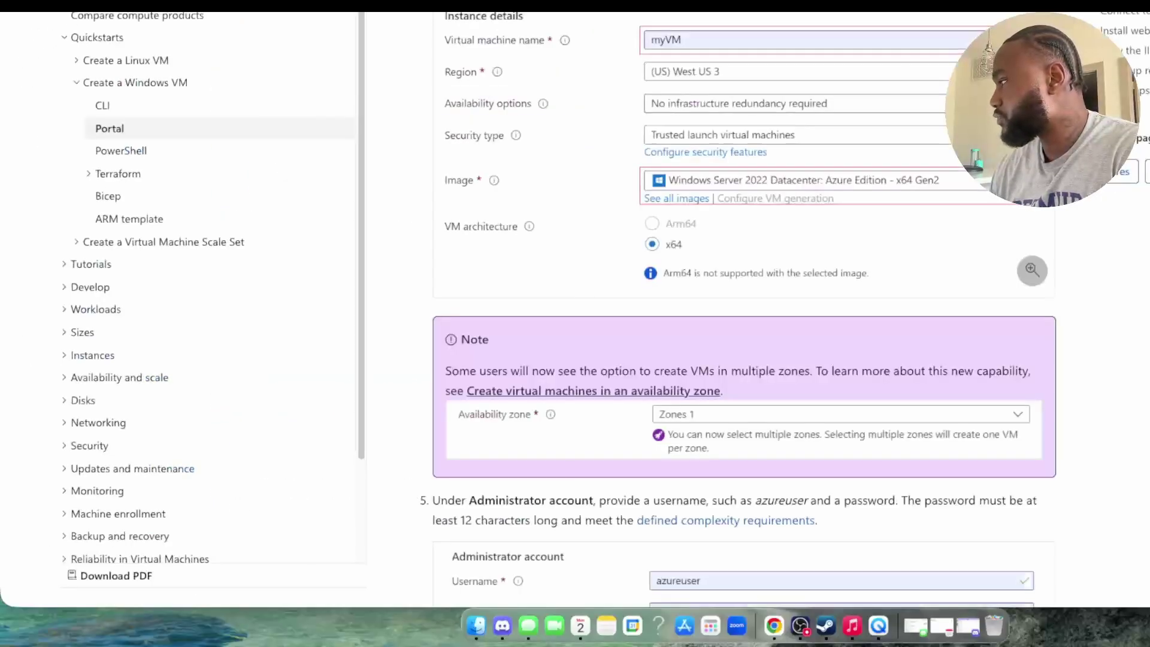
scroll(614, 120, "down", 4)
scroll(614, 148, "down", 2)
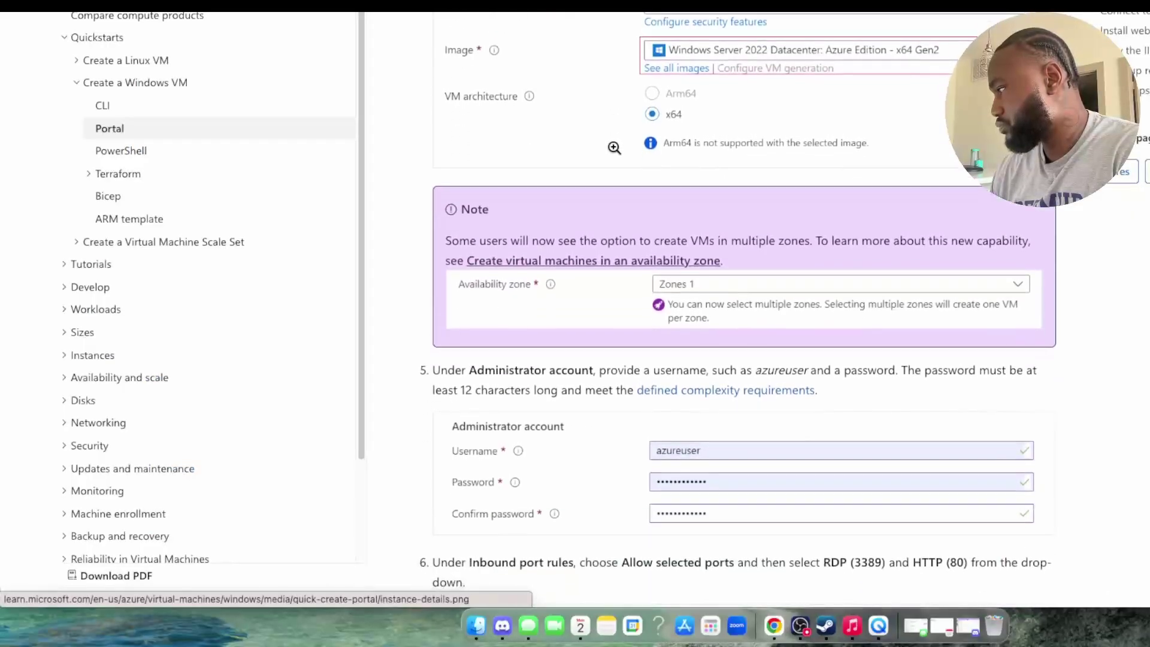
scroll(614, 150, "down", 8)
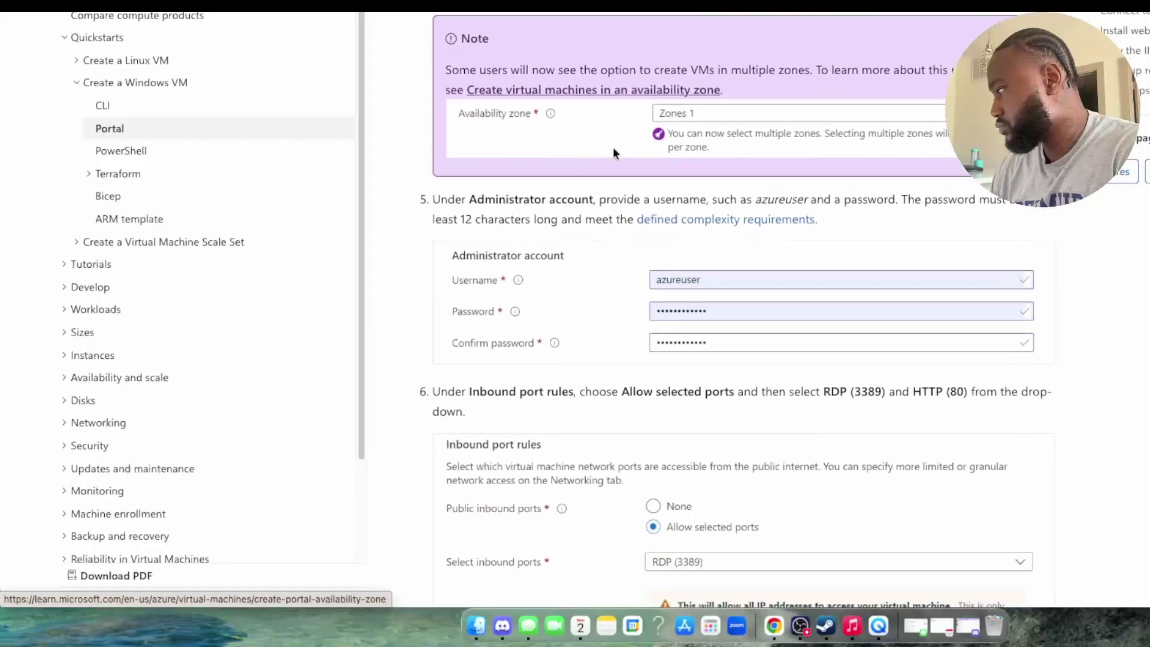
scroll(612, 150, "down", 5)
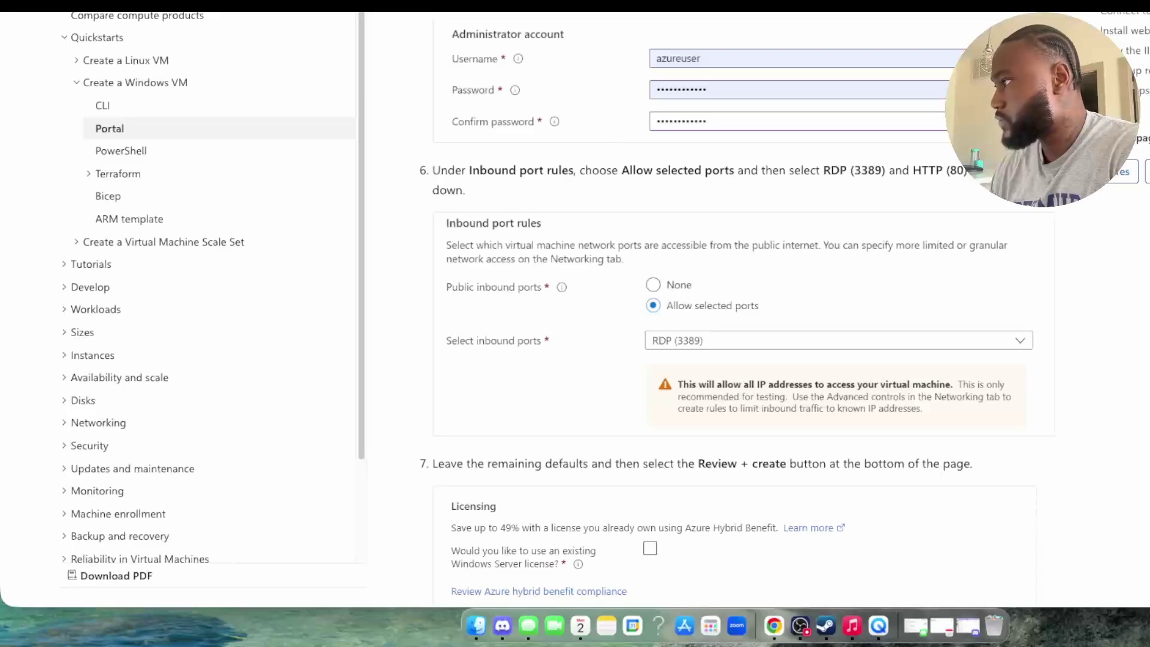
left_click(479, 5)
scroll(456, 276, "down", 1)
scroll(458, 280, "down", 5)
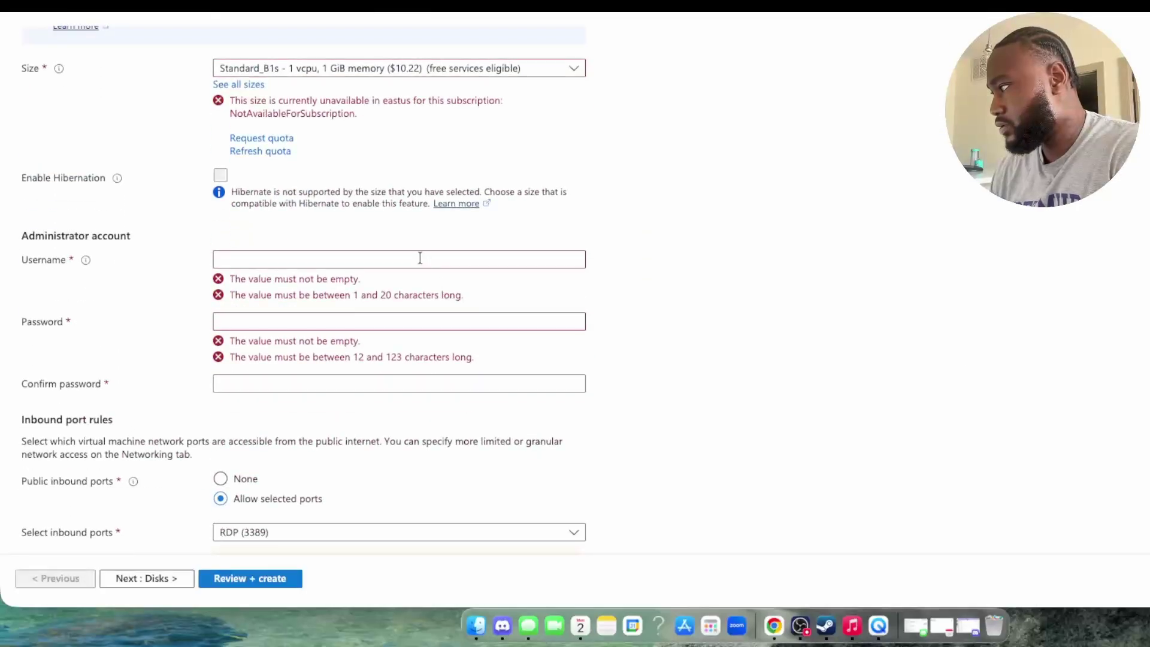
Step: Browse all VM sizes, then reload the Create a virtual machine form back to defaults
scroll(375, 95, "up", 2)
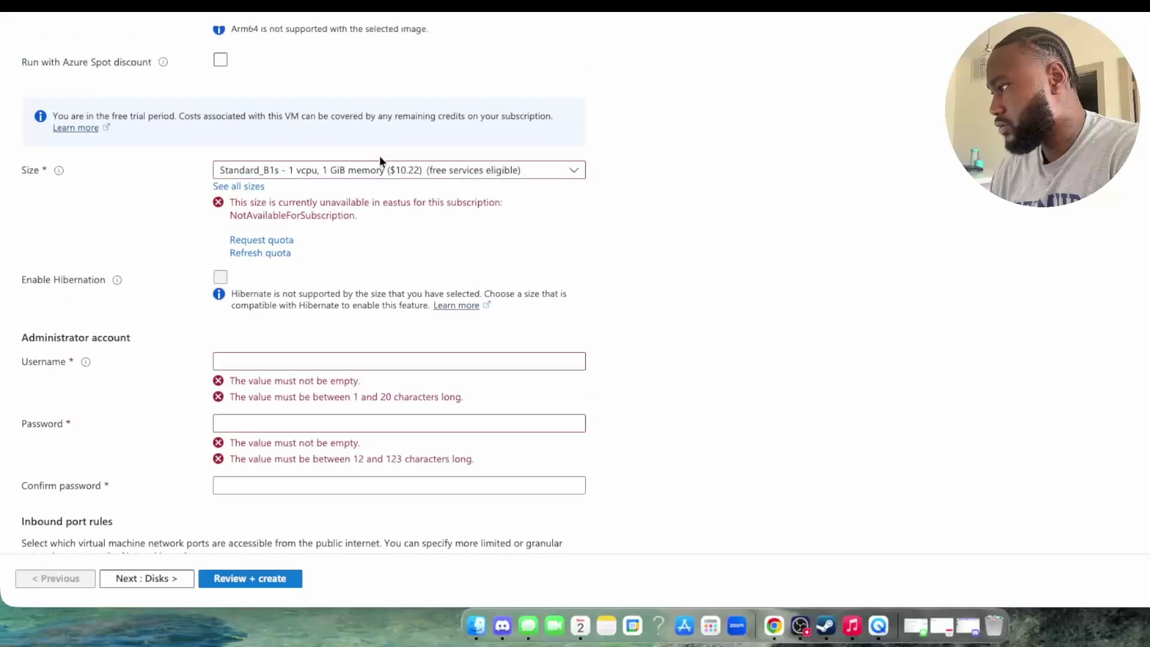
left_click(381, 168)
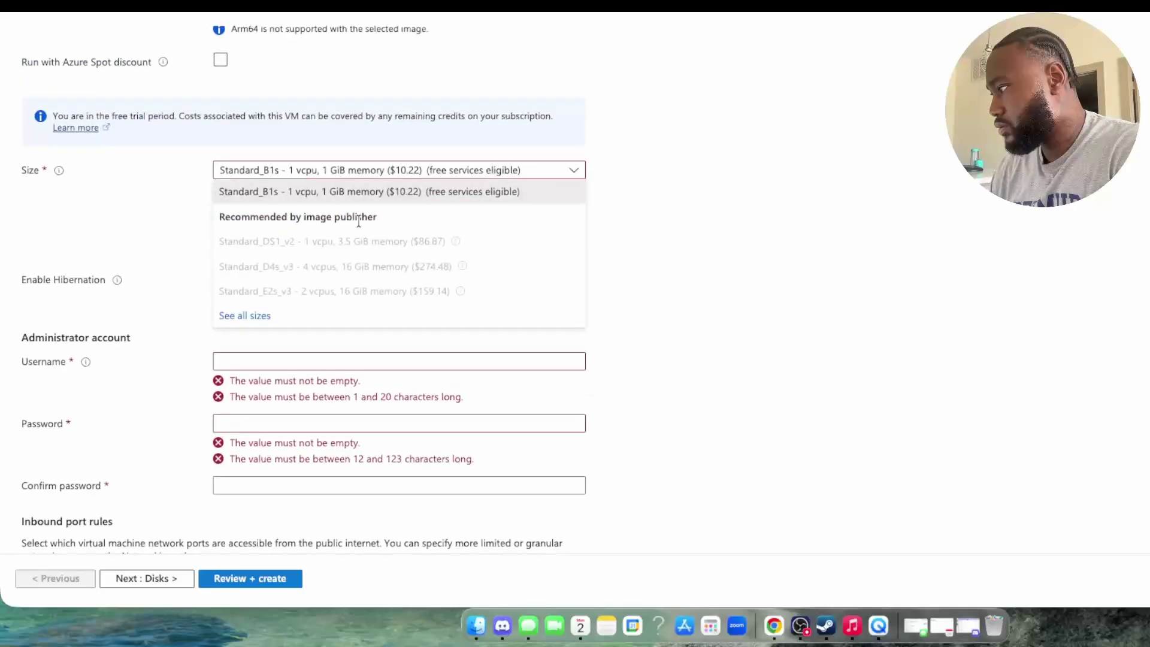
left_click(256, 317)
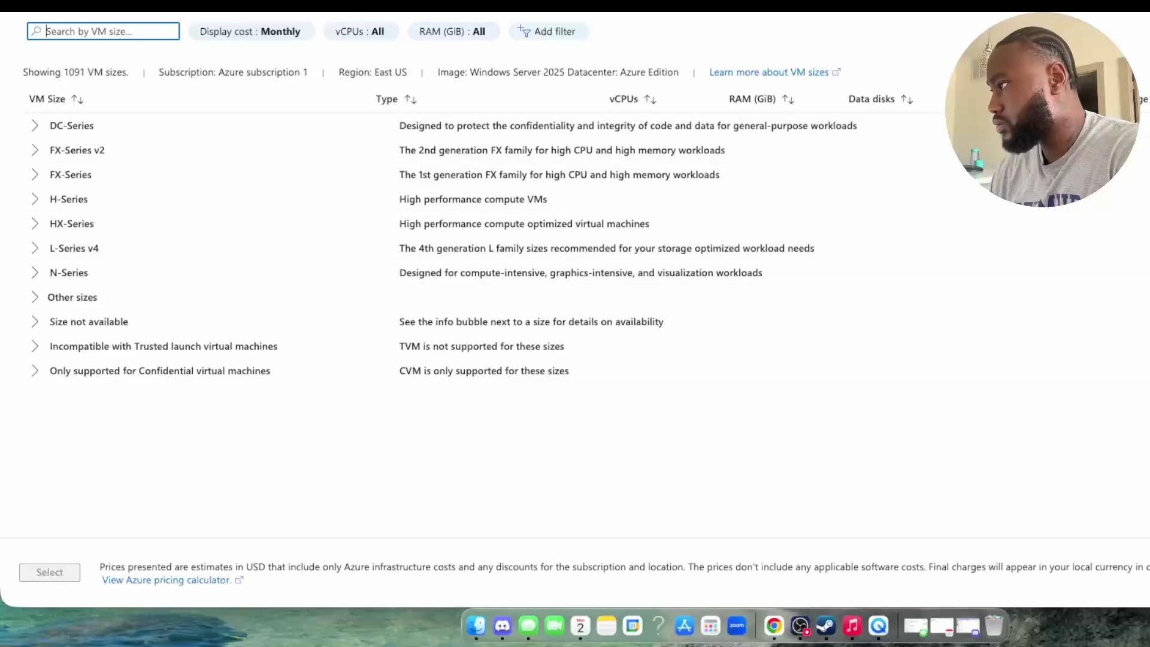
key("super+r")
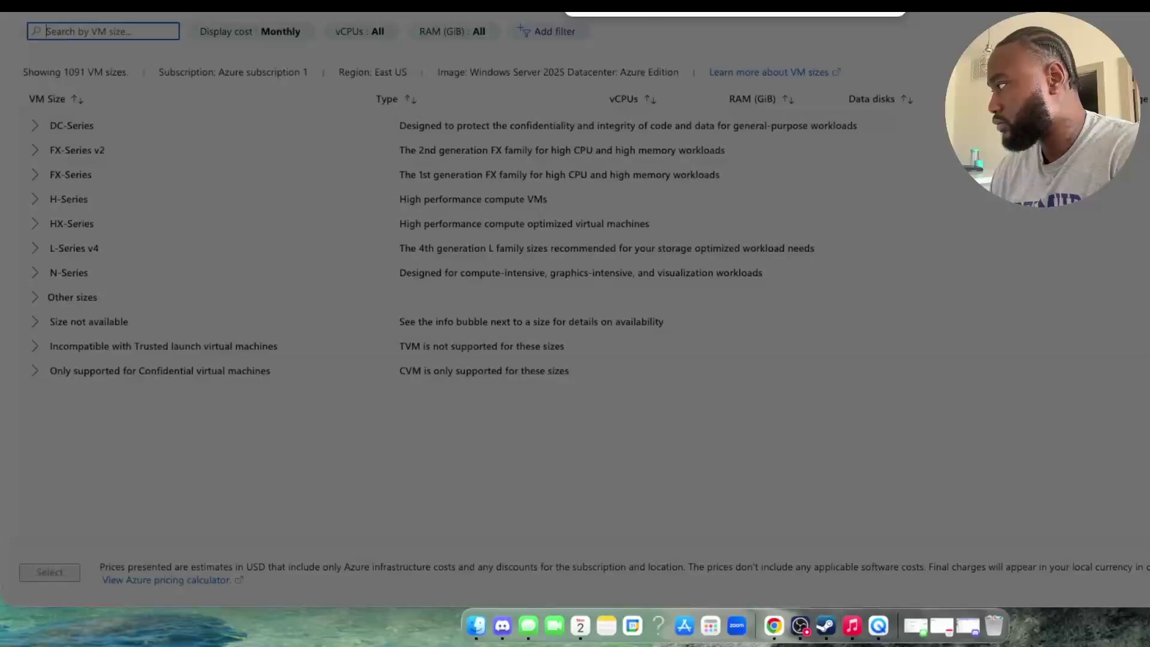
key("Return")
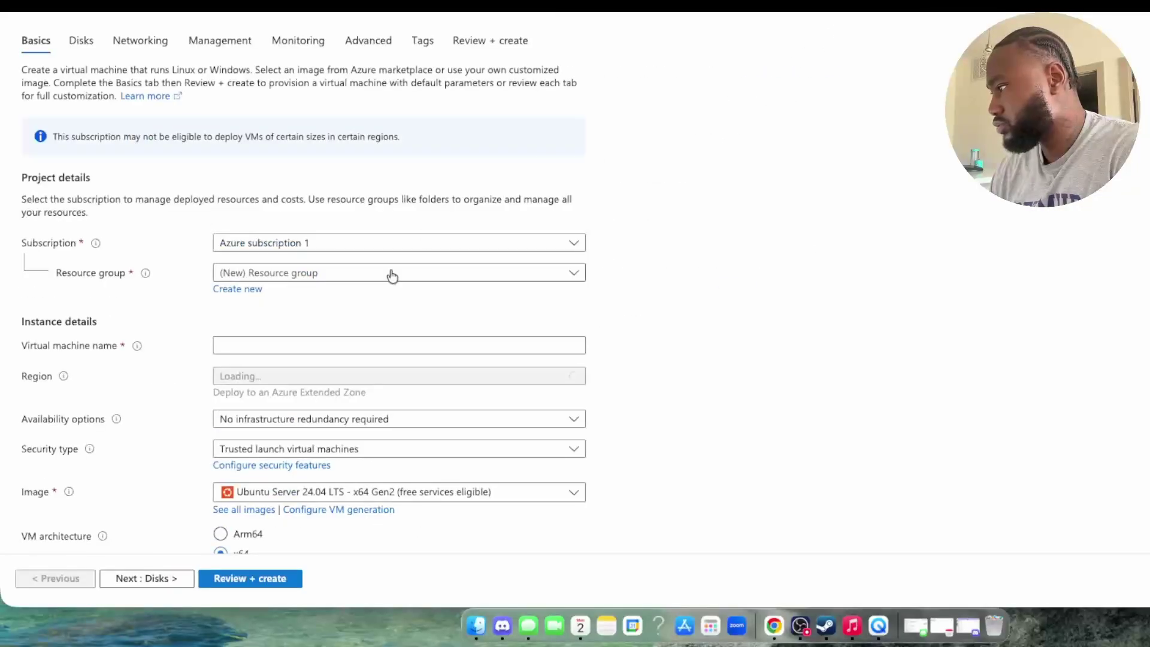
Step: Re-enter VM name myVM, choose no infrastructure redundancy and the Windows Server 2025 Datacenter: Azure Edition image
scroll(398, 258, "down", 10)
scroll(410, 229, "up", 10)
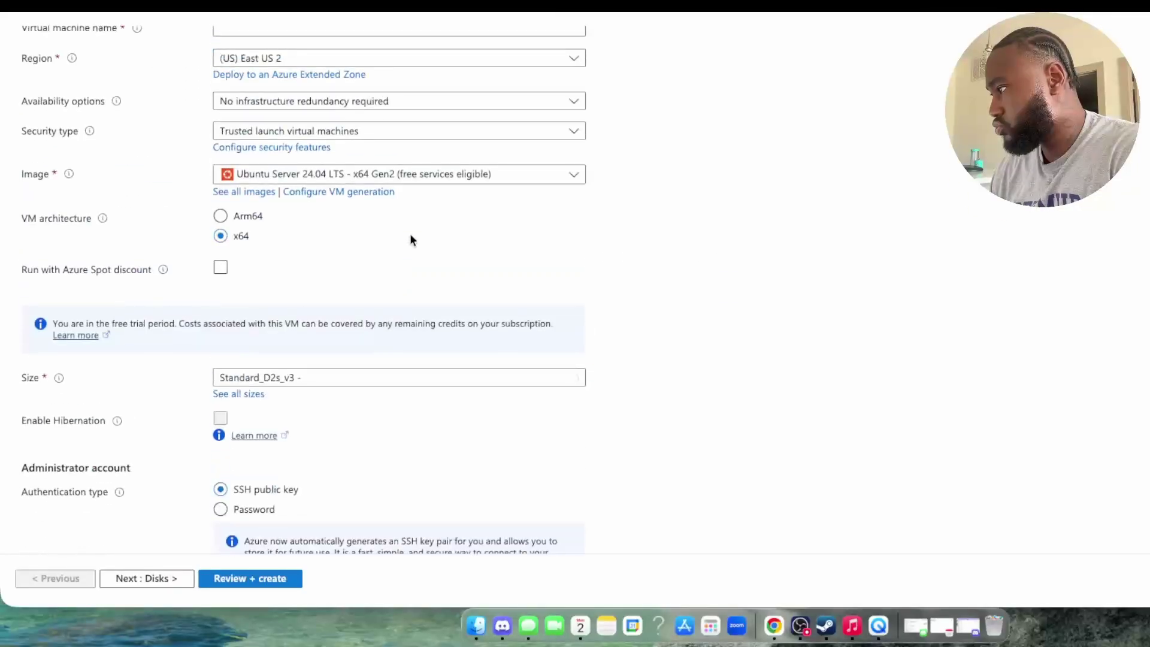
left_click(380, 153)
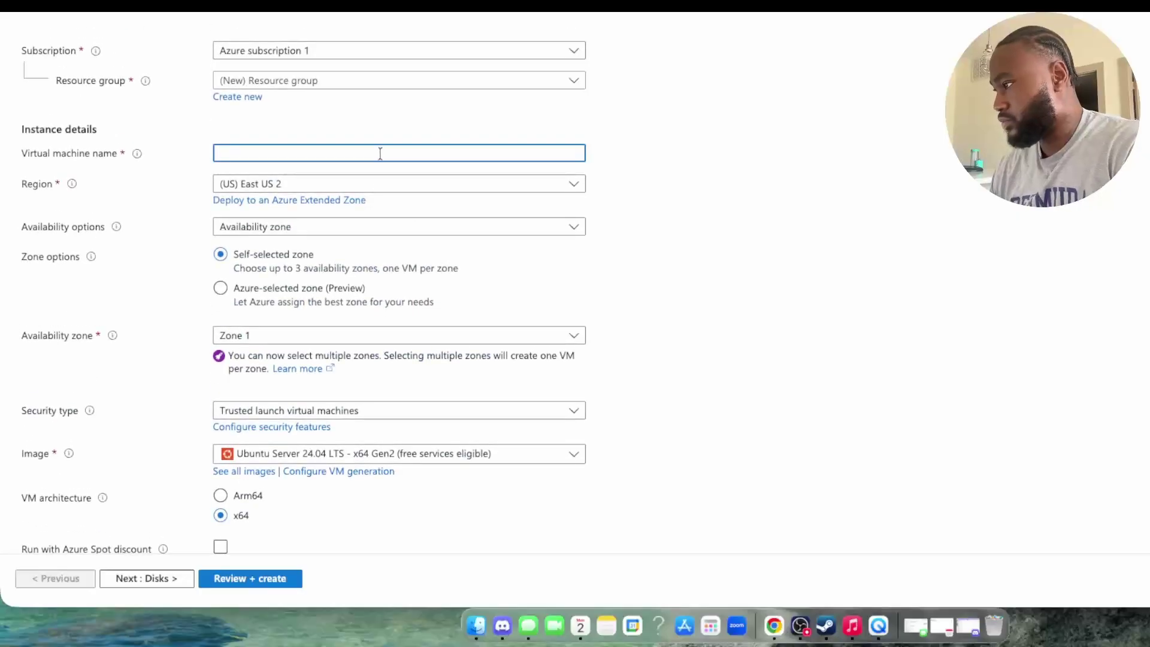
type("myVM")
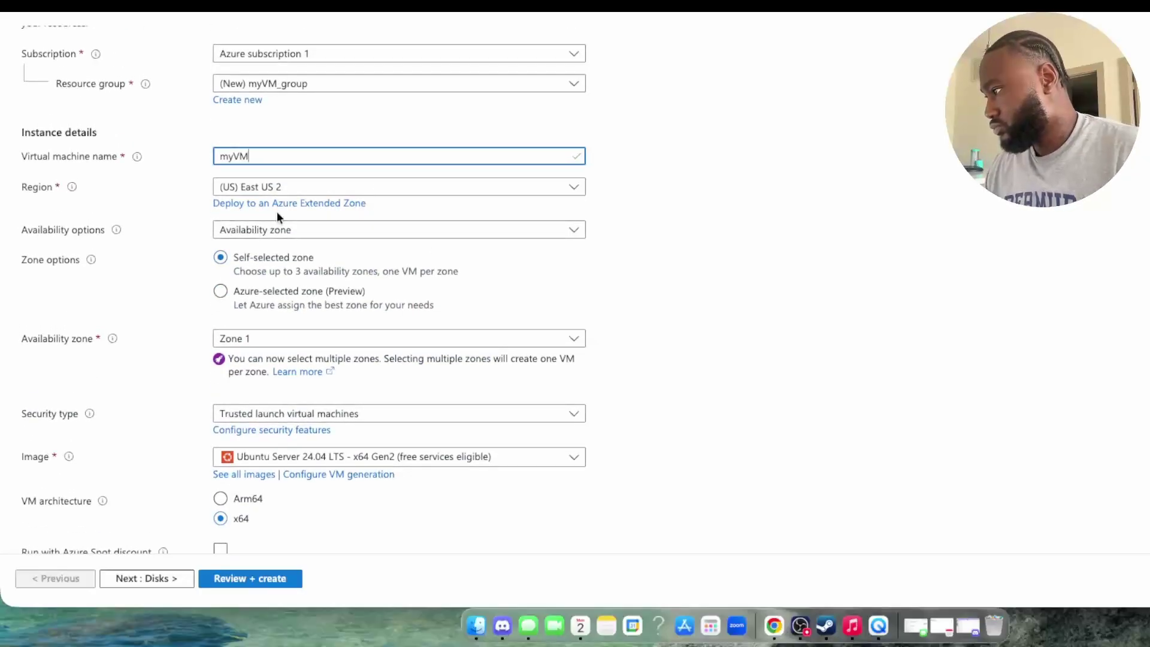
left_click(290, 228)
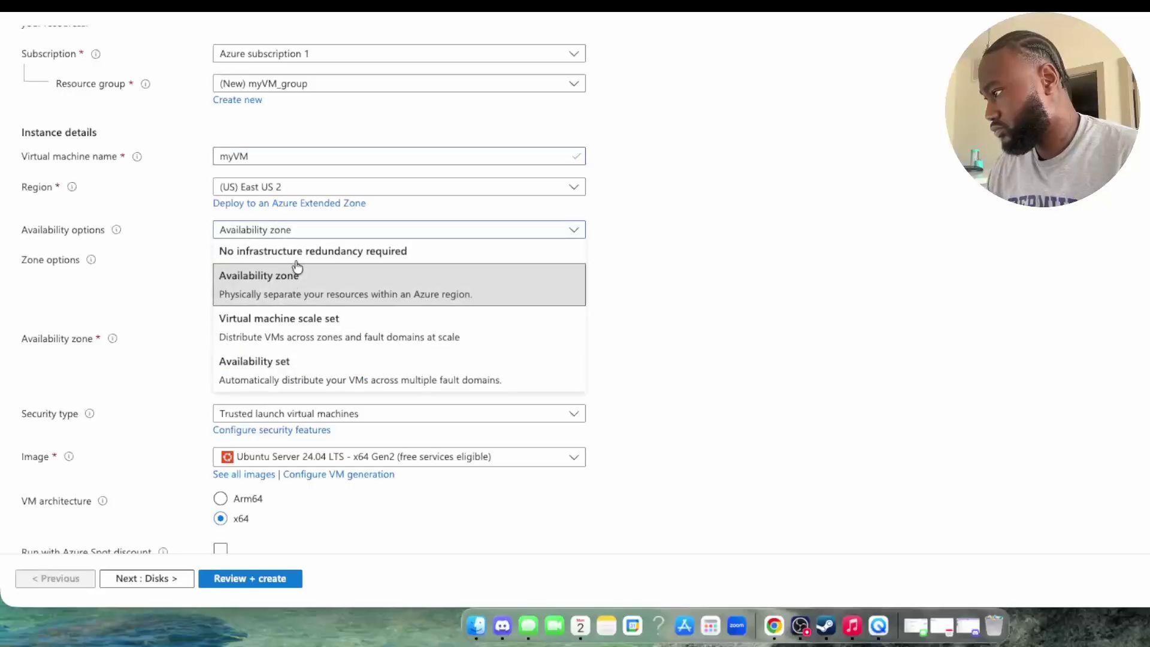
left_click(293, 254)
left_click(308, 305)
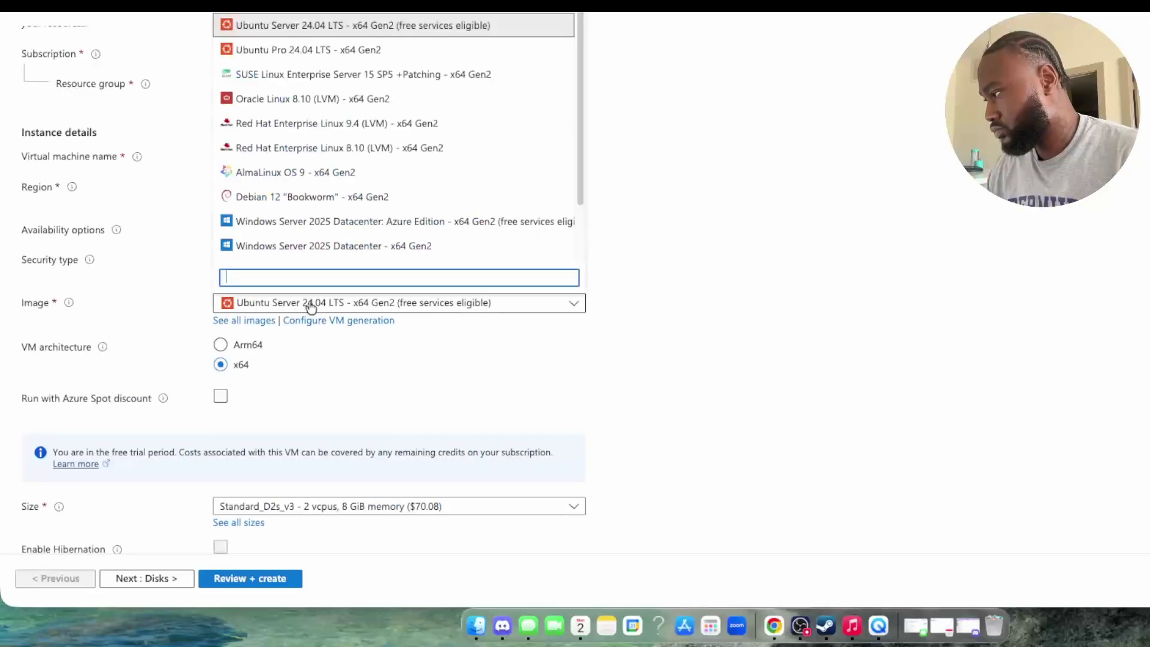
left_click(324, 221)
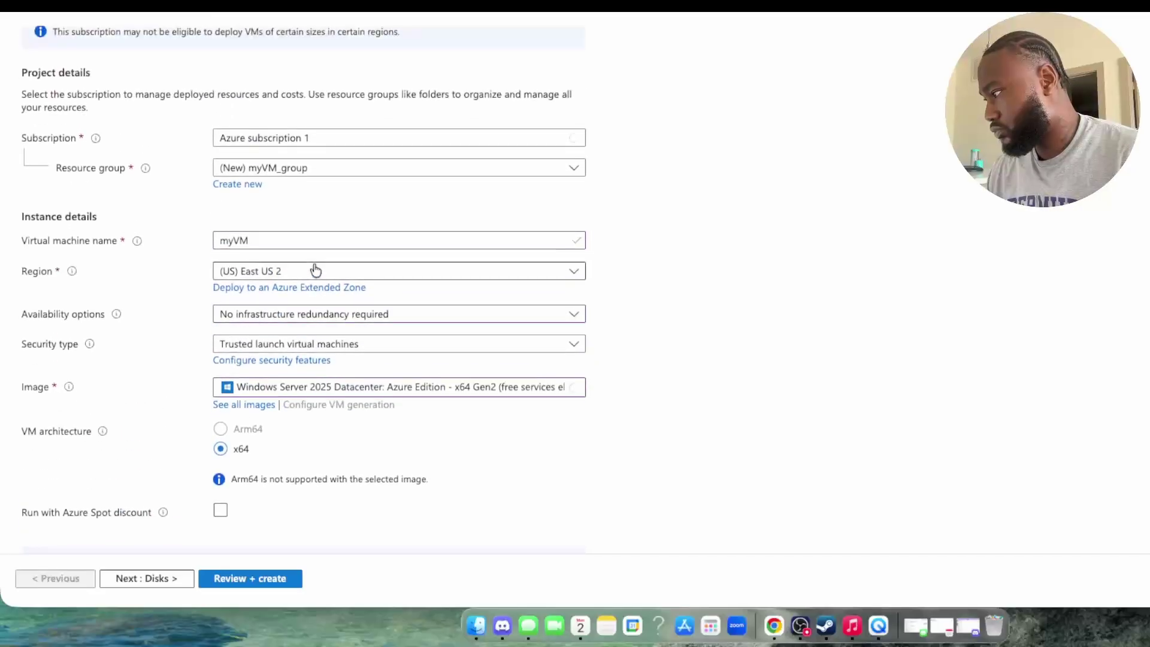
Step: Bring up the full catalogue of 1034 VM sizes for East US 2
scroll(314, 267, "down", 5)
scroll(315, 270, "down", 3)
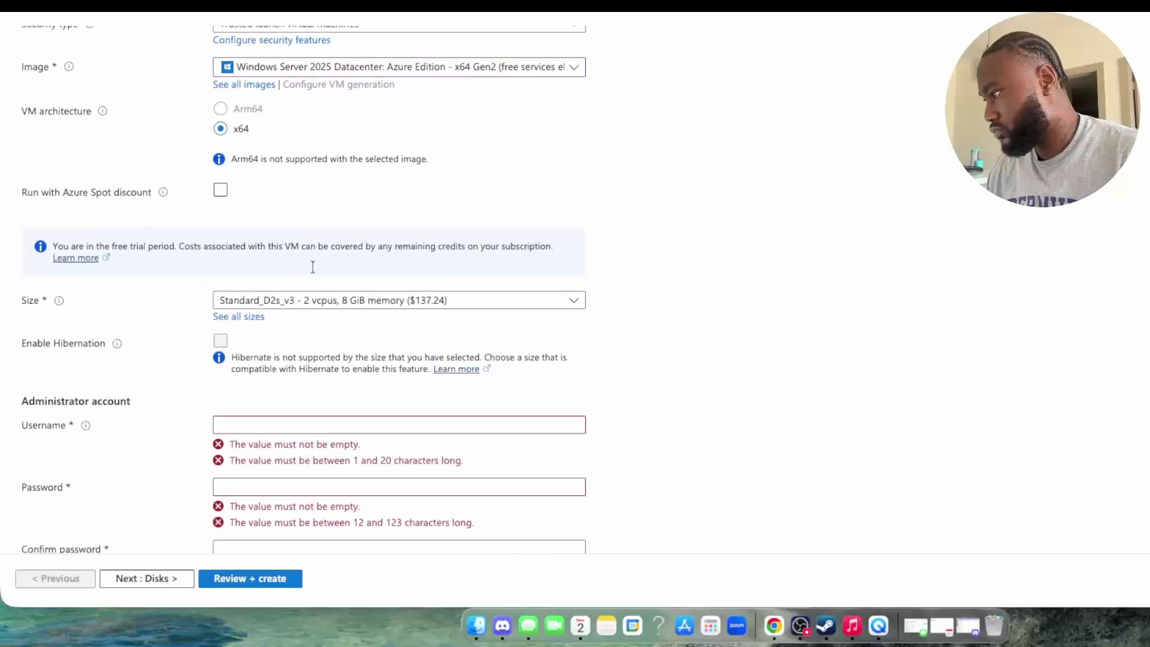
scroll(319, 294, "down", 1)
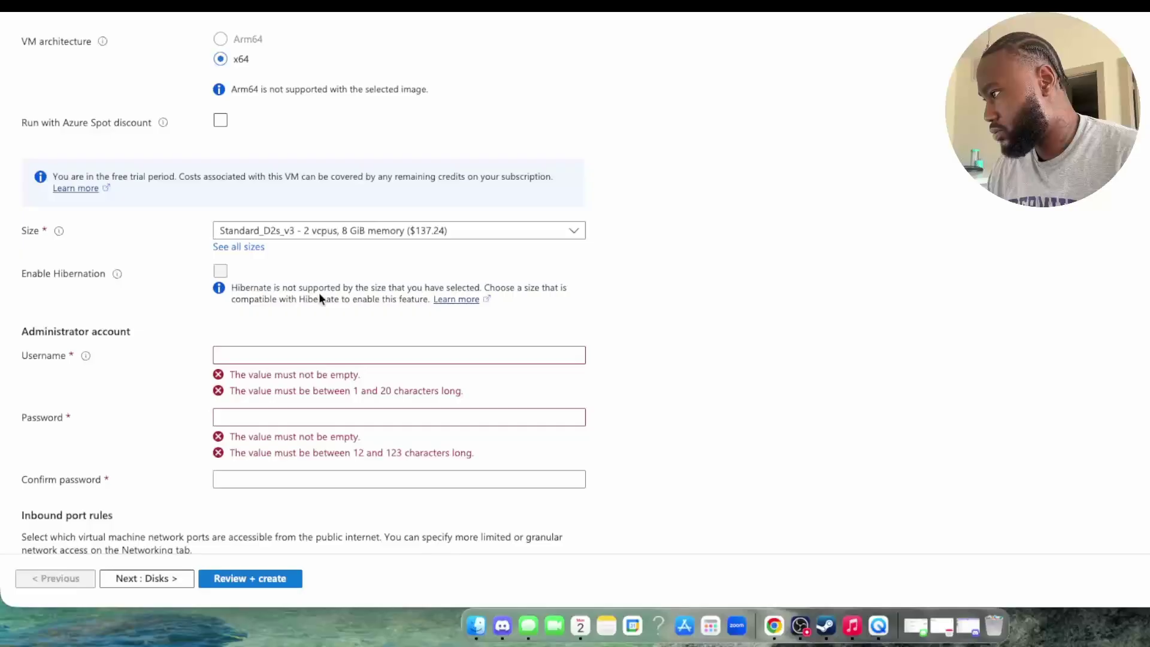
scroll(319, 293, "down", 2)
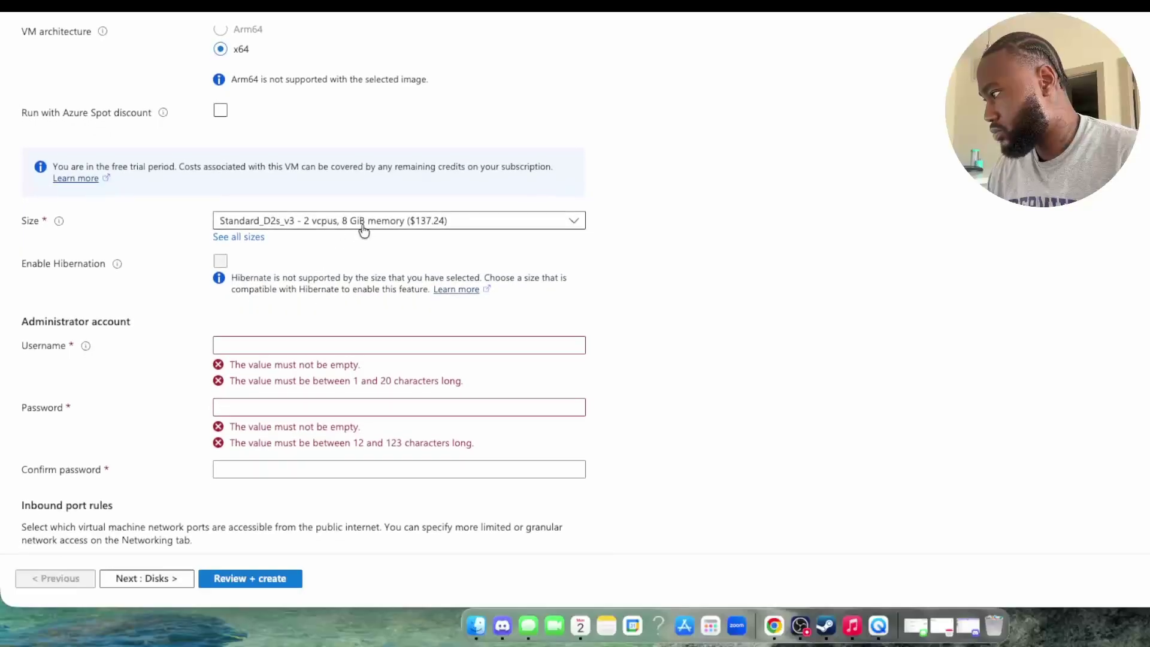
left_click(369, 226)
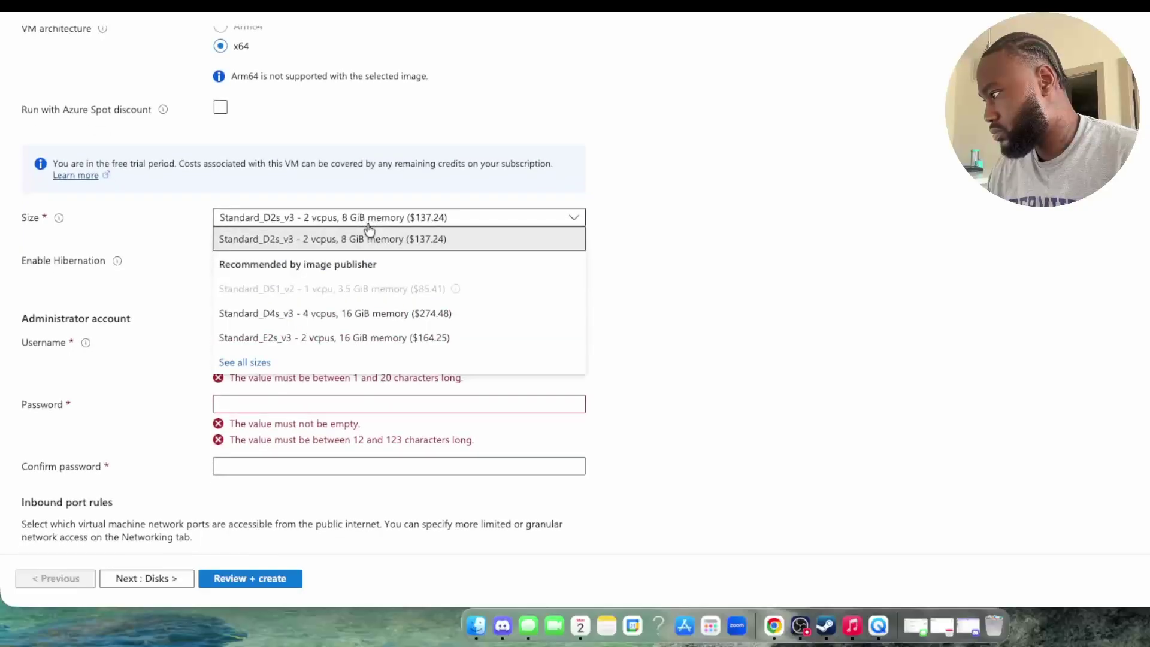
left_click(250, 363)
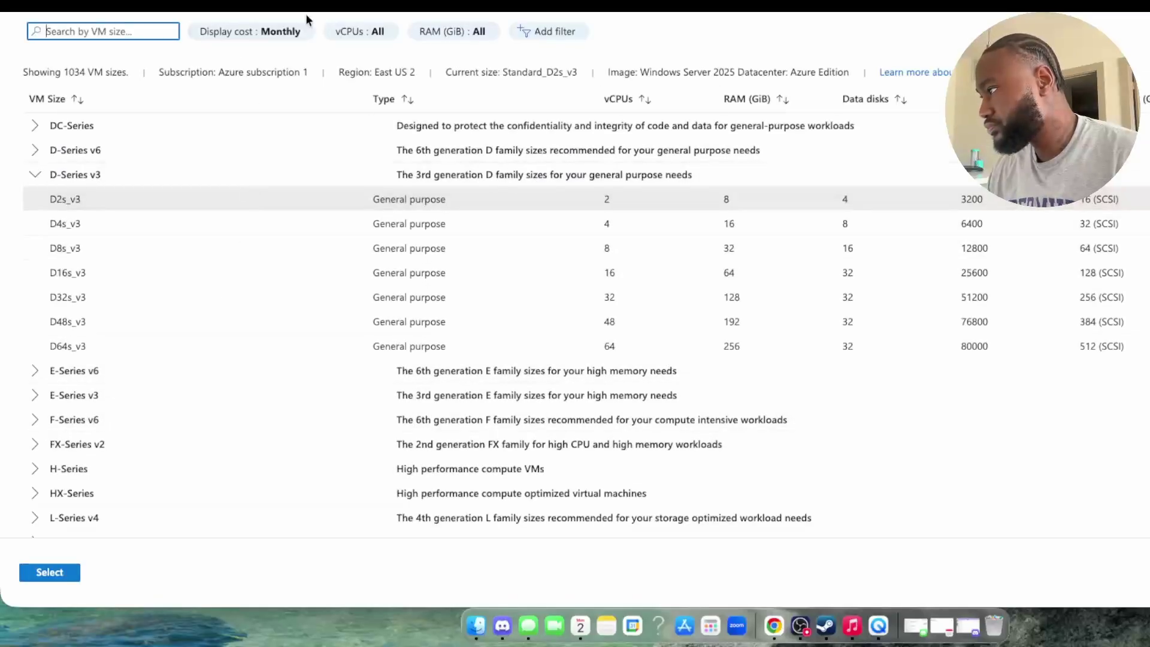
Step: Pick Standard_DC1ds_v3 (1 vCPU, 8 GiB) from the DC-Series group and confirm it
left_click(299, 36)
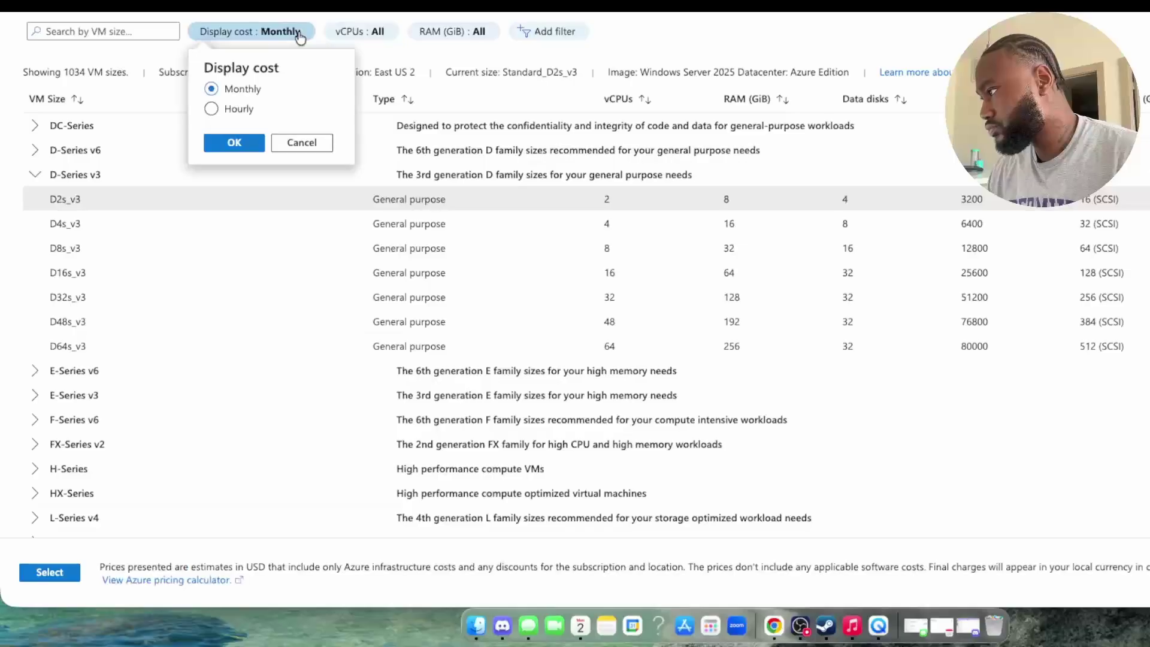
key("Escape")
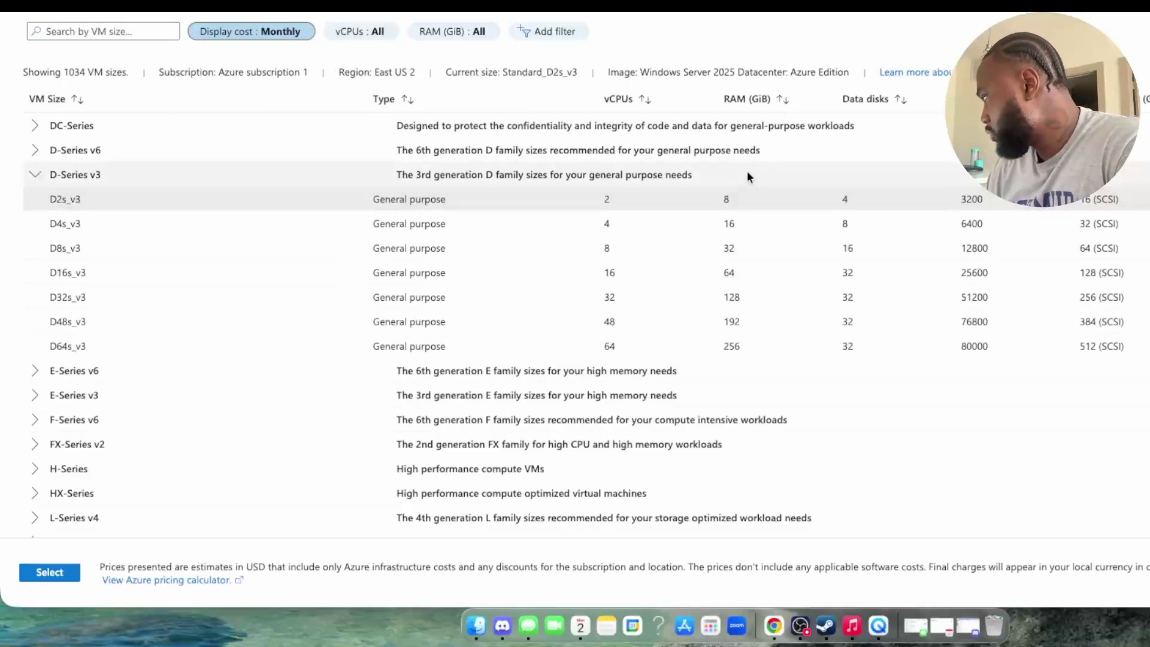
left_click(805, 198)
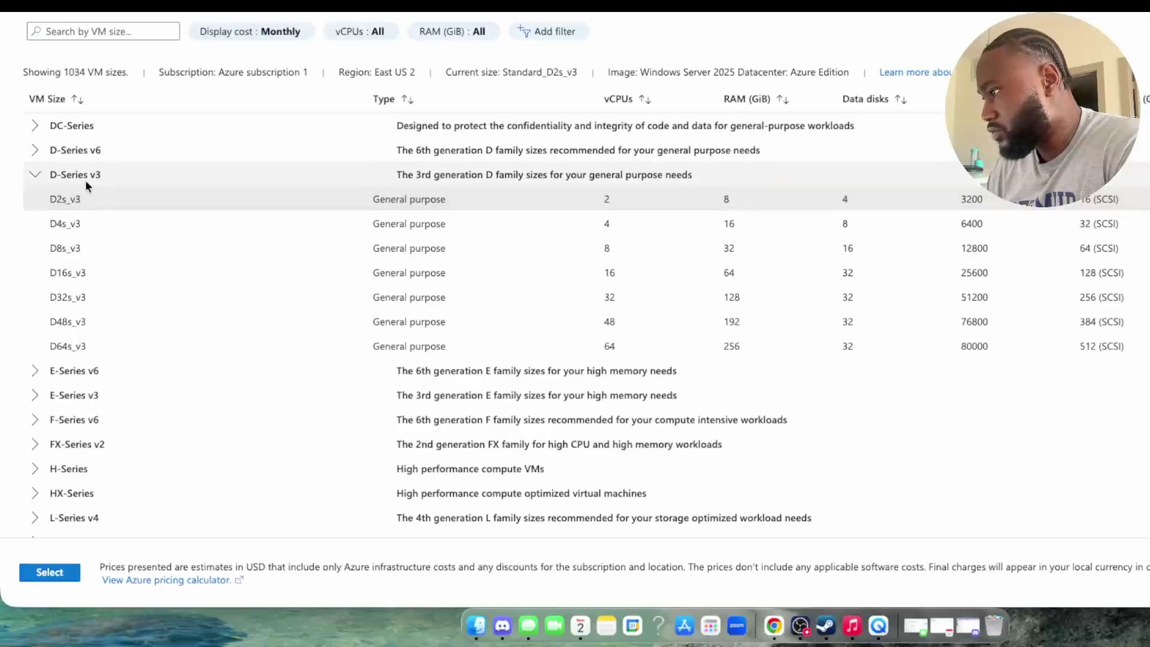
left_click(35, 175)
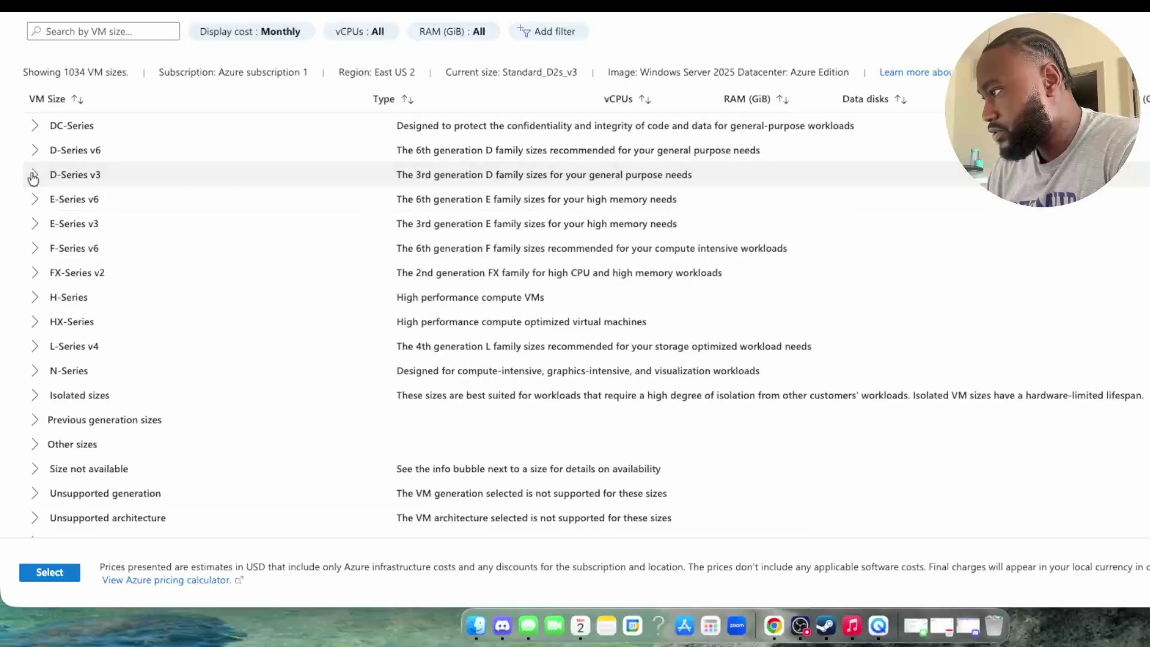
left_click(35, 250)
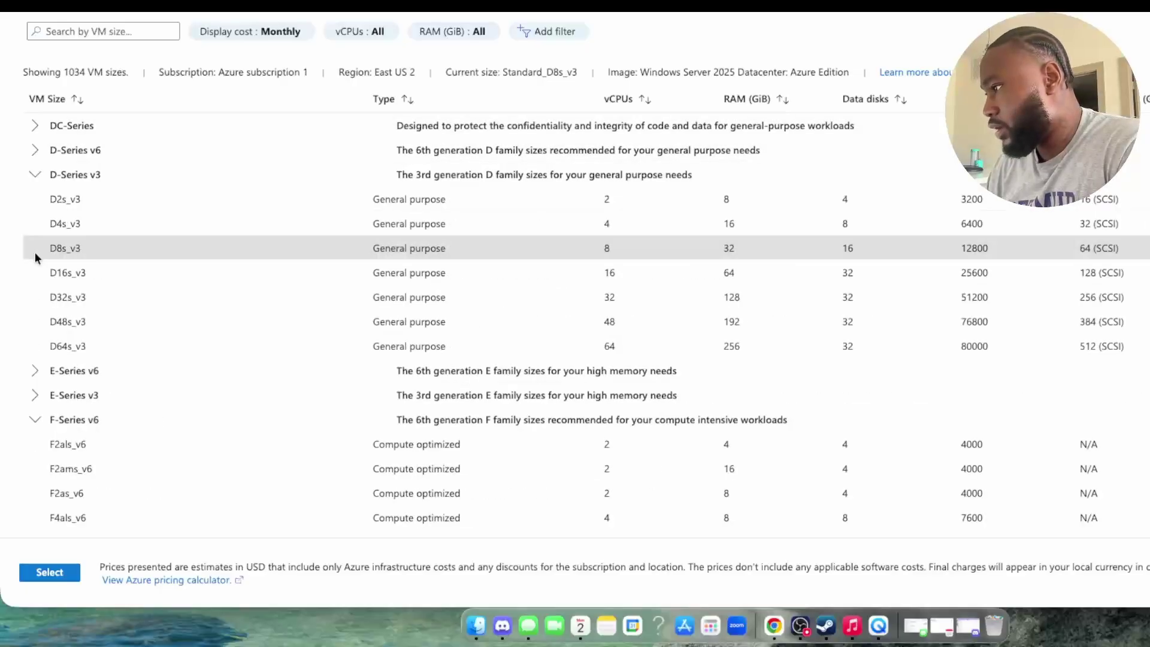
left_click(35, 177)
left_click(37, 129)
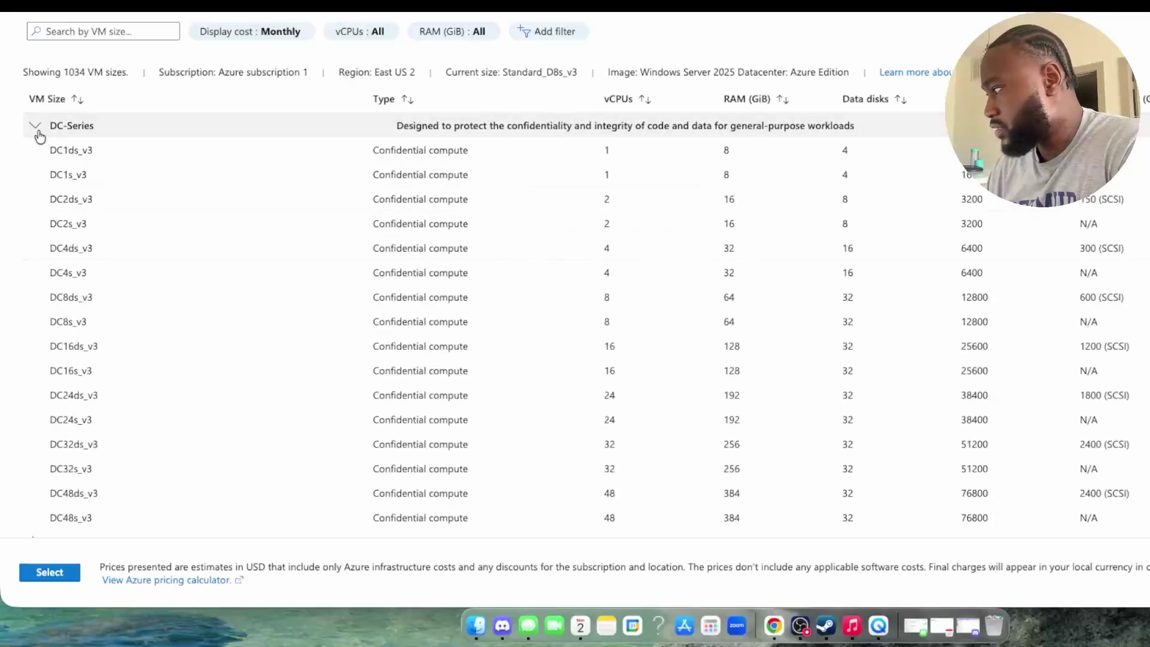
left_click(140, 150)
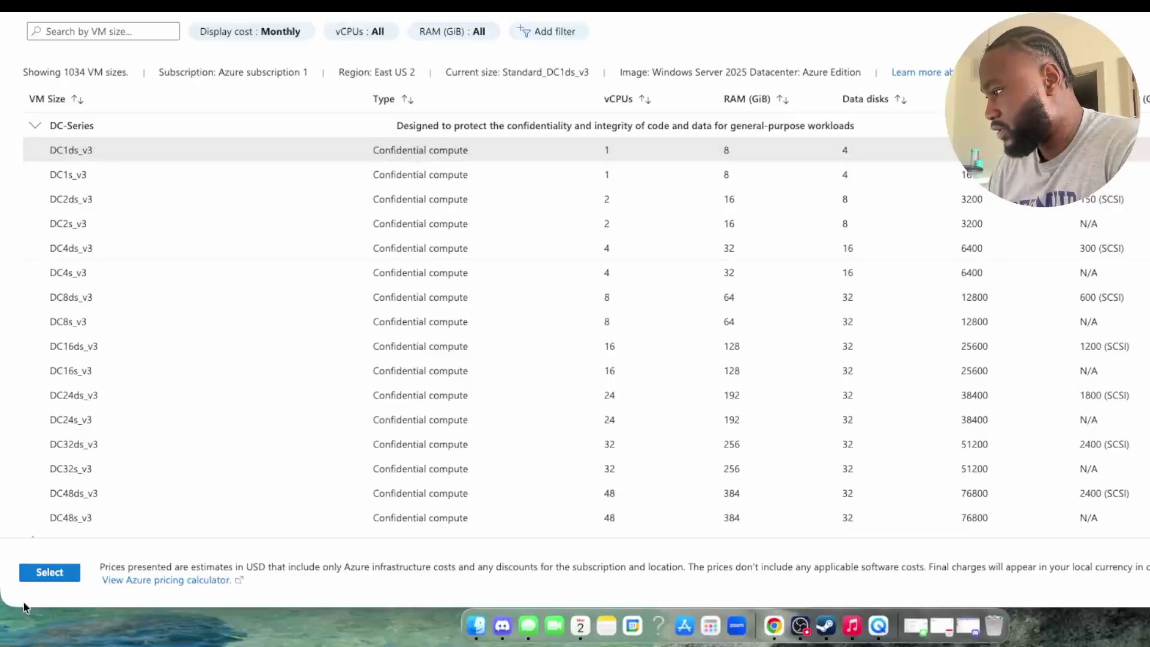
left_click(49, 572)
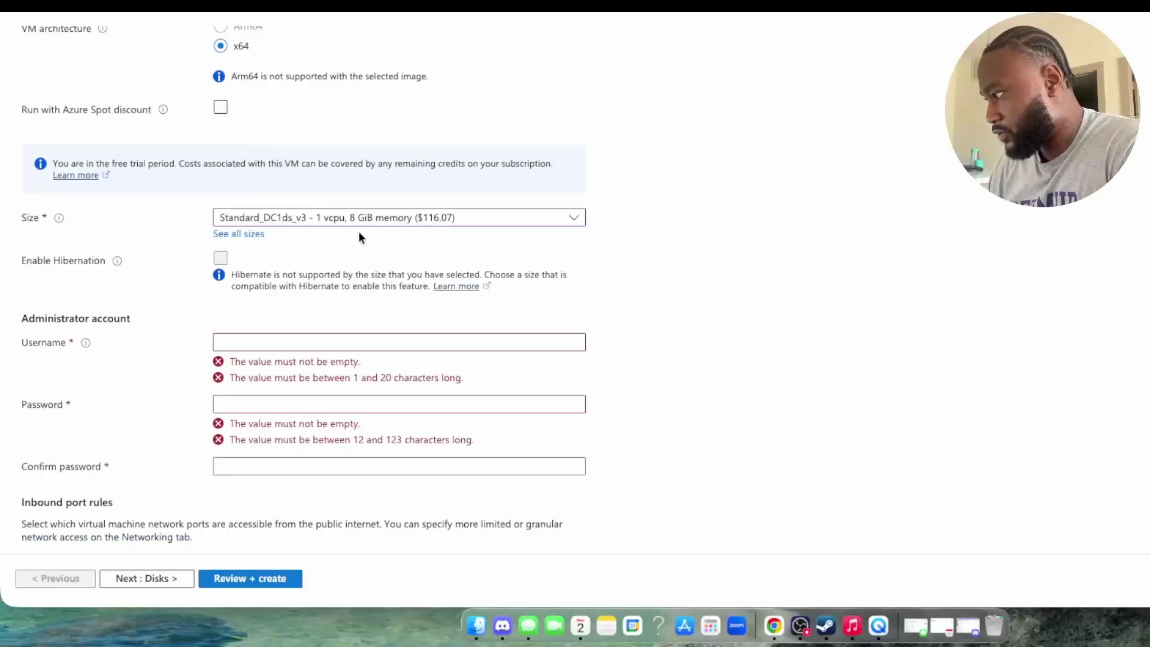
Step: Enter admin123 as the administrator account username
scroll(272, 239, "down", 3)
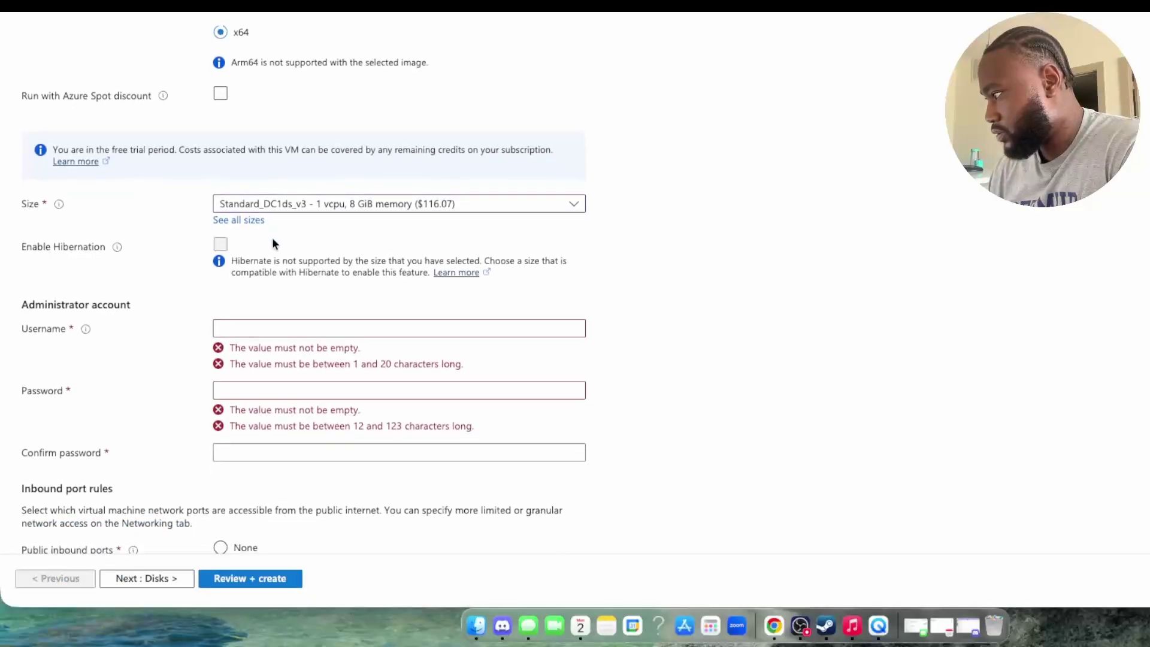
scroll(272, 237, "down", 1)
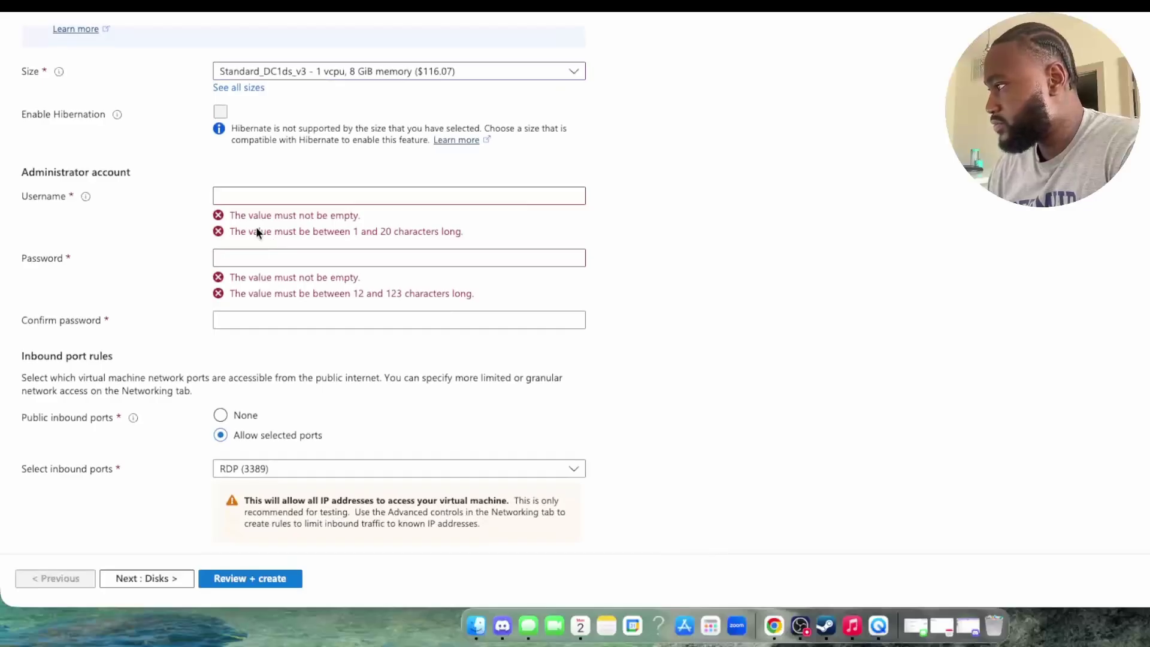
left_click(292, 197)
scroll(286, 203, "up", 1)
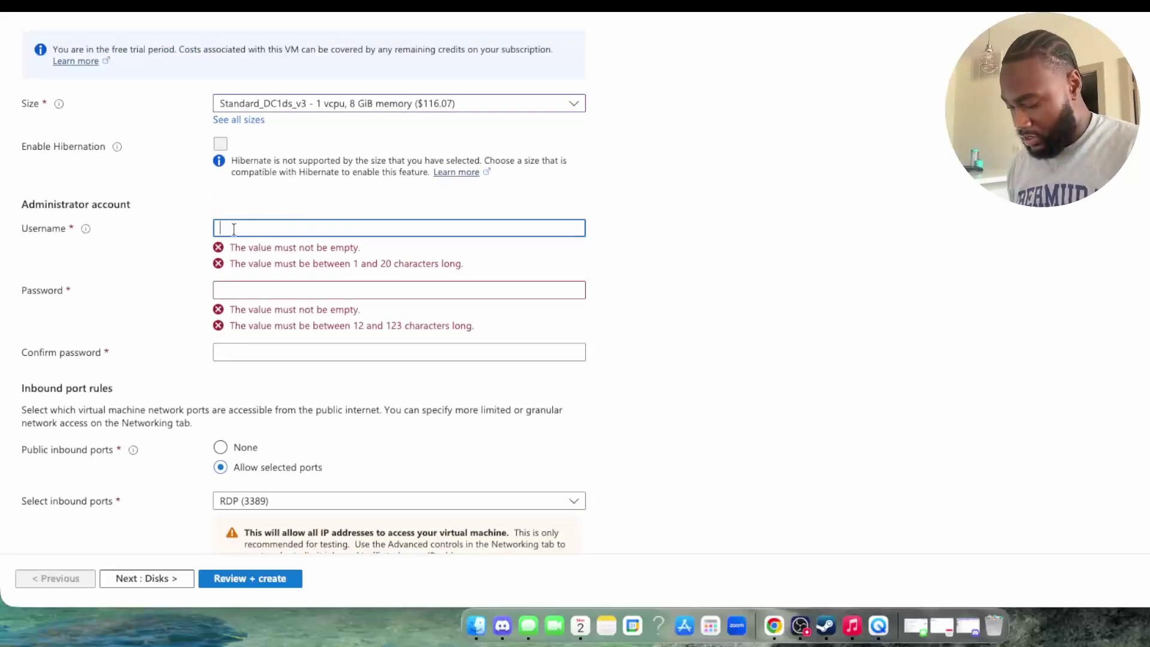
type("ad")
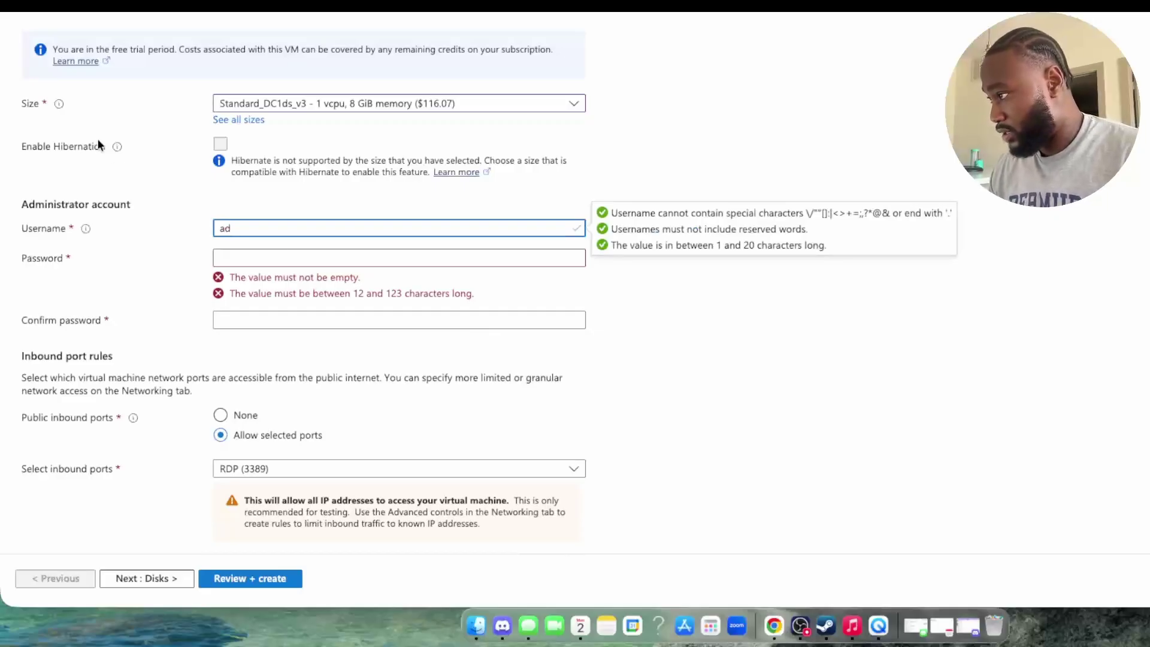
mouse_move(60, 108)
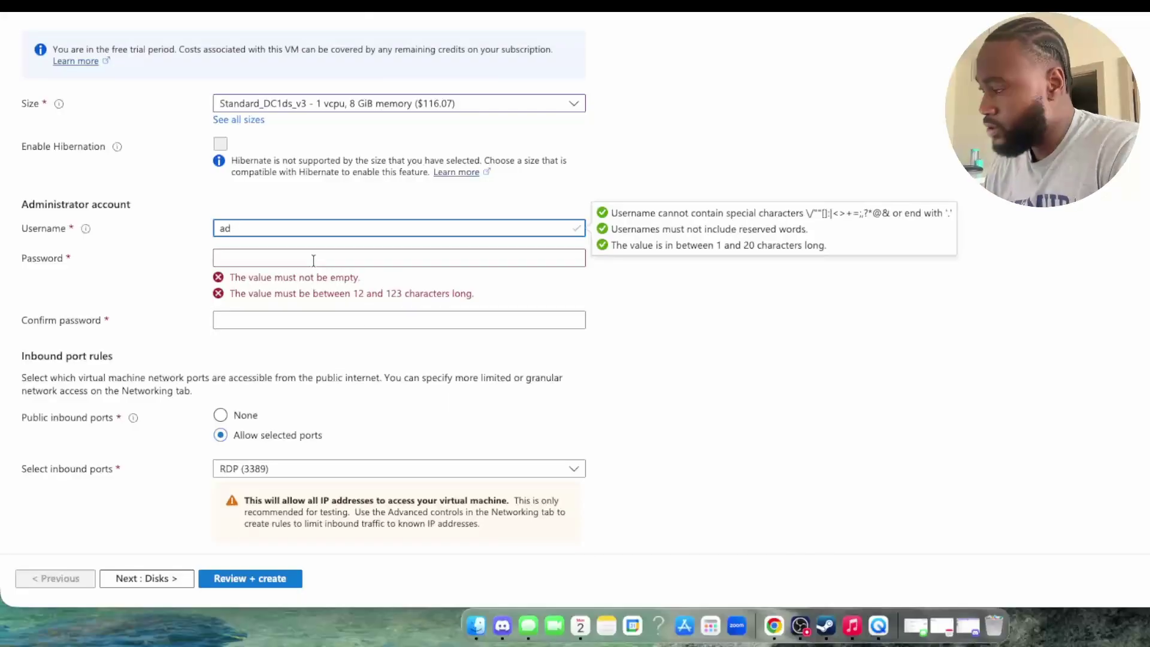
type("min123")
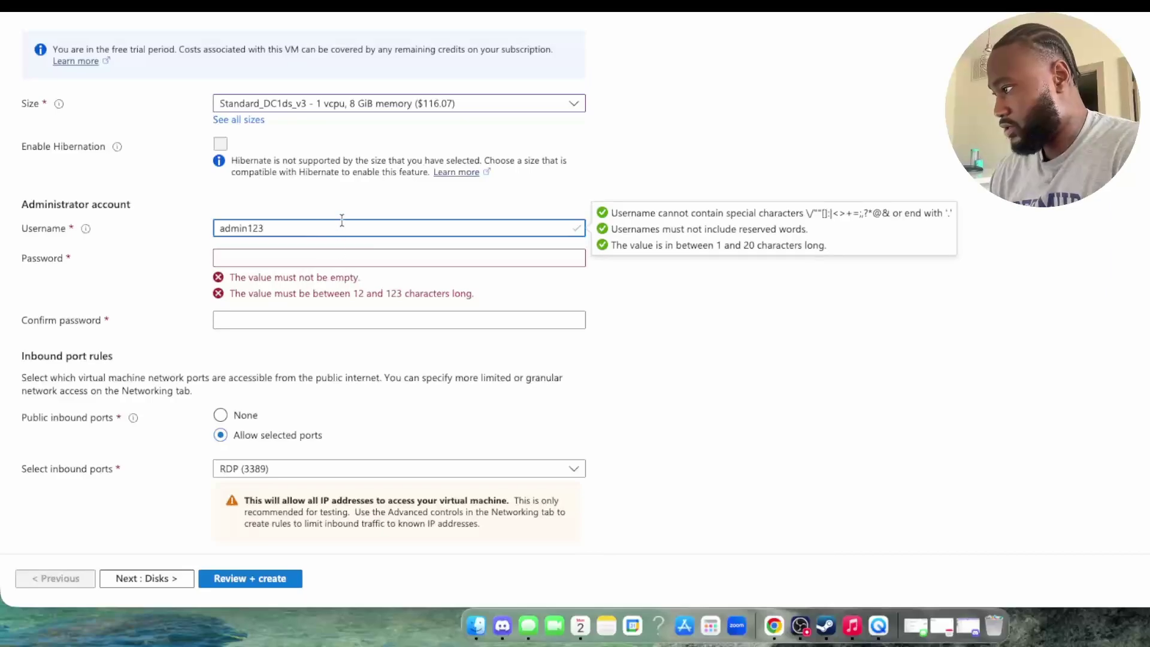
Step: Type the administrator password into the Password field
left_click(319, 251)
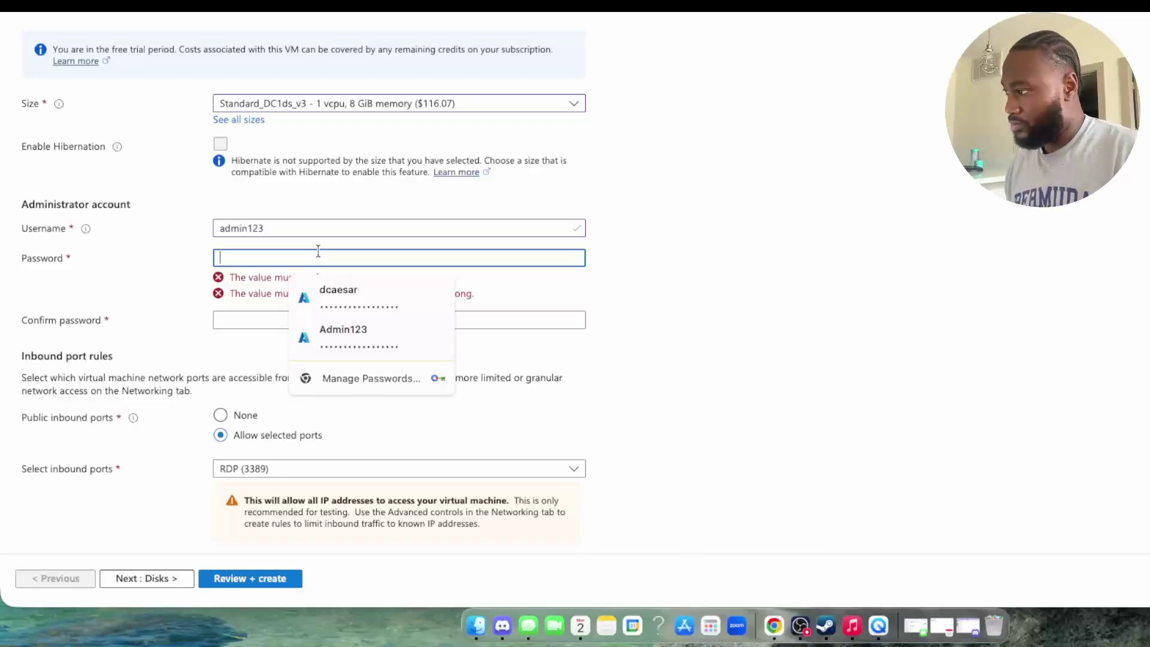
type("Adm")
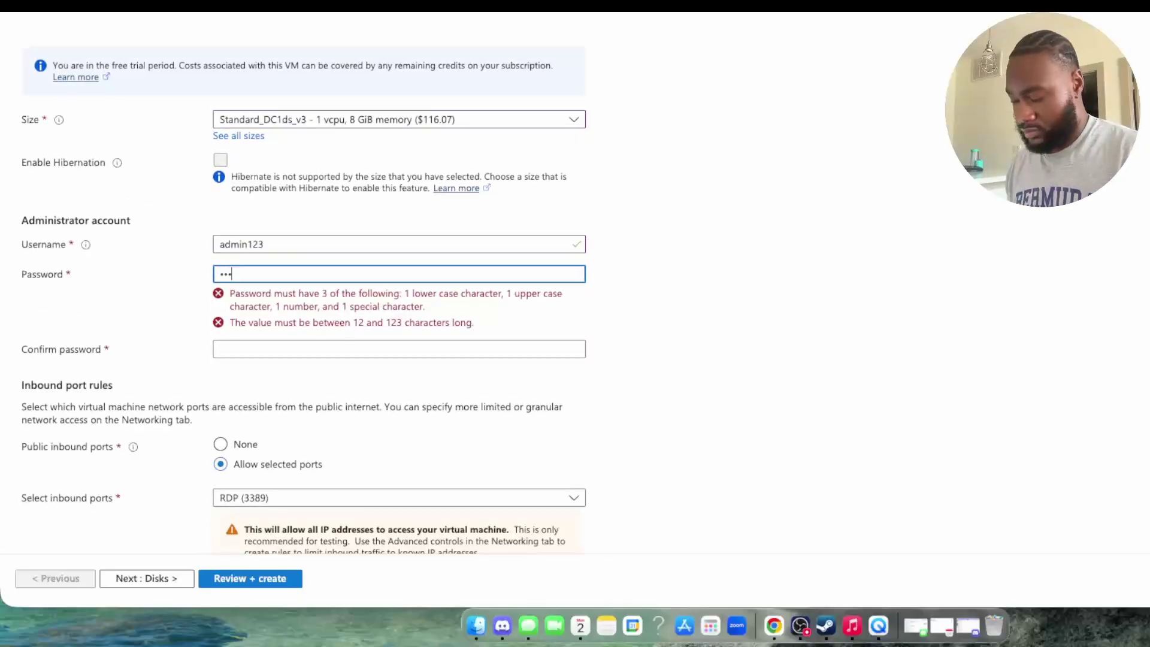
key("BackSpace")
type("Admin")
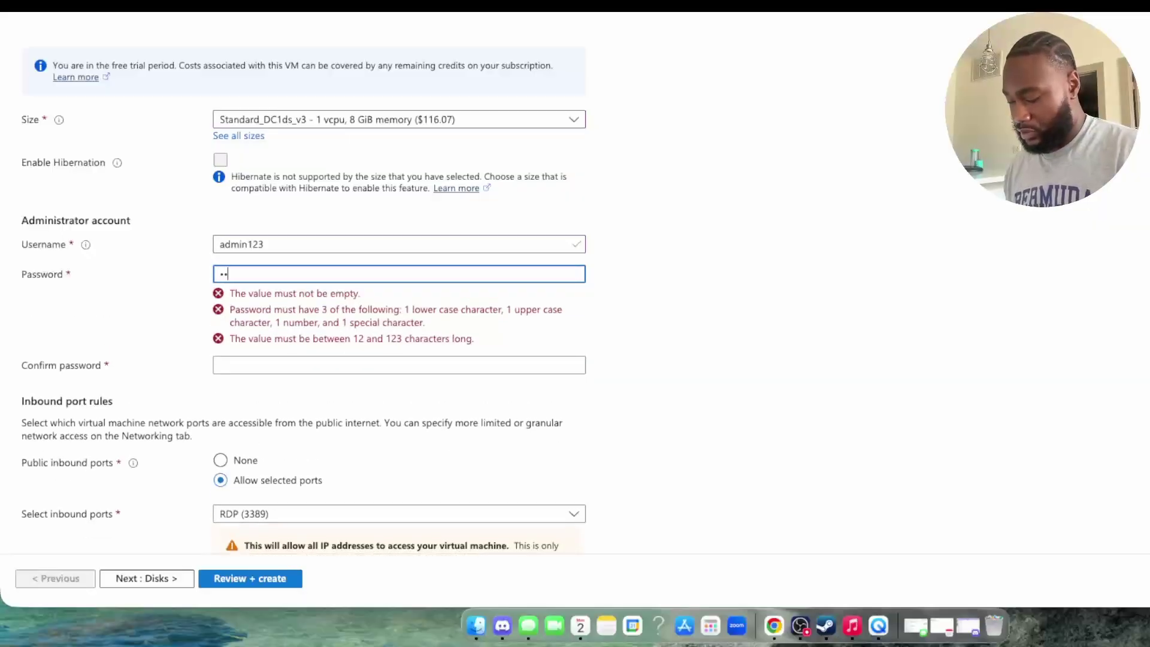
key("BackSpace")
key("BackSpace")
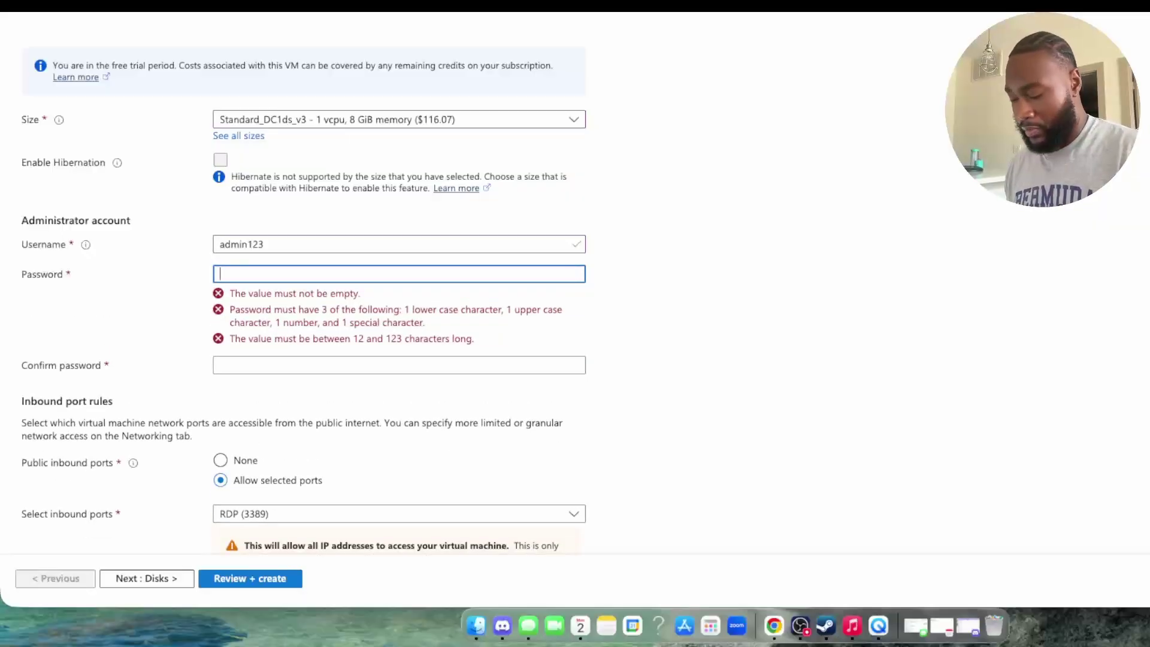
type("•••••••••••••••••")
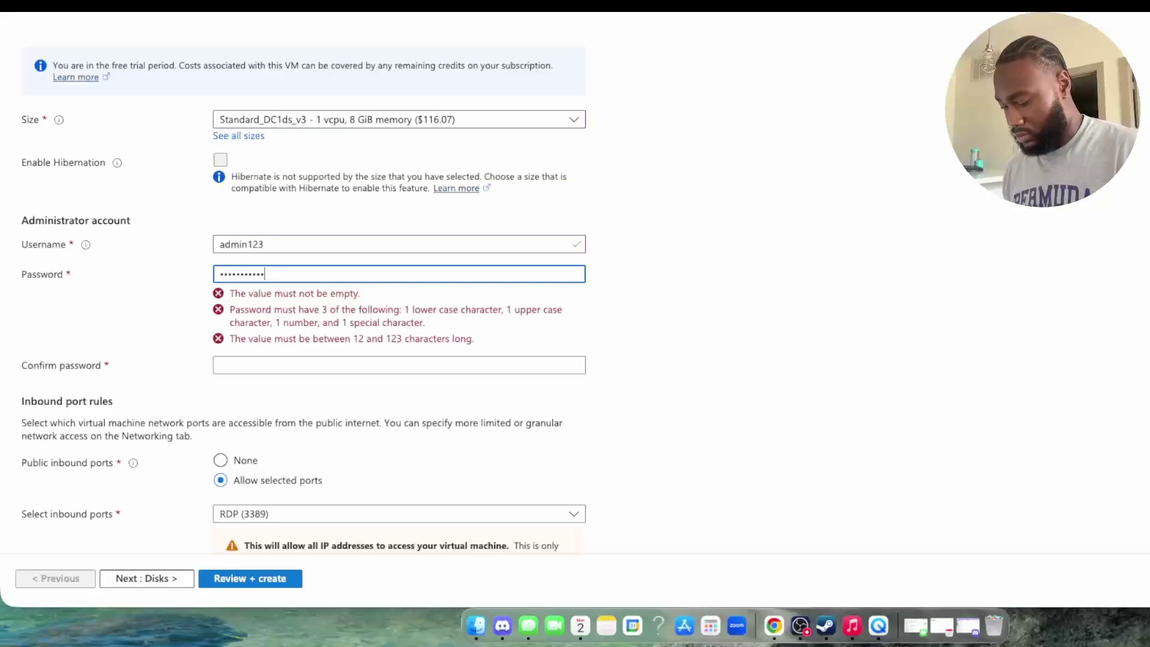
type("••••")
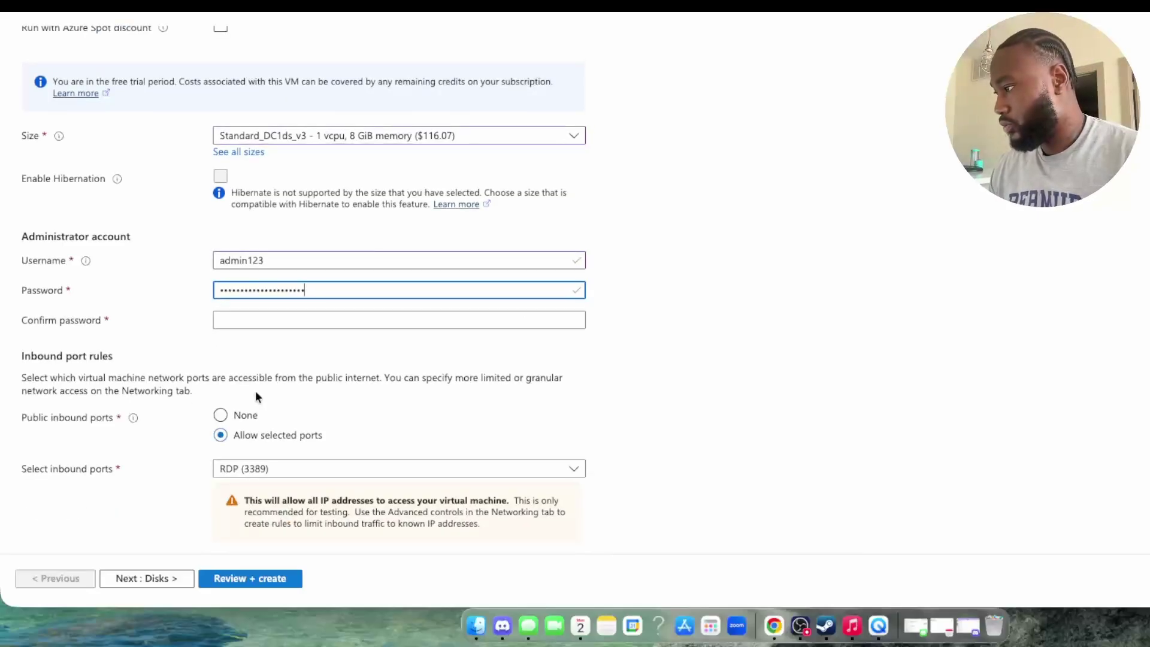
Step: Fill Confirm password and retype both password entries until the mismatch error clears
left_click(282, 318)
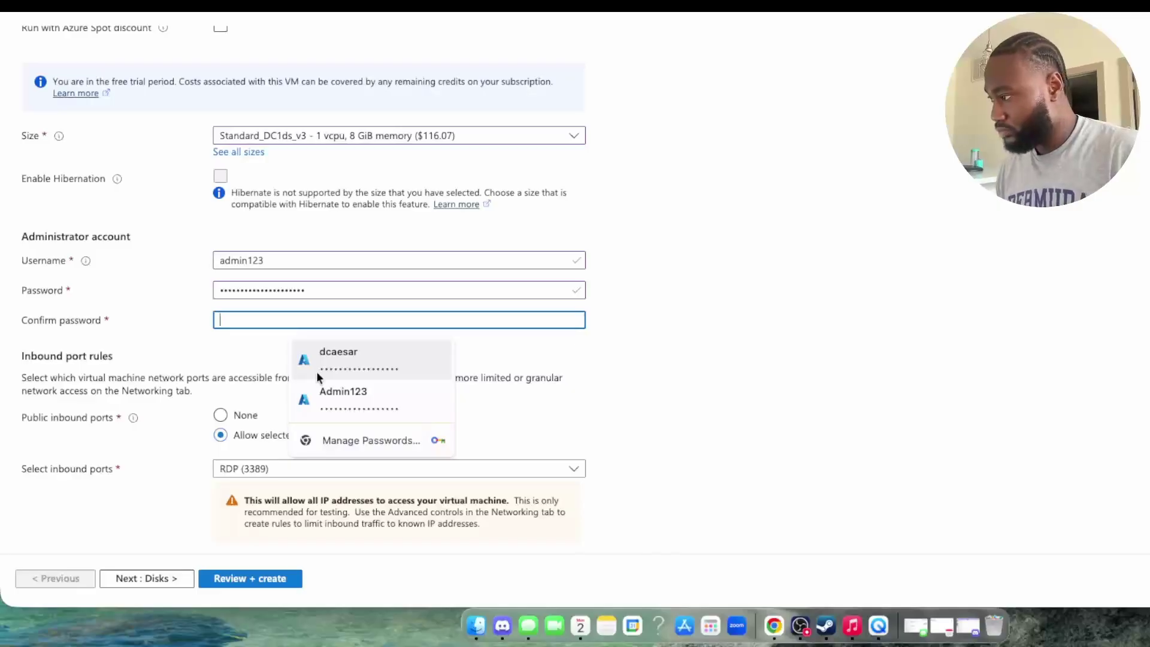
type("•••••••••")
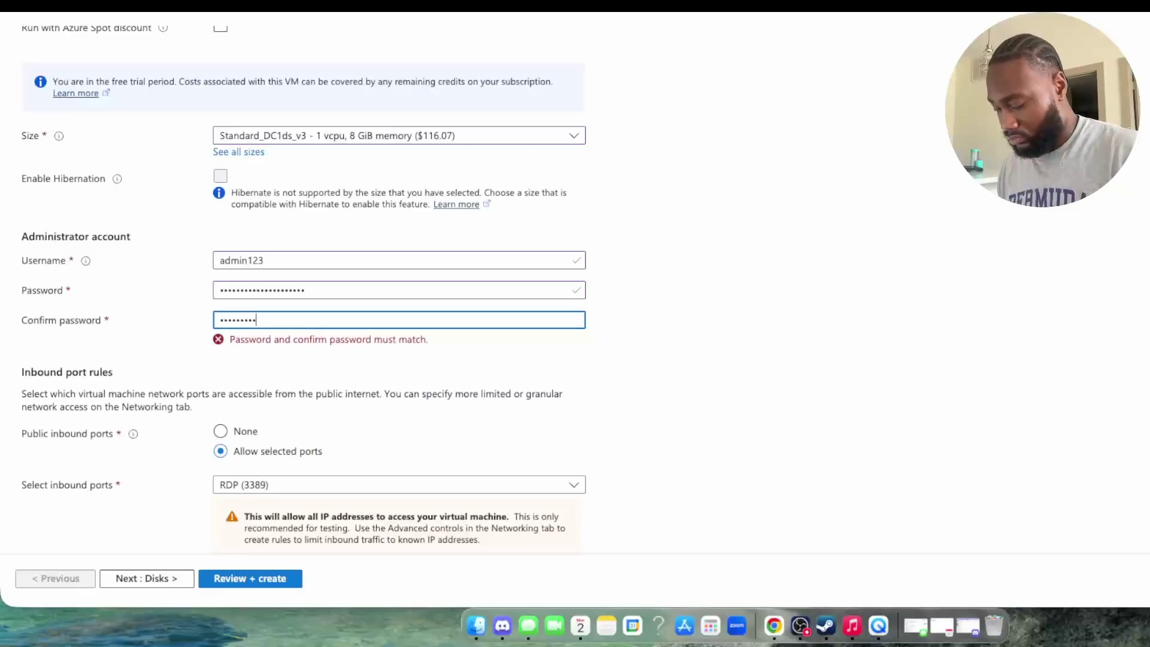
type("••••••••")
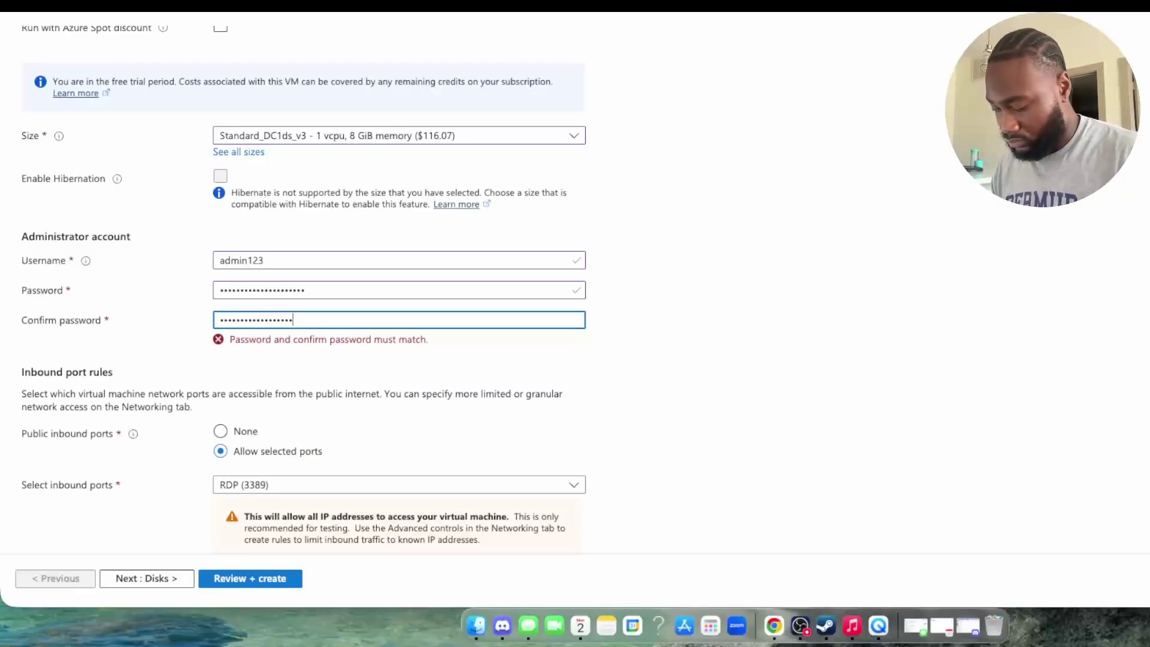
type("•••")
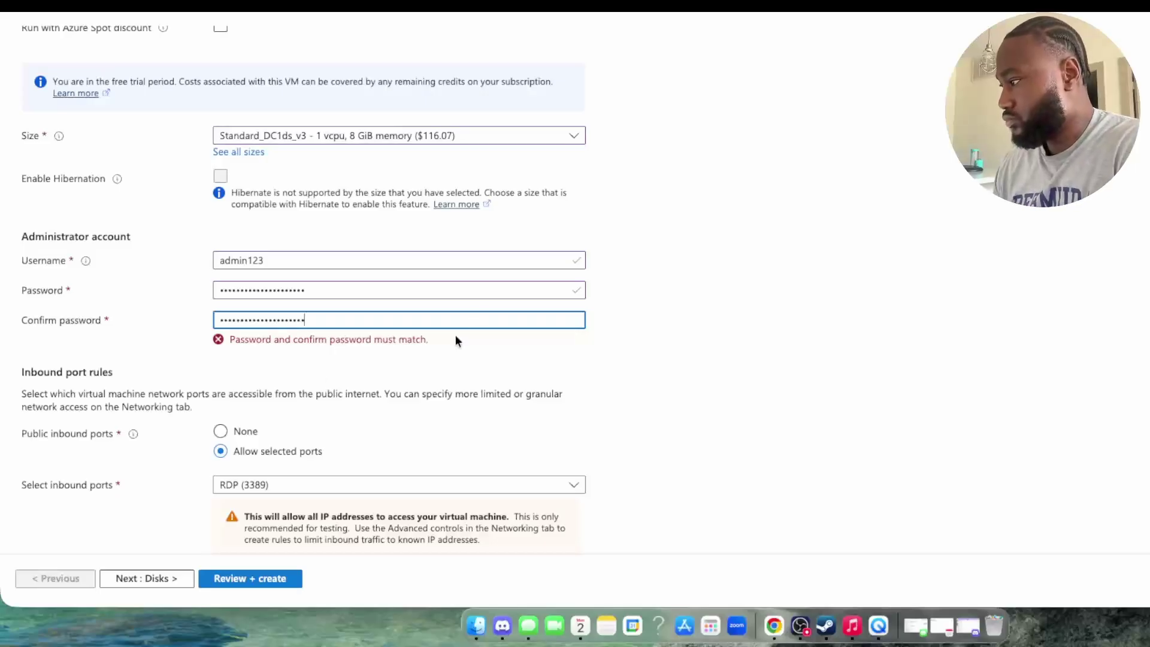
key("super+a")
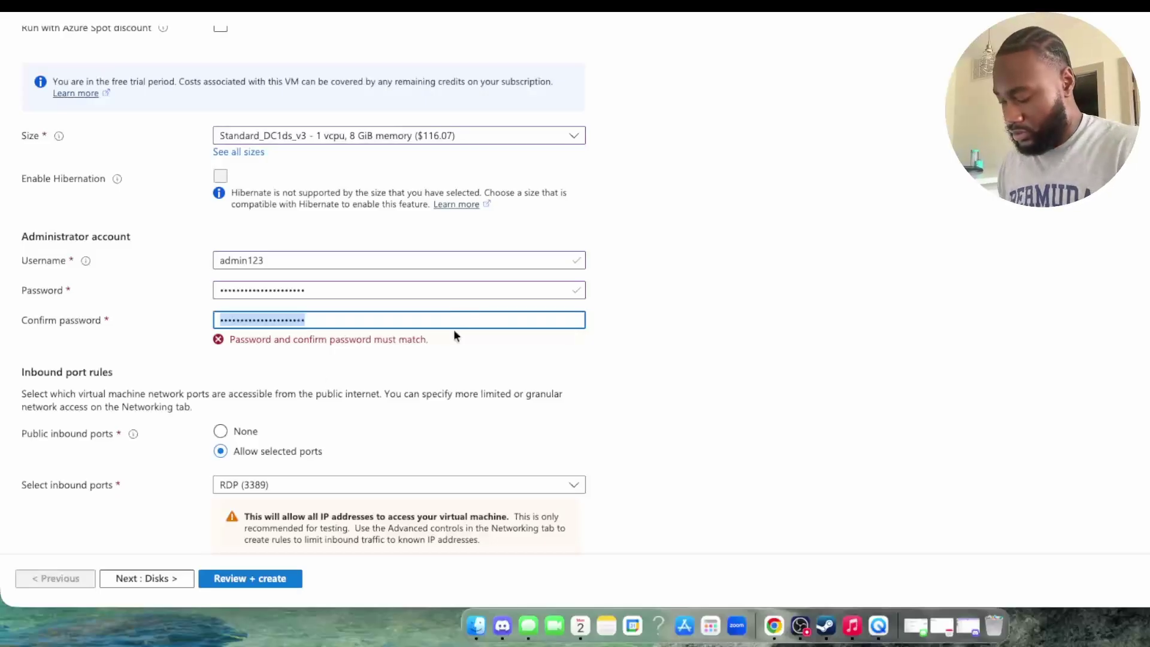
type("•••••••••••••")
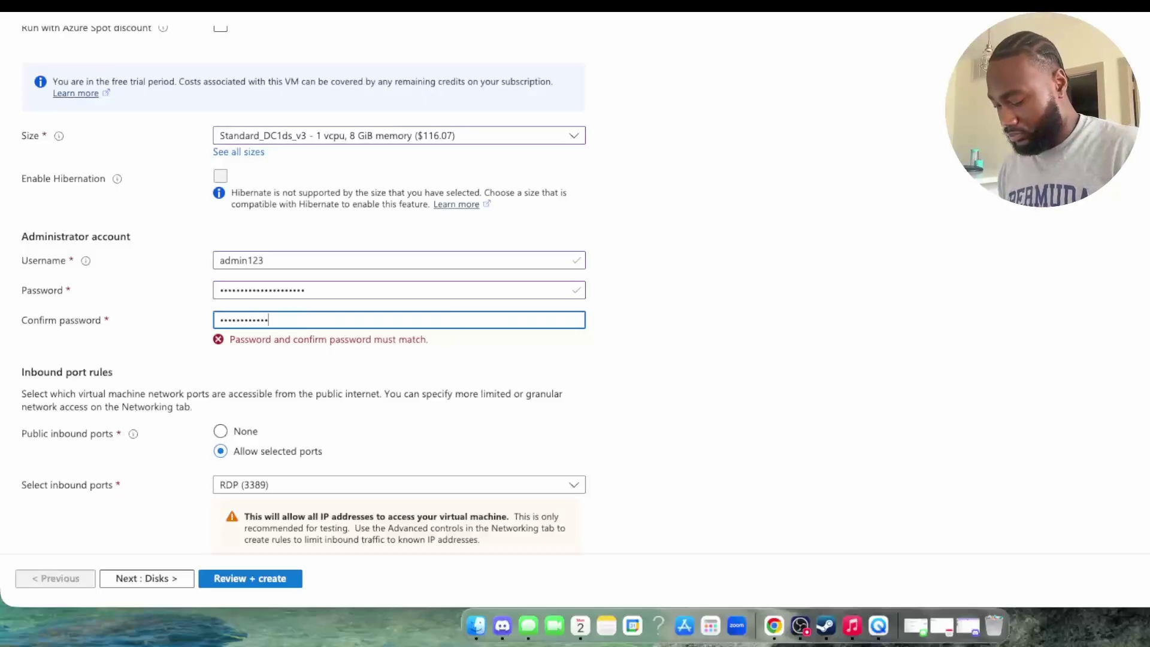
type("•••••••")
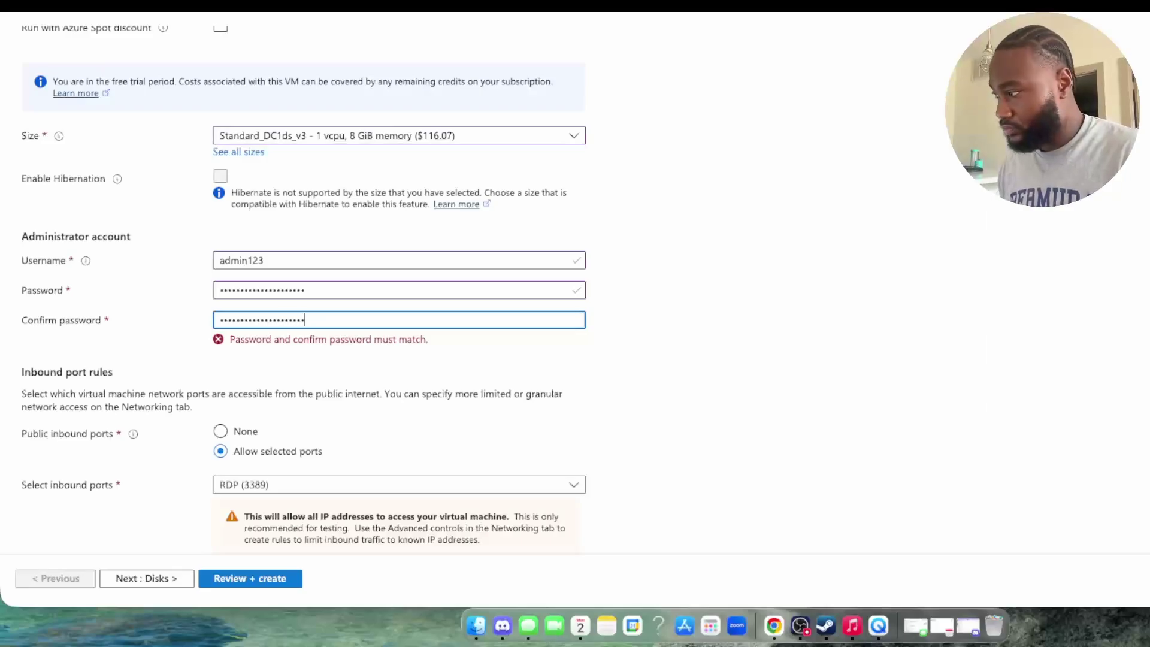
left_click(465, 296)
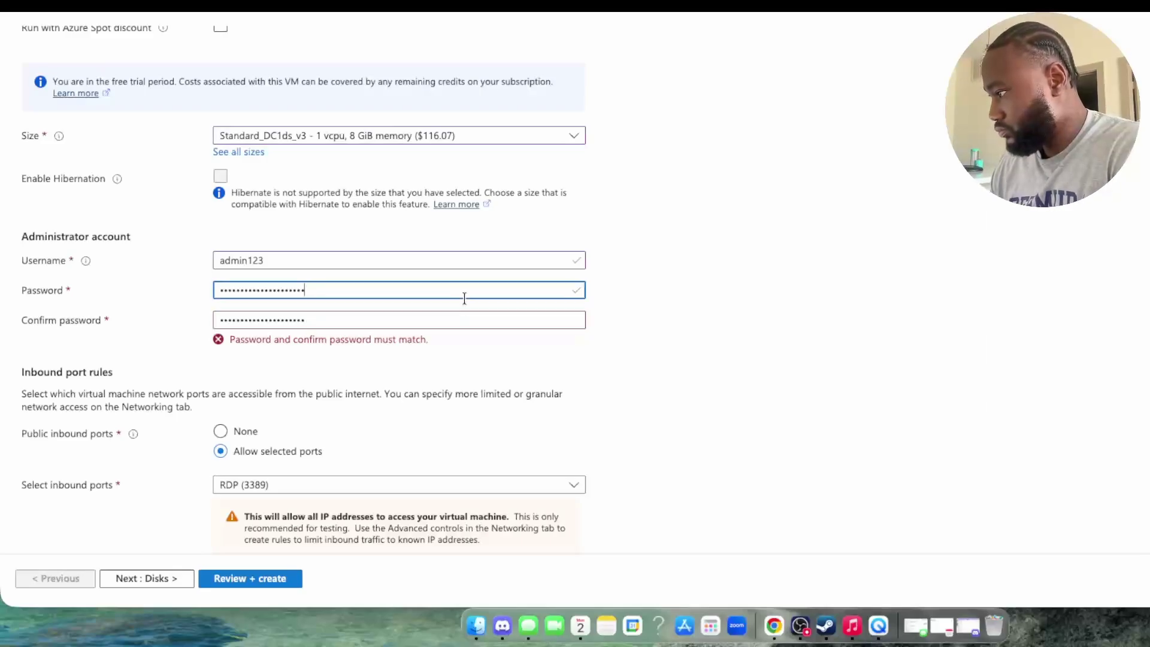
key("super+a")
type("••••••••••••")
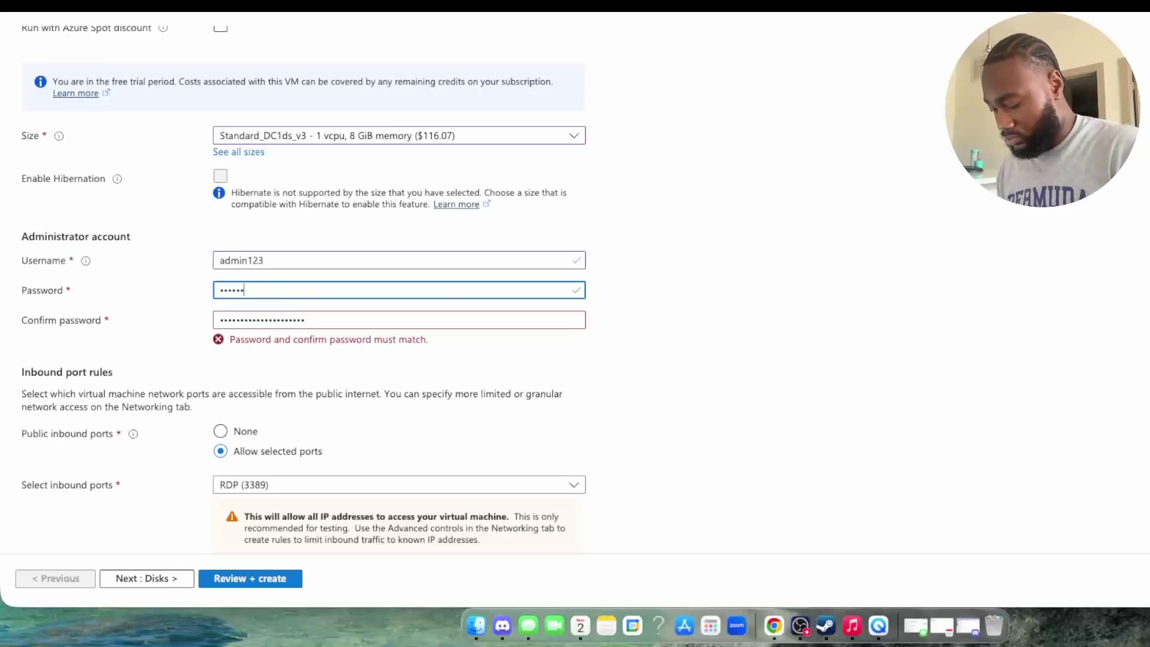
type("••••••••")
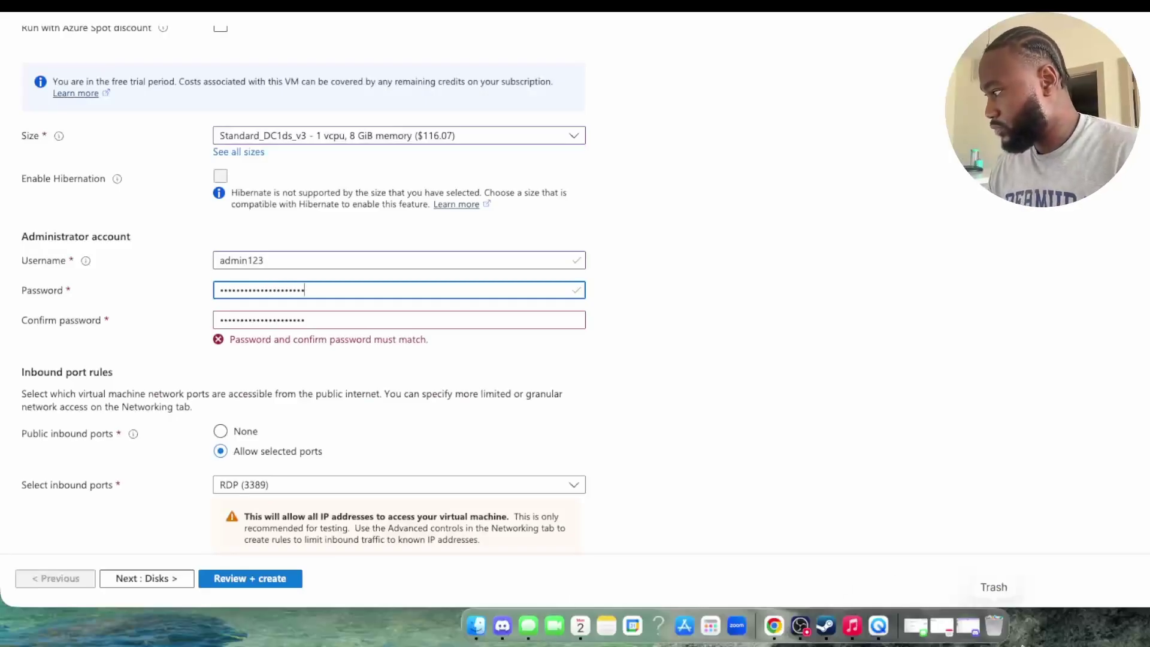
left_click(757, 268)
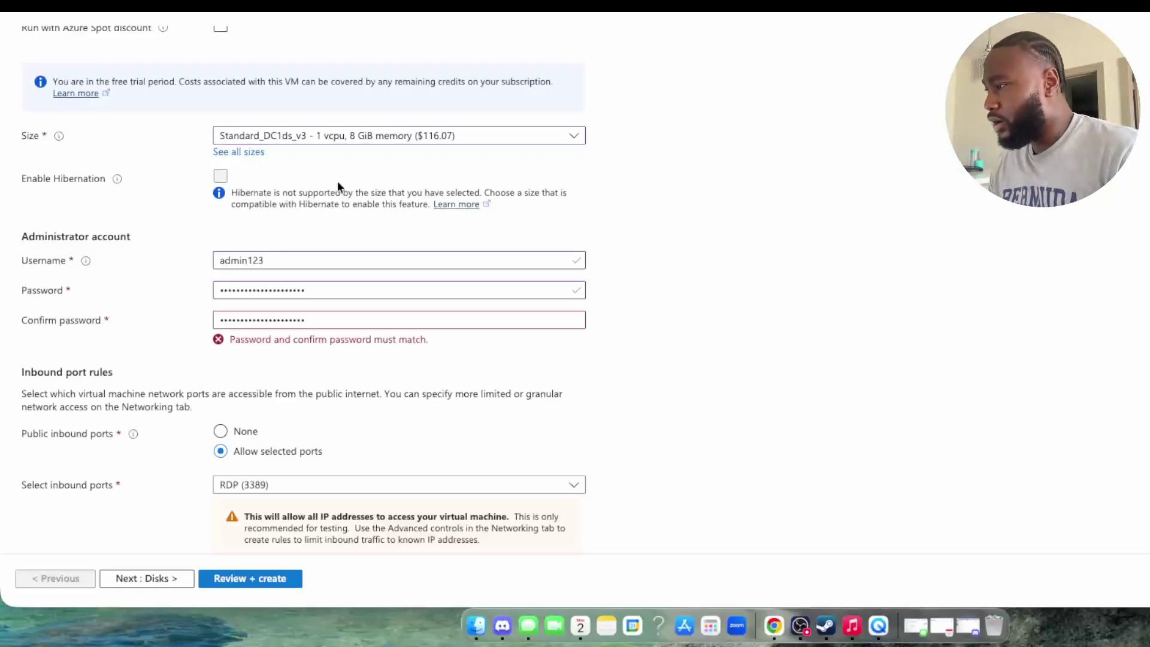
double_click(327, 288)
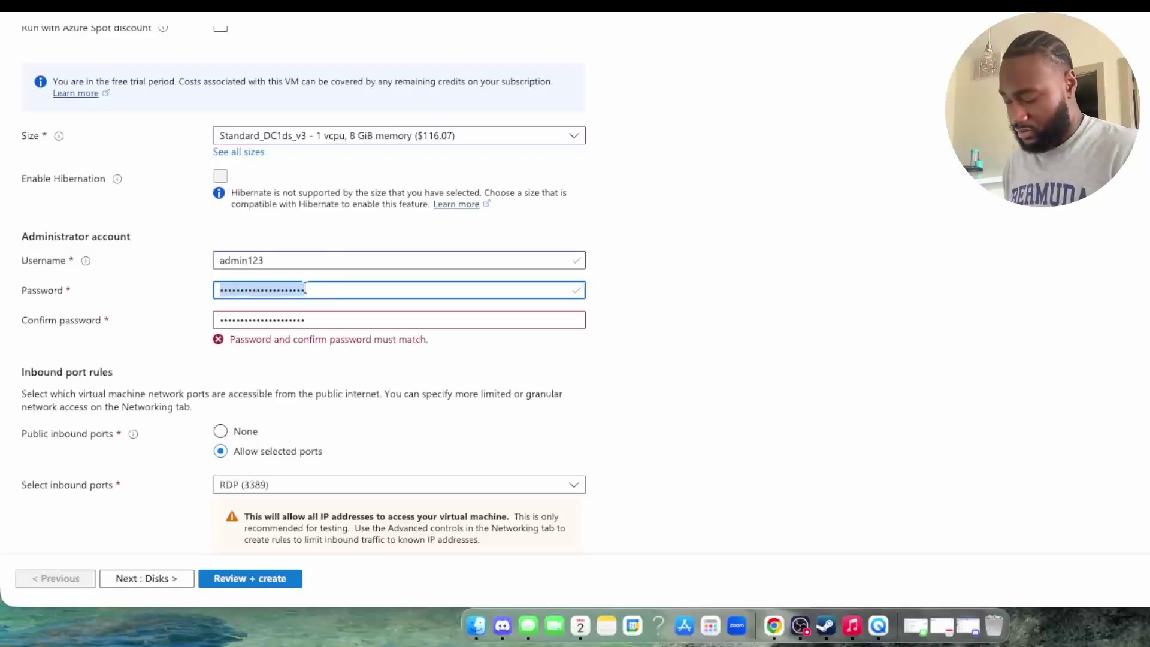
type("••••••••••••")
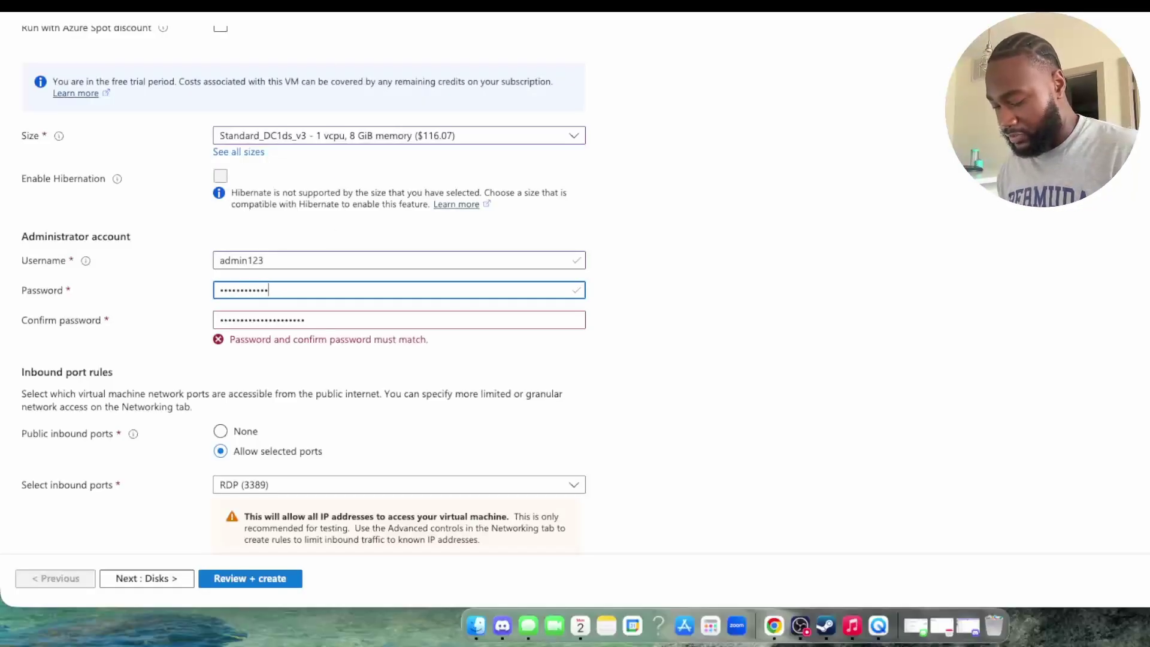
type("••••••••")
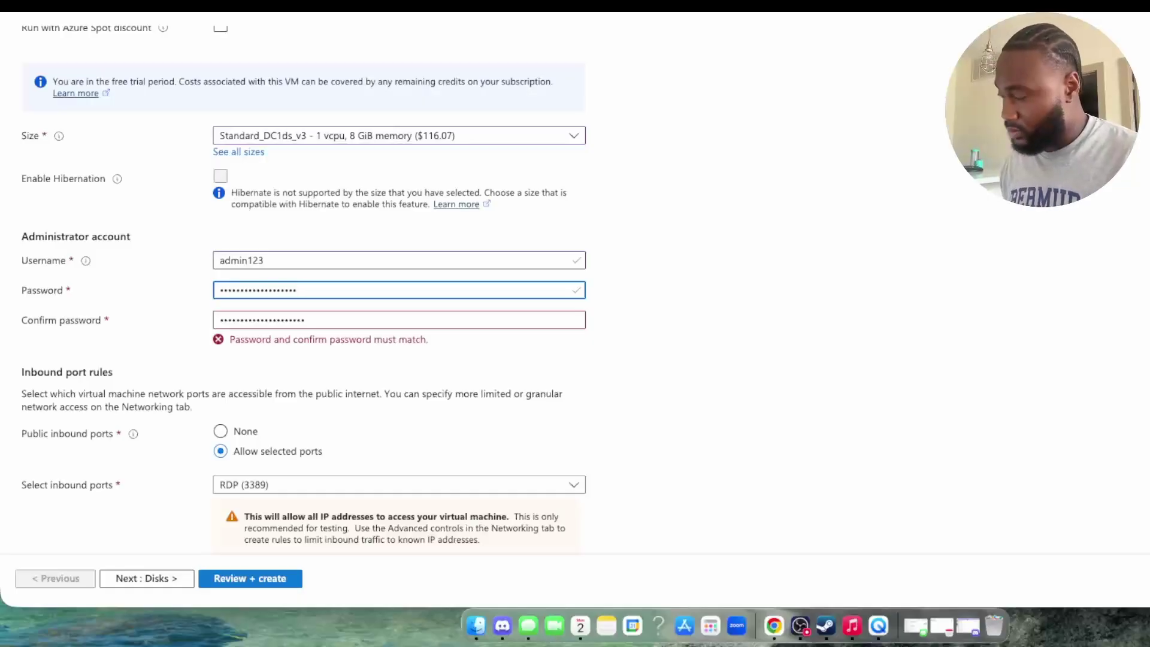
type("•")
left_click(649, 314)
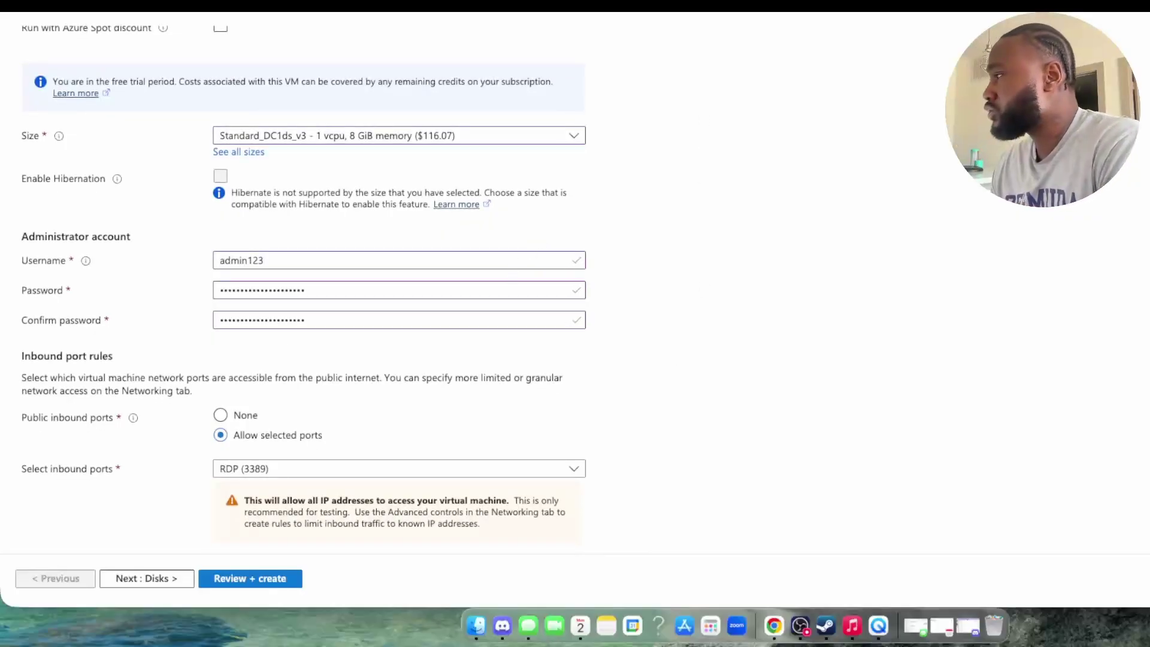
left_click(634, 5)
Step: Read the quickstart's step 7 on validating the VM settings
scroll(700, 514, "down", 3)
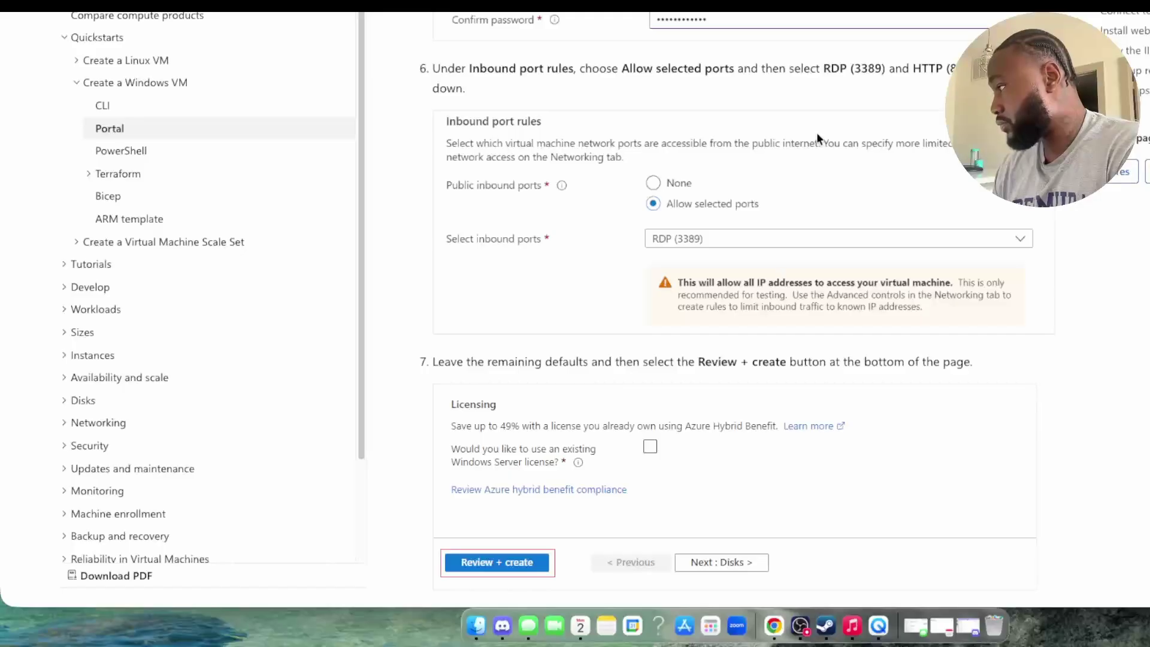
scroll(787, 203, "down", 3)
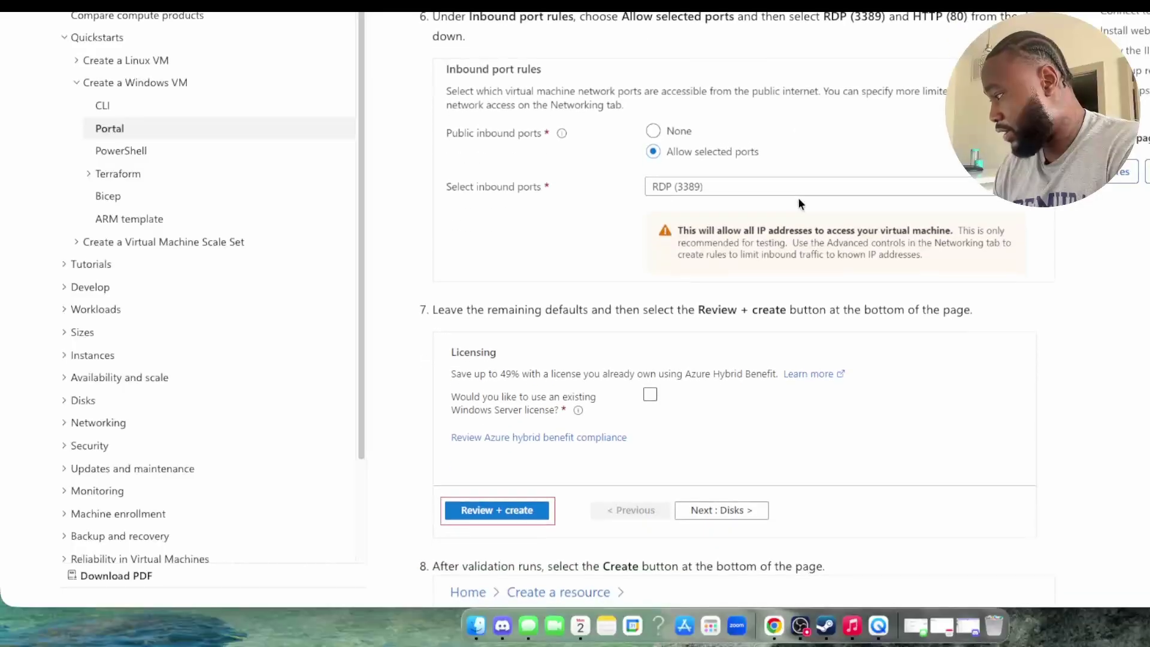
scroll(800, 205, "down", 4)
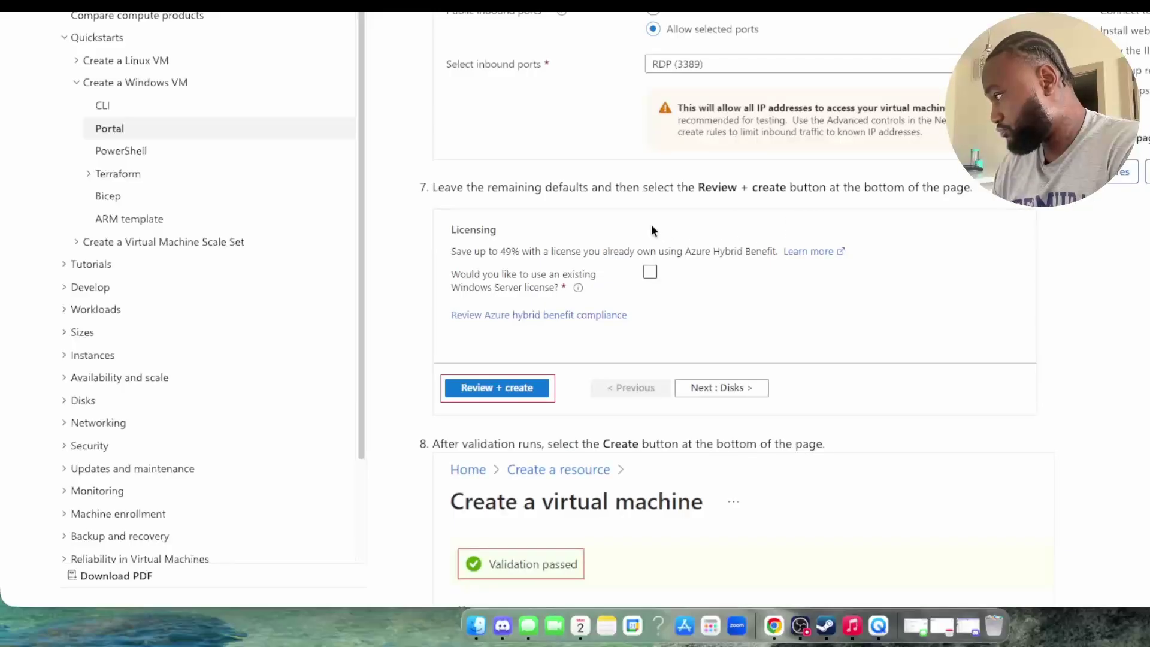
scroll(649, 223, "down", 4)
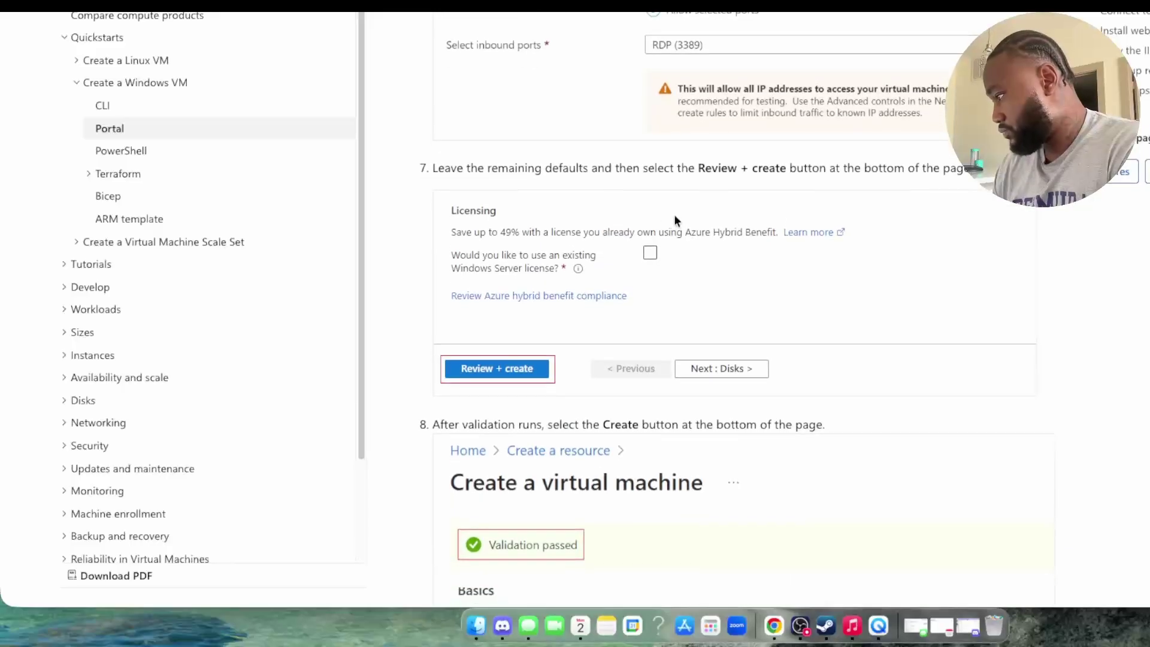
scroll(667, 217, "down", 12)
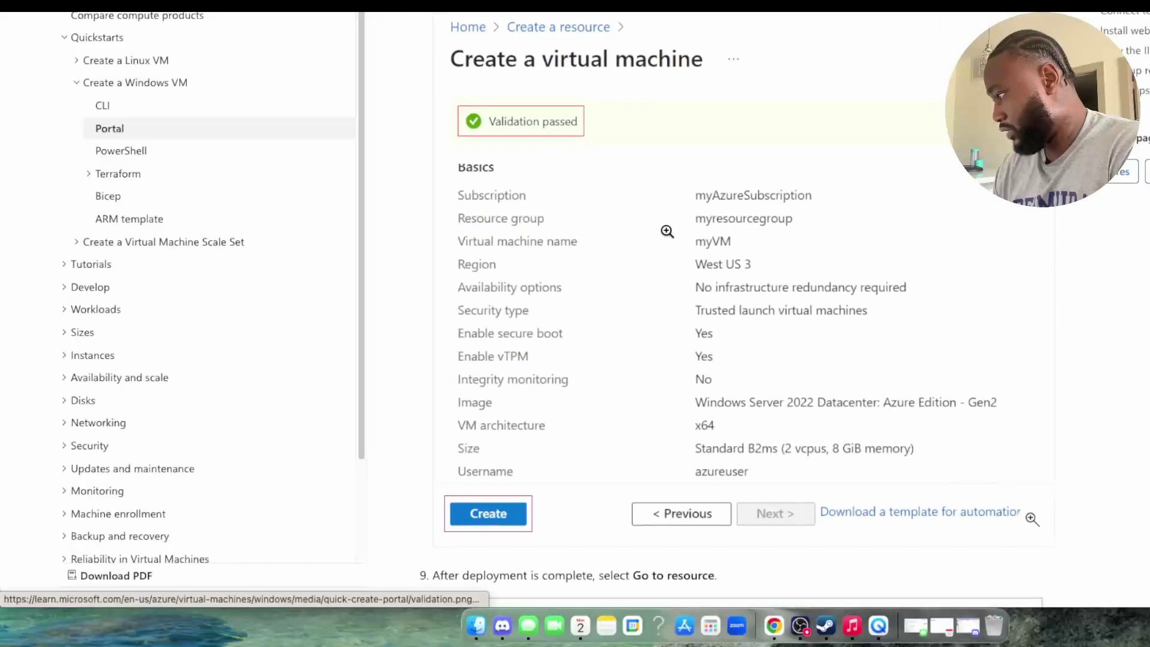
scroll(689, 240, "up", 20)
scroll(685, 279, "down", 6)
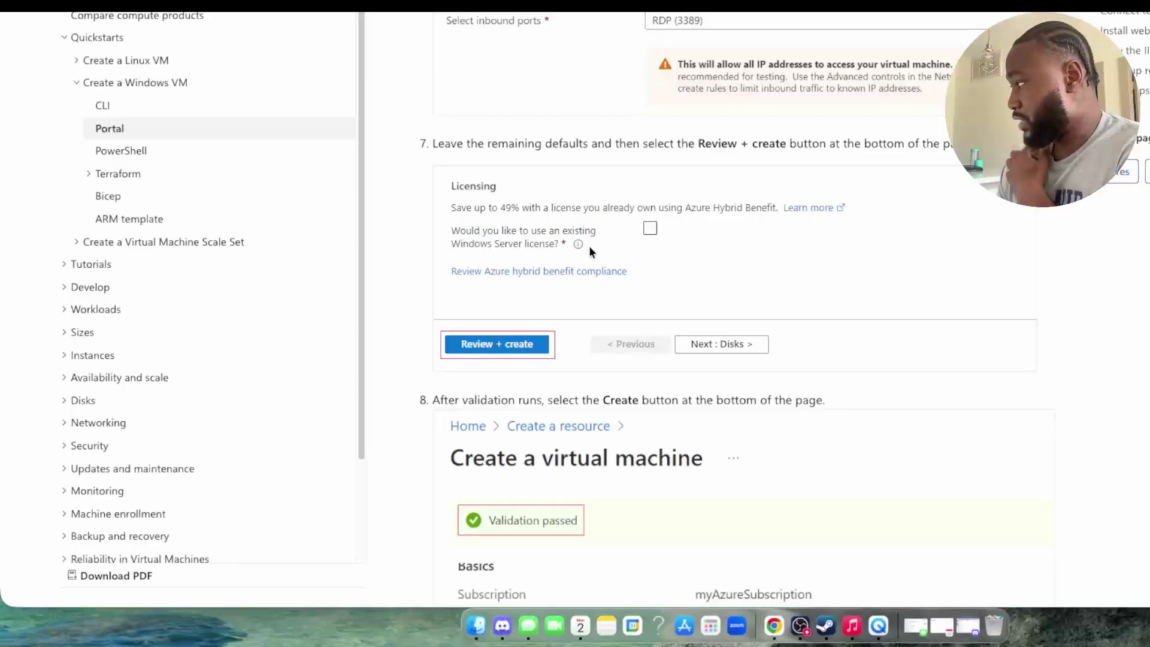
Step: Read the Create and deployment steps, then return to the Azure VM creation form
scroll(677, 223, "down", 5)
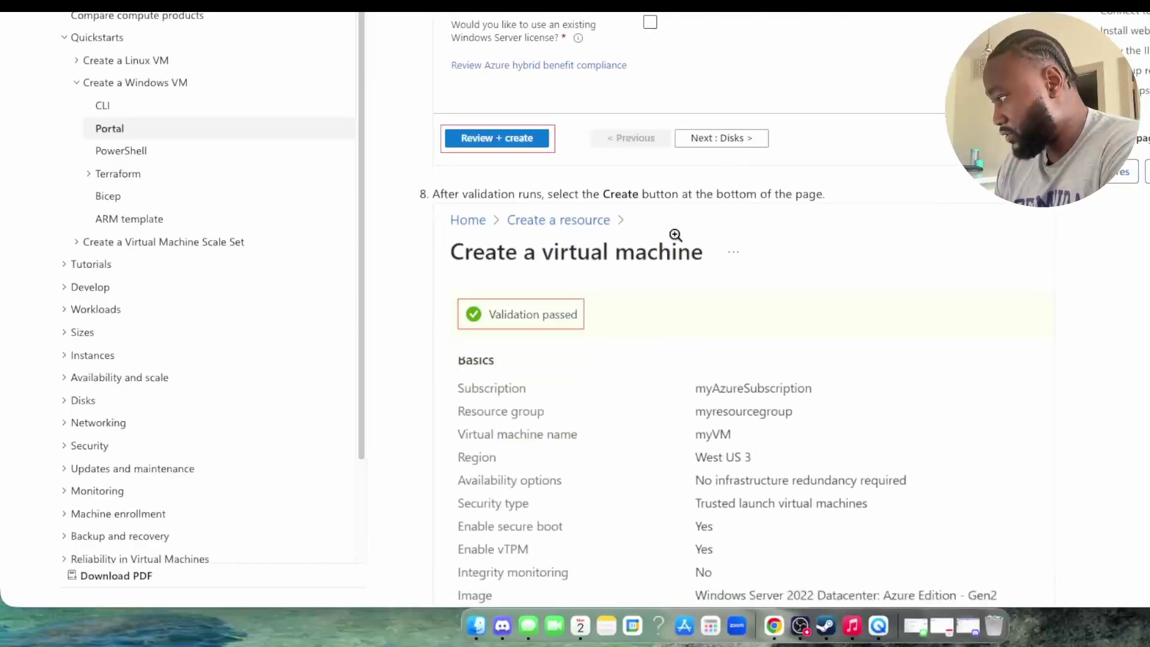
scroll(674, 234, "down", 1)
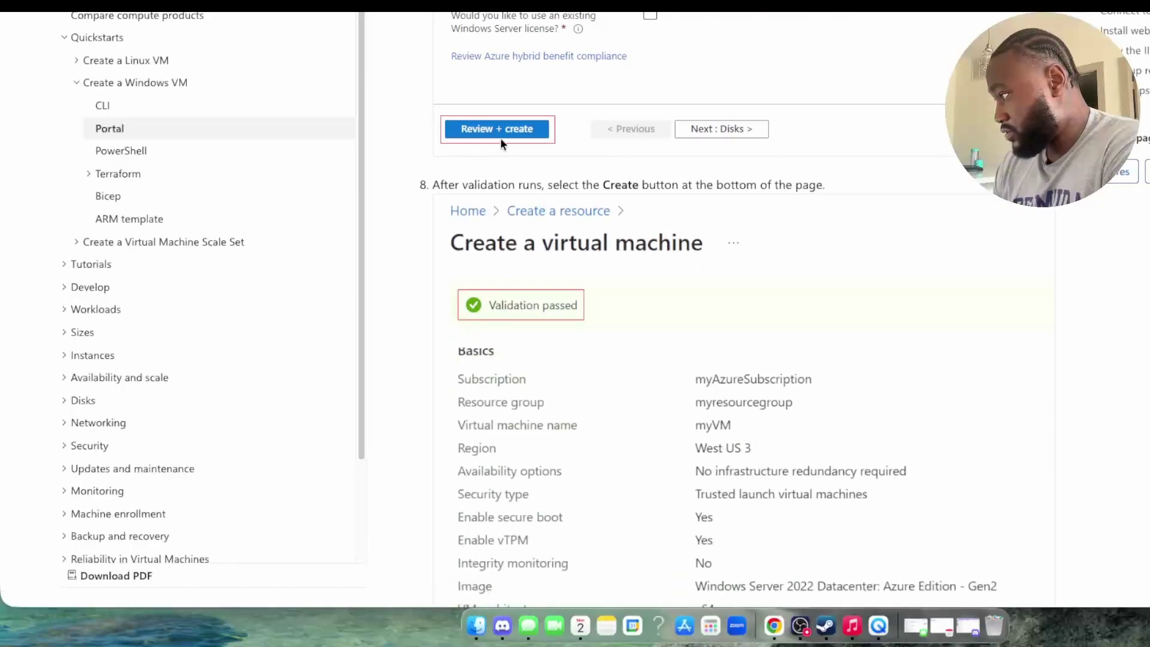
scroll(626, 273, "down", 3)
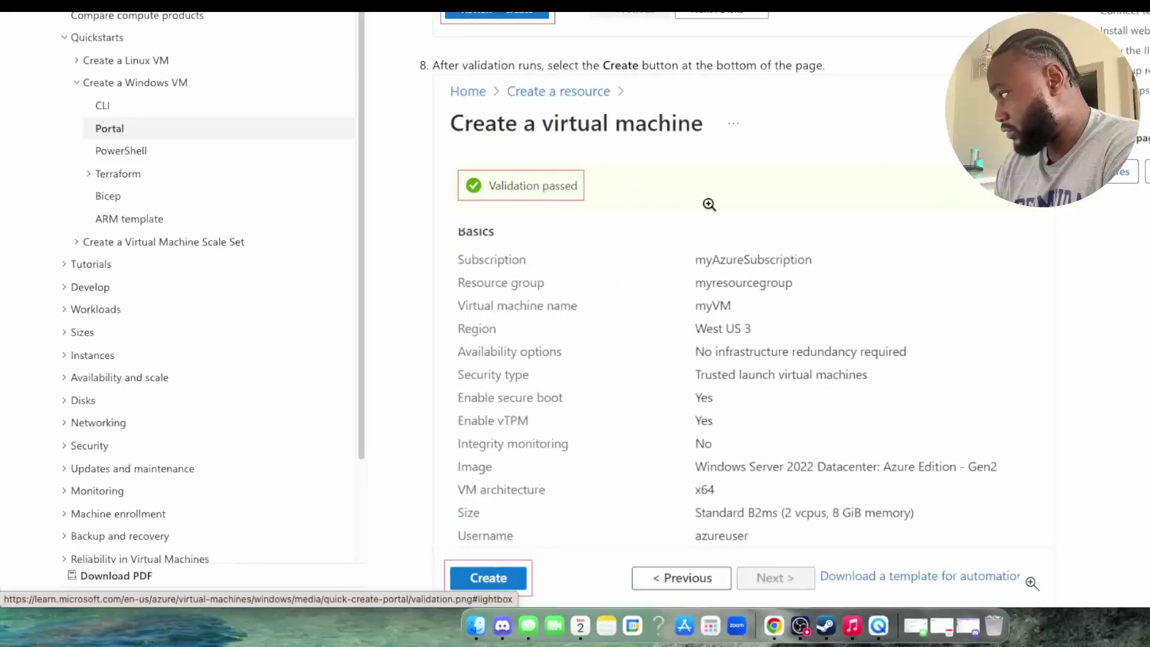
scroll(713, 203, "down", 1)
scroll(685, 233, "down", 10)
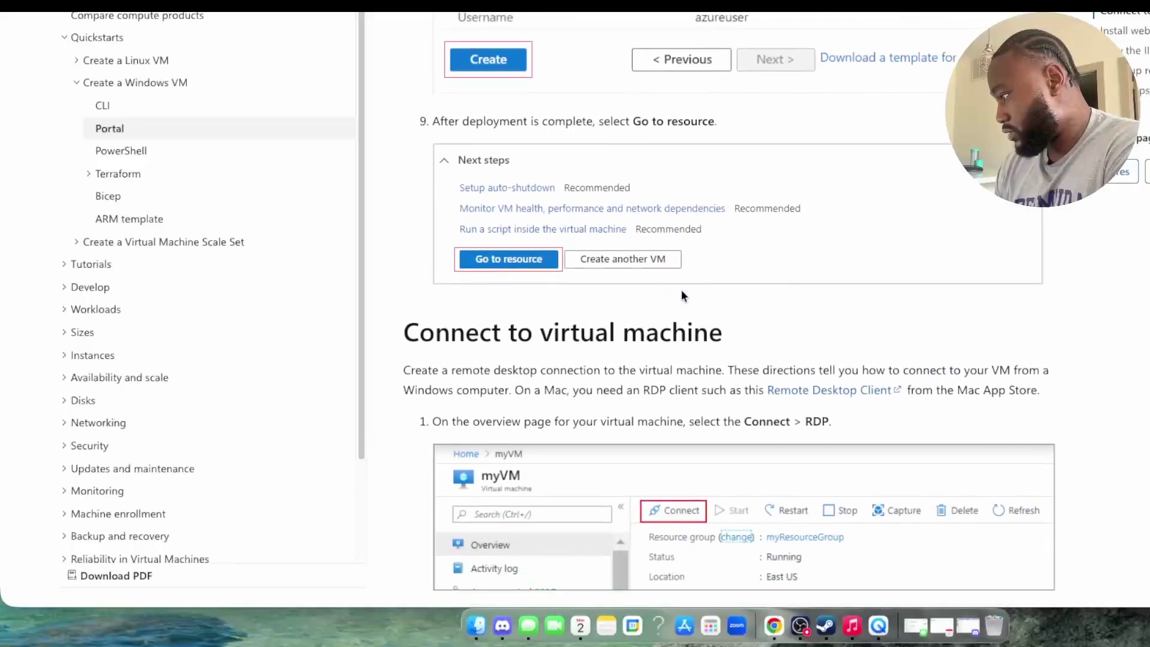
scroll(681, 289, "down", 6)
scroll(682, 283, "up", 15)
key("ctrl+Tab")
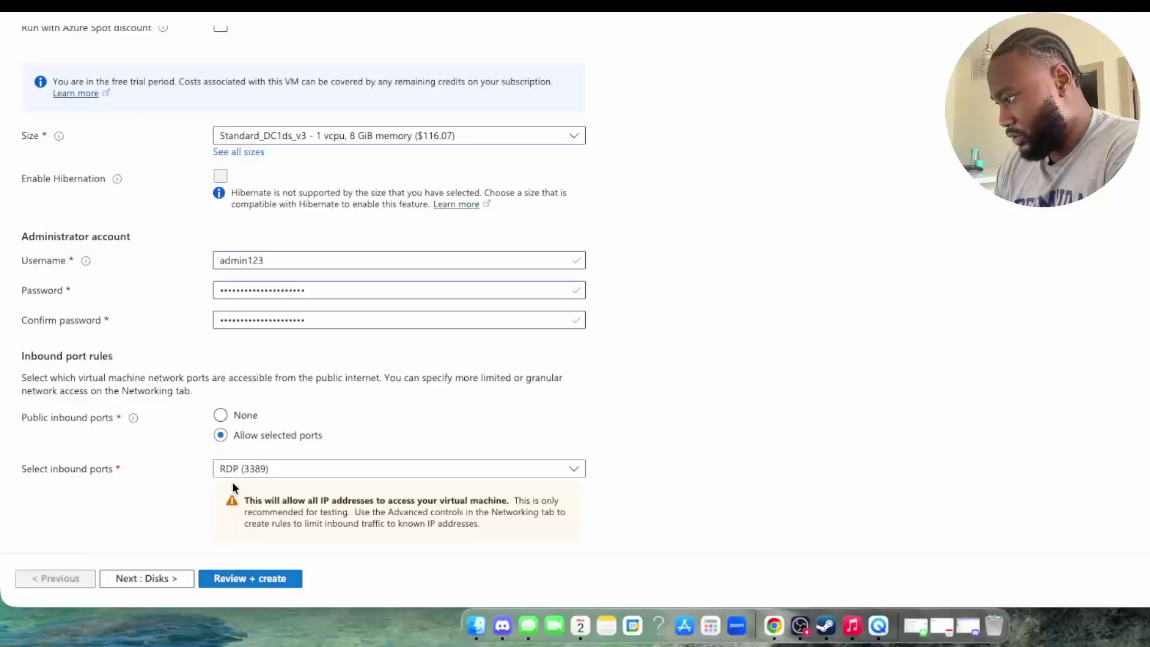
Step: Run Review + create on myVM and scroll the summary showing Validation passed
left_click(243, 579)
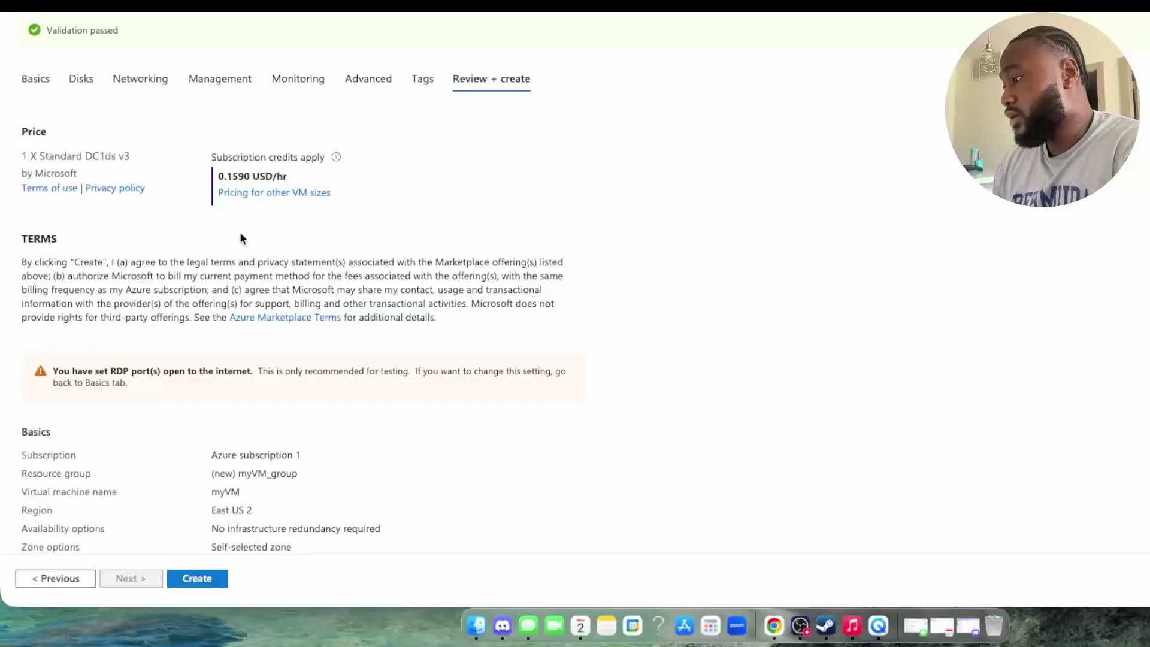
scroll(243, 234, "down", 6)
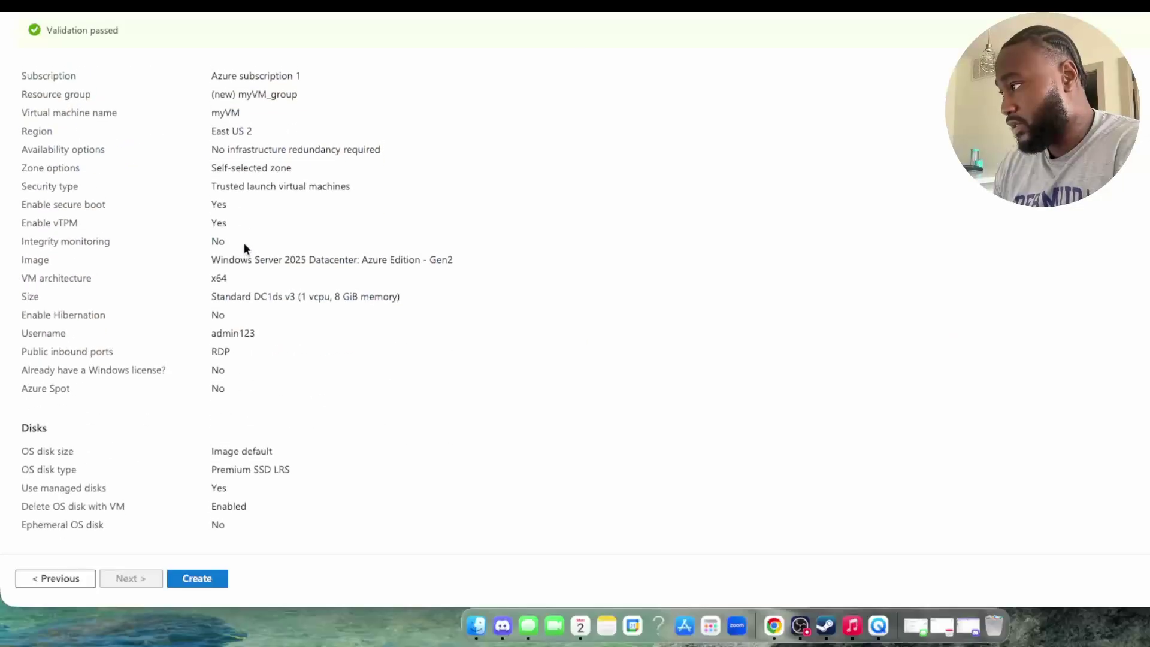
scroll(243, 234, "up", 1)
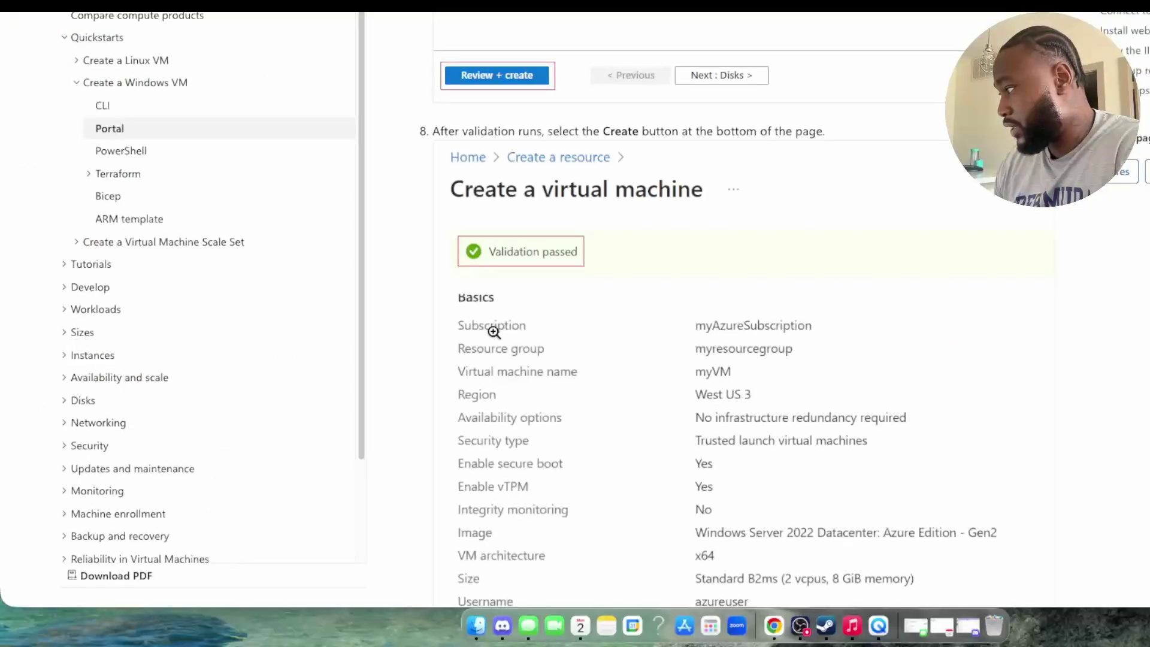
scroll(494, 331, "down", 4)
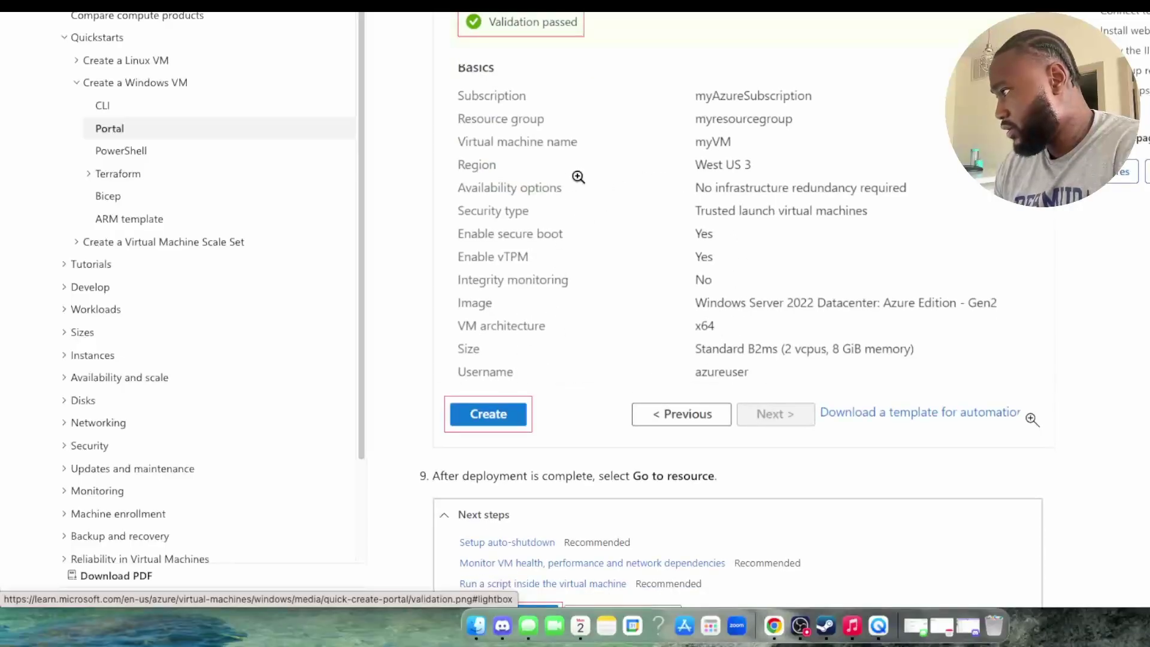
Step: Scroll the quickstart ahead to the Connect to virtual machine section
scroll(689, 177, "down", 1)
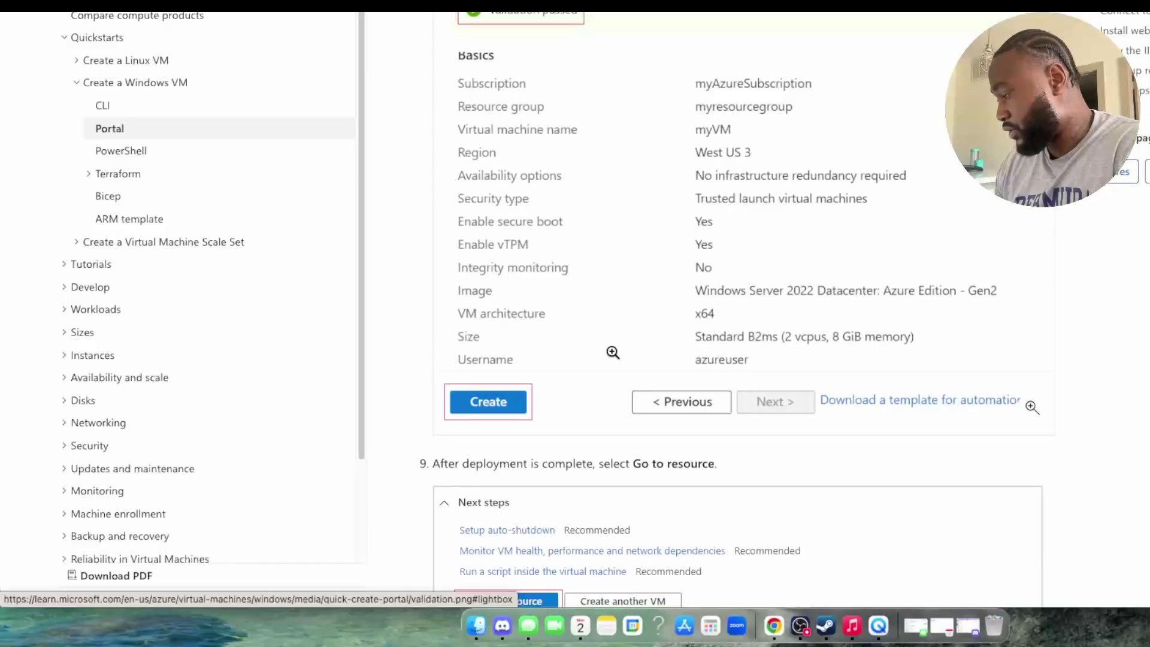
scroll(612, 341, "down", 5)
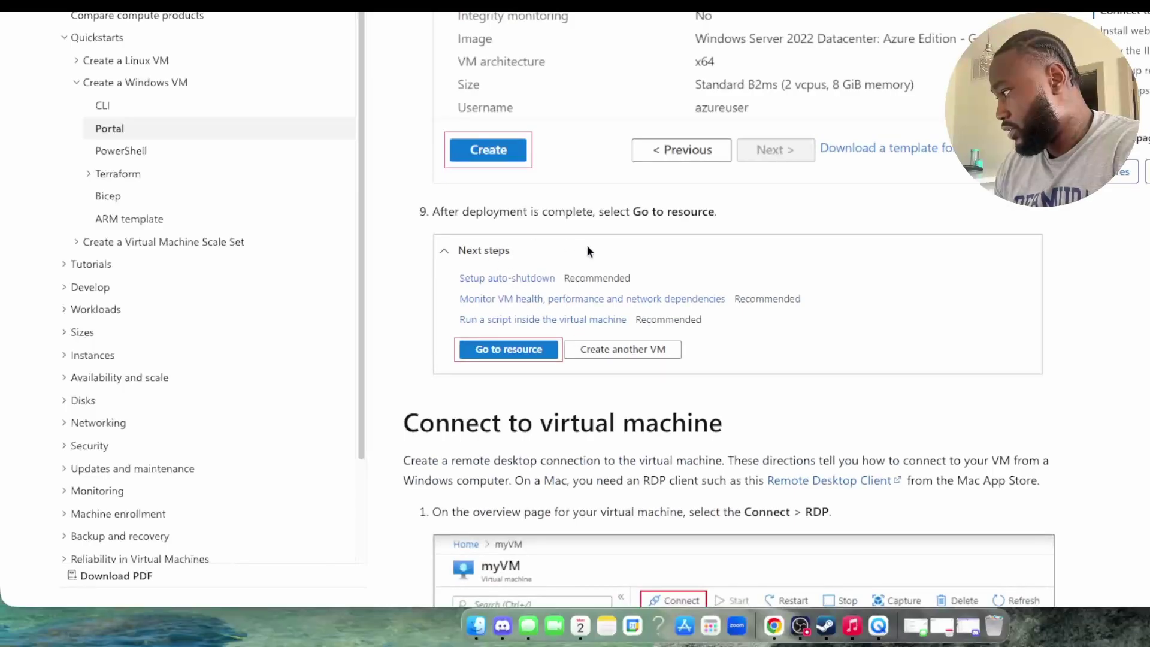
scroll(639, 265, "down", 2)
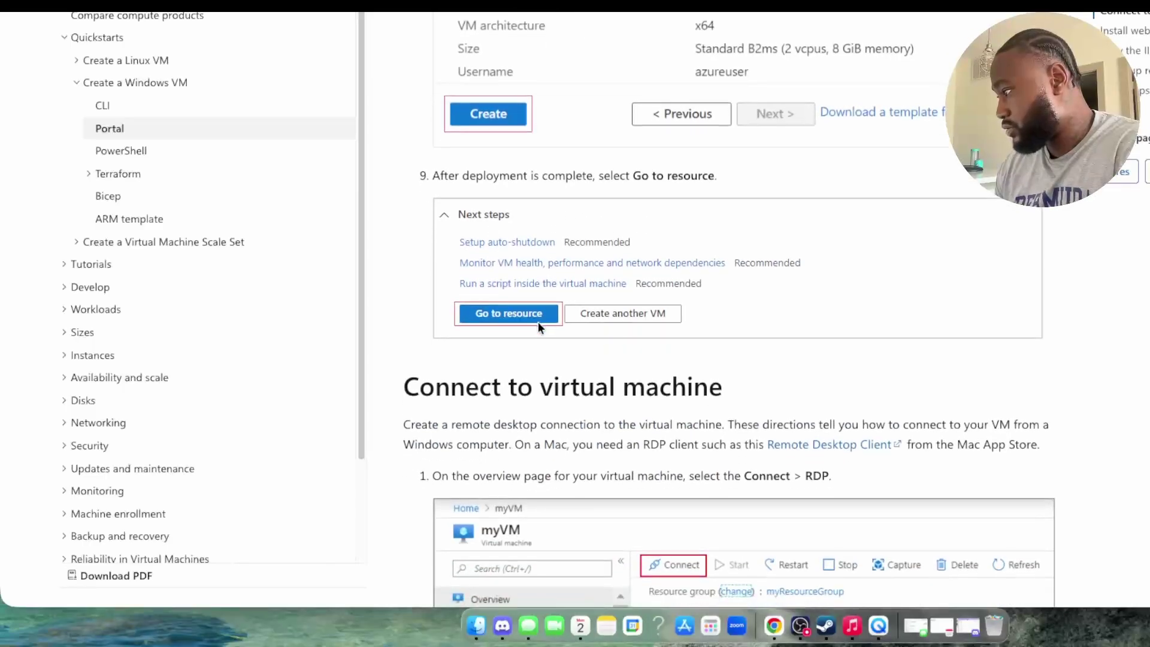
scroll(575, 329, "down", 3)
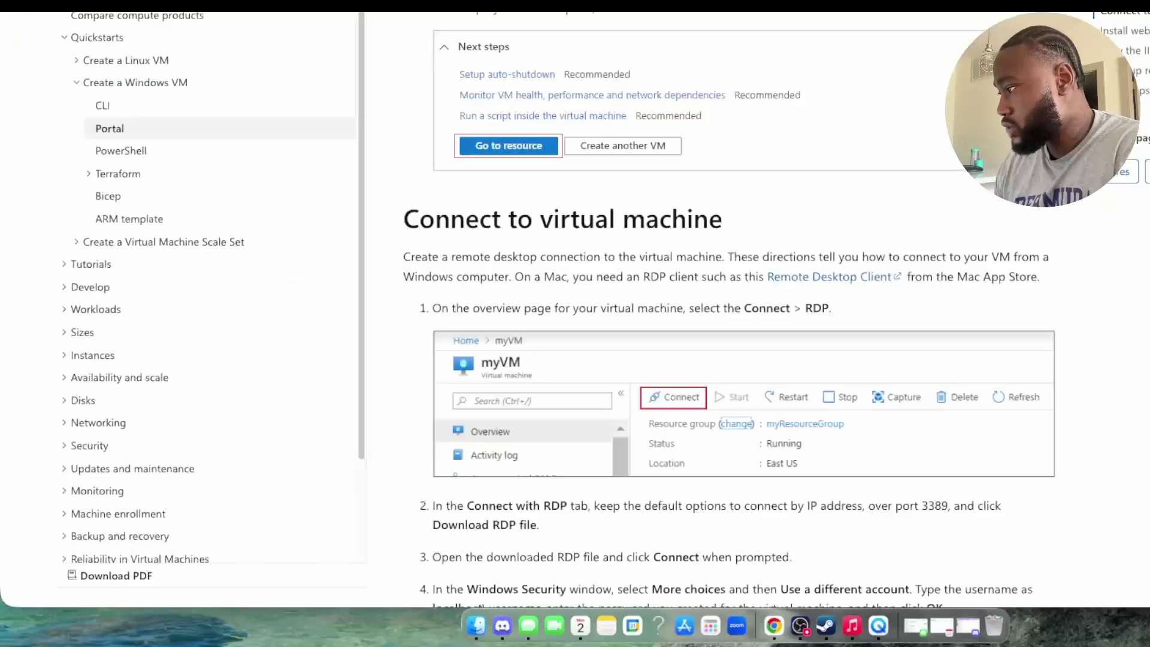
scroll(547, 426, "down", 6)
scroll(547, 426, "up", 15)
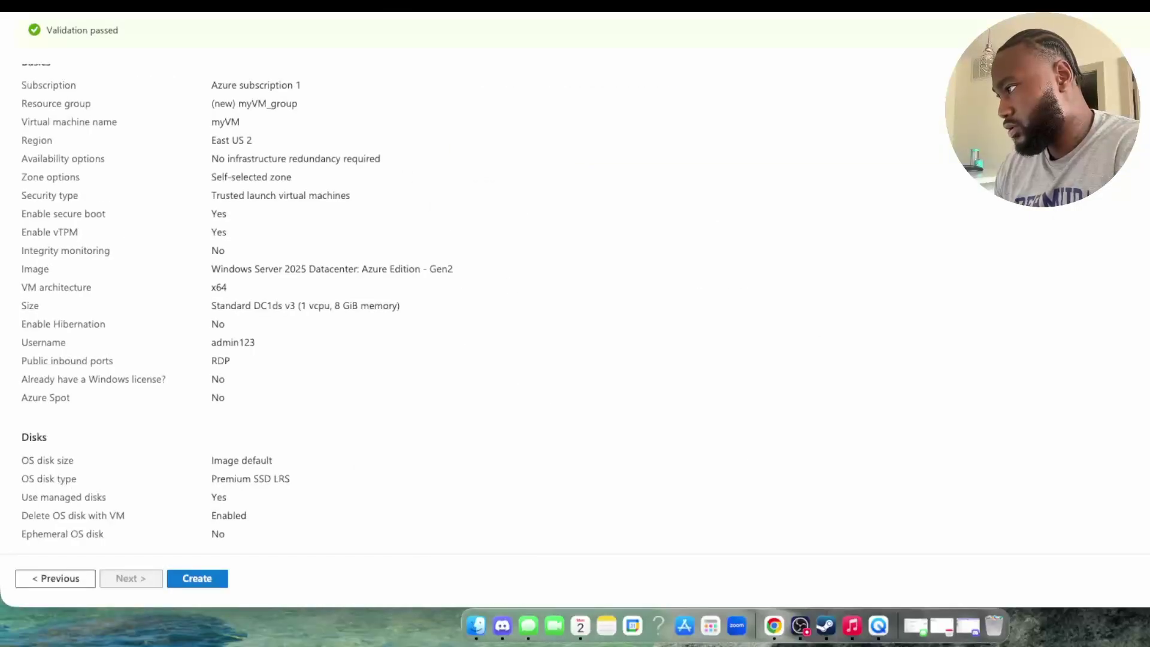
Step: Scroll through the validated myVM summary and submit it with Create
scroll(388, 304, "down", 6)
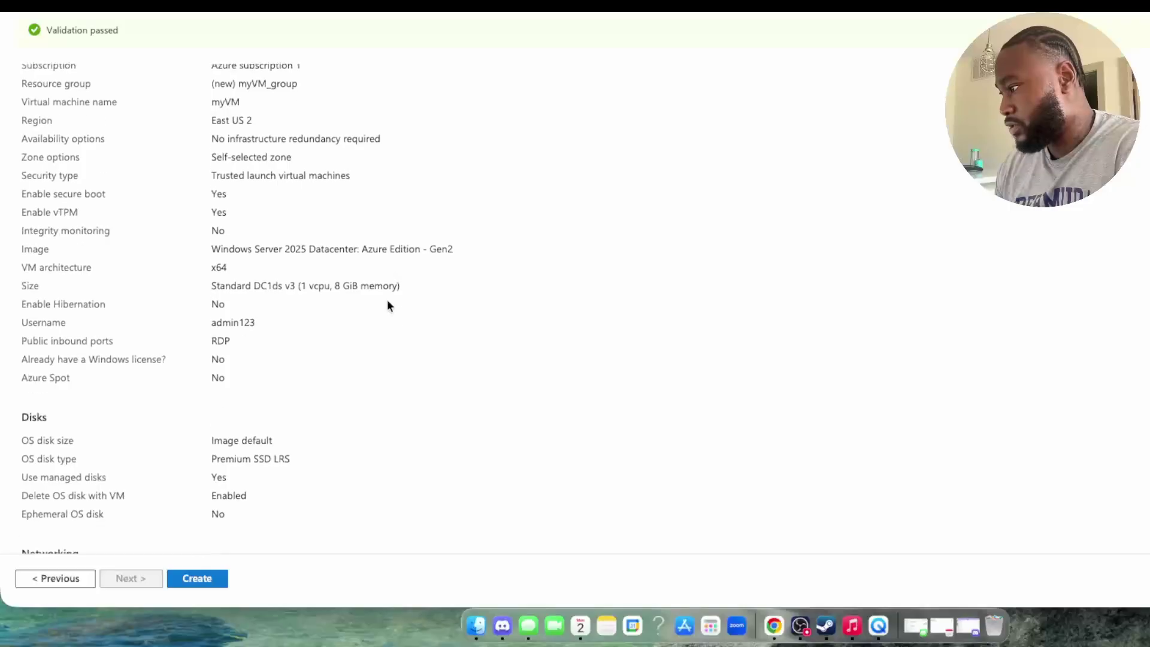
scroll(387, 304, "down", 5)
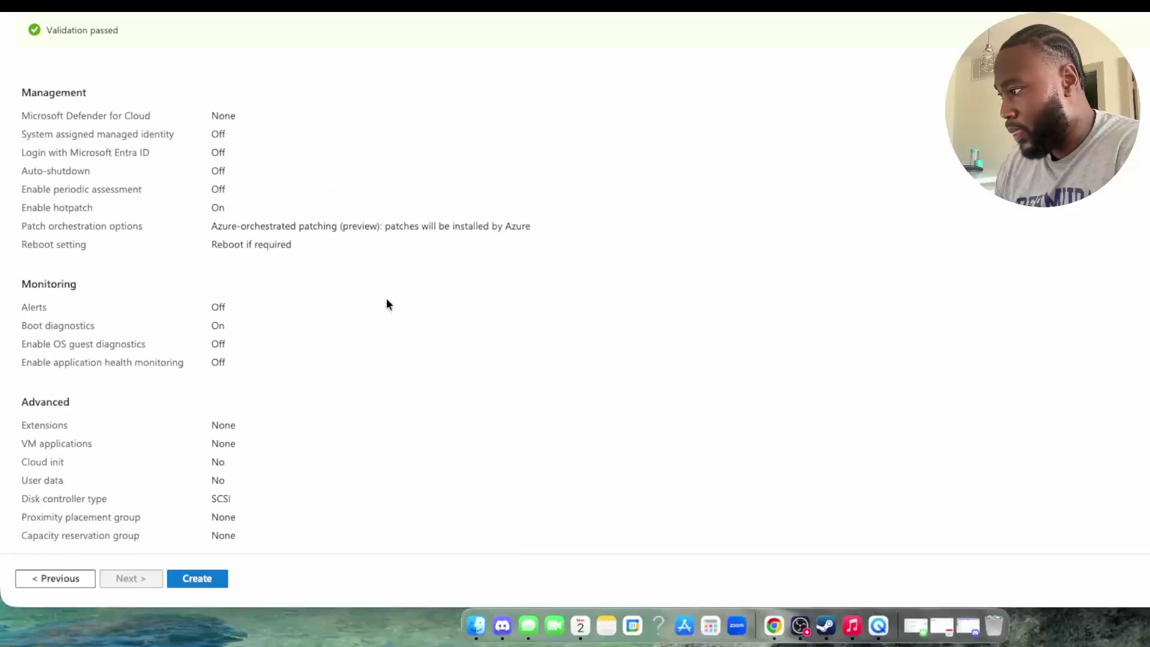
scroll(388, 301, "up", 2)
scroll(387, 299, "down", 2)
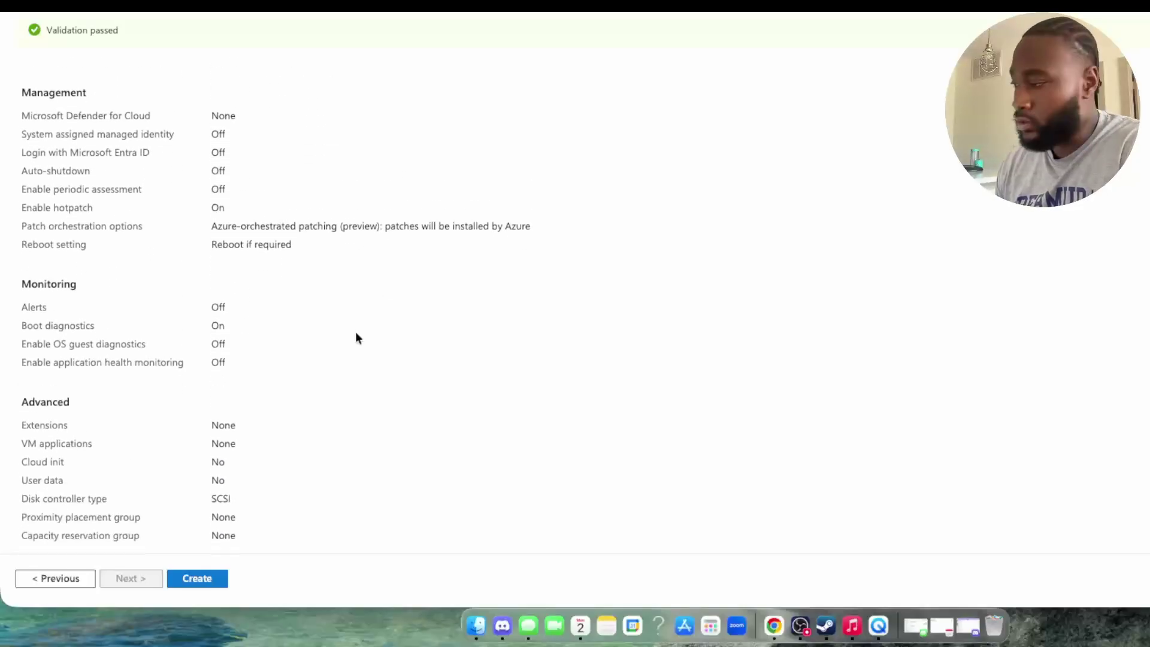
left_click(188, 578)
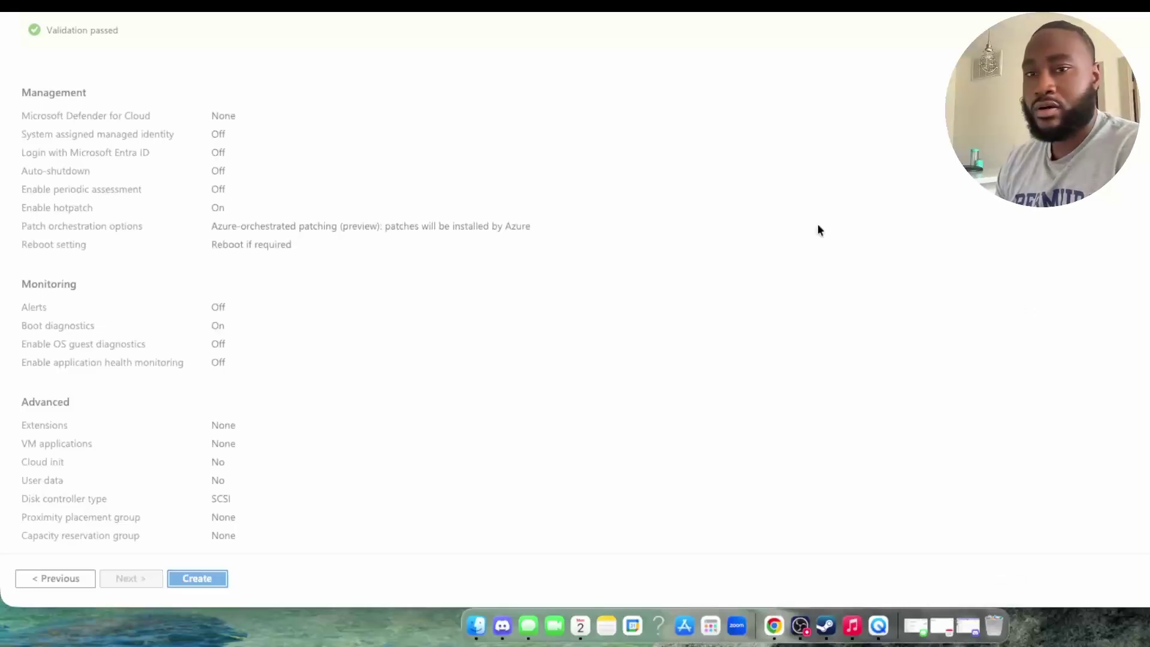
Step: Reposition the browser window across the desktop
left_click_drag(1018, 3, 298, 3)
left_click_drag(441, 3, 962, 3)
left_click_drag(868, 3, 1117, 3)
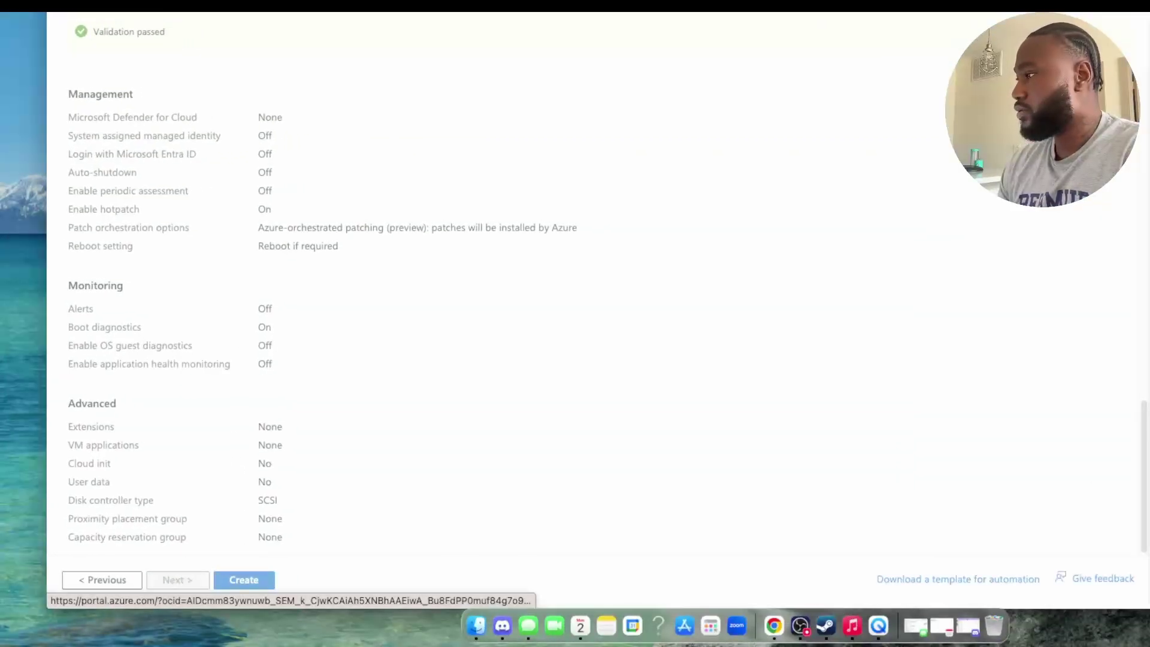
Step: Watch myVM's deployment notifications, then switch back to the Windows VM quickstart docs
left_click_drag(898, 3, 226, 21)
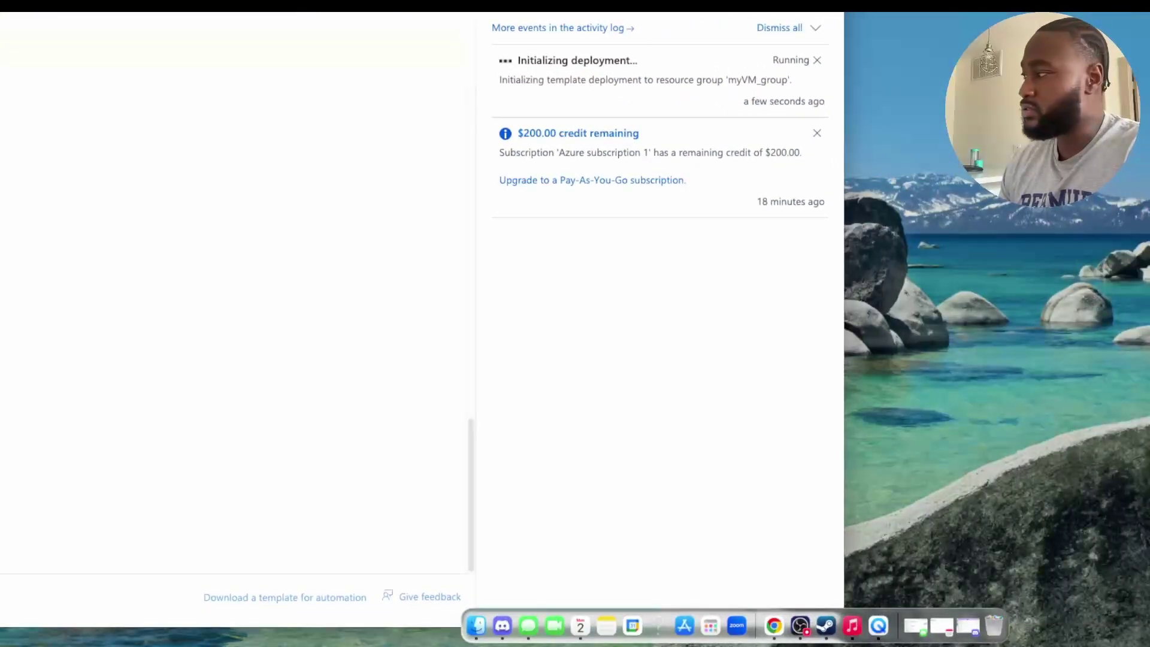
left_click_drag(226, 21, 810, 35)
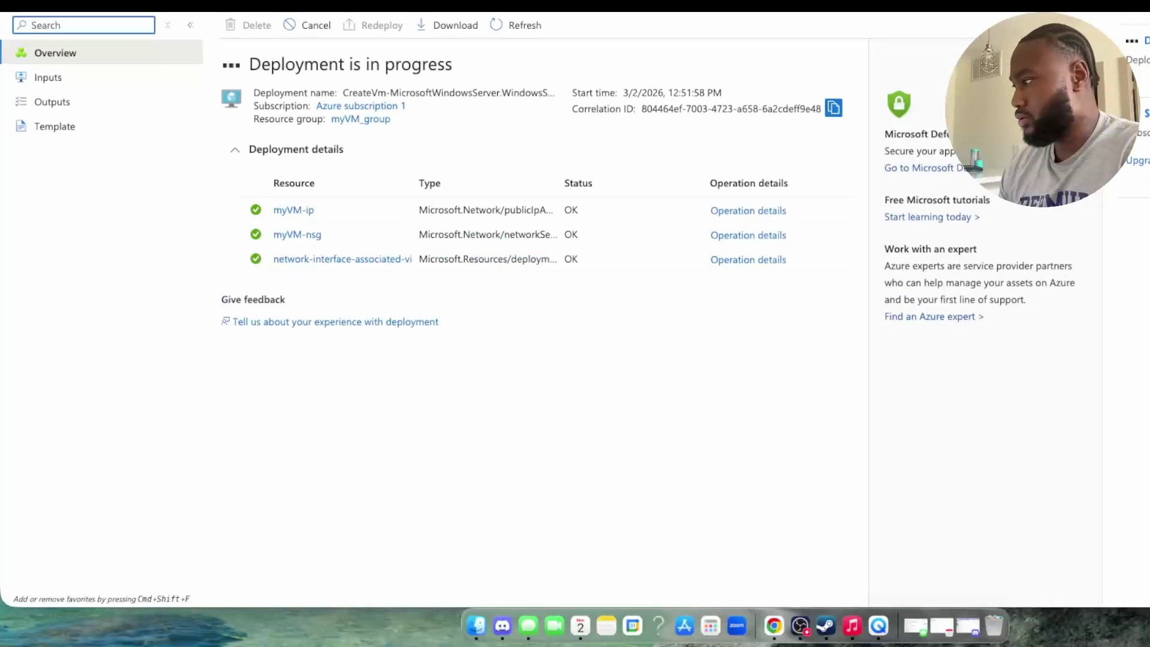
key("super+Tab")
scroll(562, 196, "up", 5)
Step: Scroll to the Connect to virtual machine steps, then return to the deployment progress page
scroll(562, 197, "down", 5)
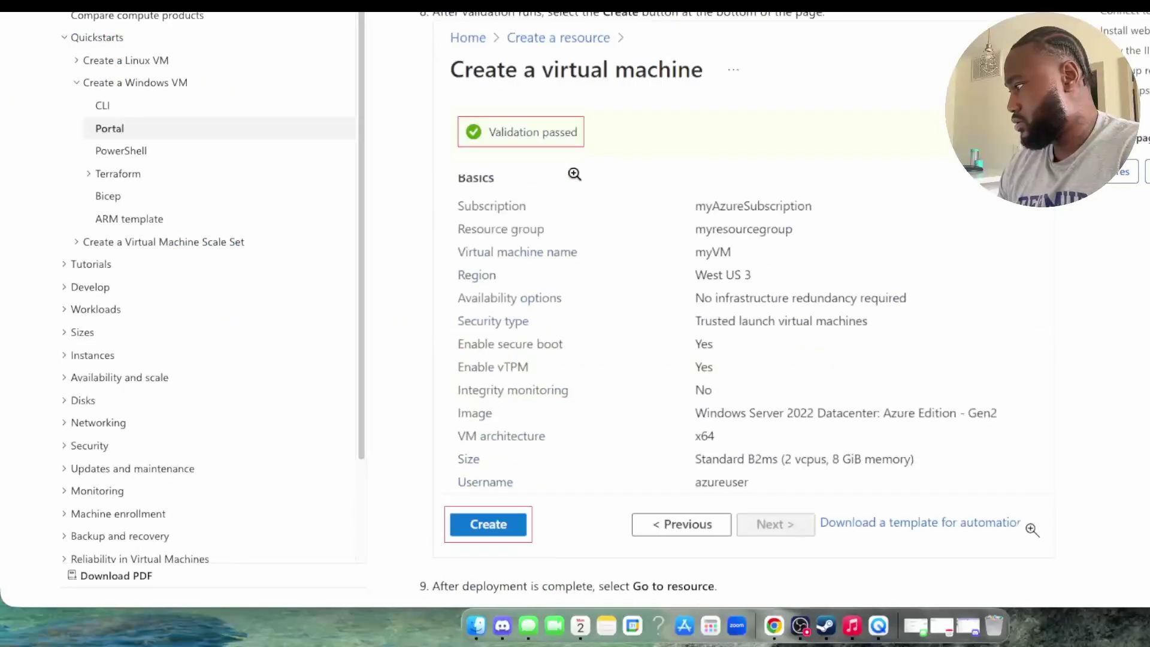
scroll(569, 179, "down", 7)
scroll(575, 167, "down", 6)
scroll(576, 165, "up", 3)
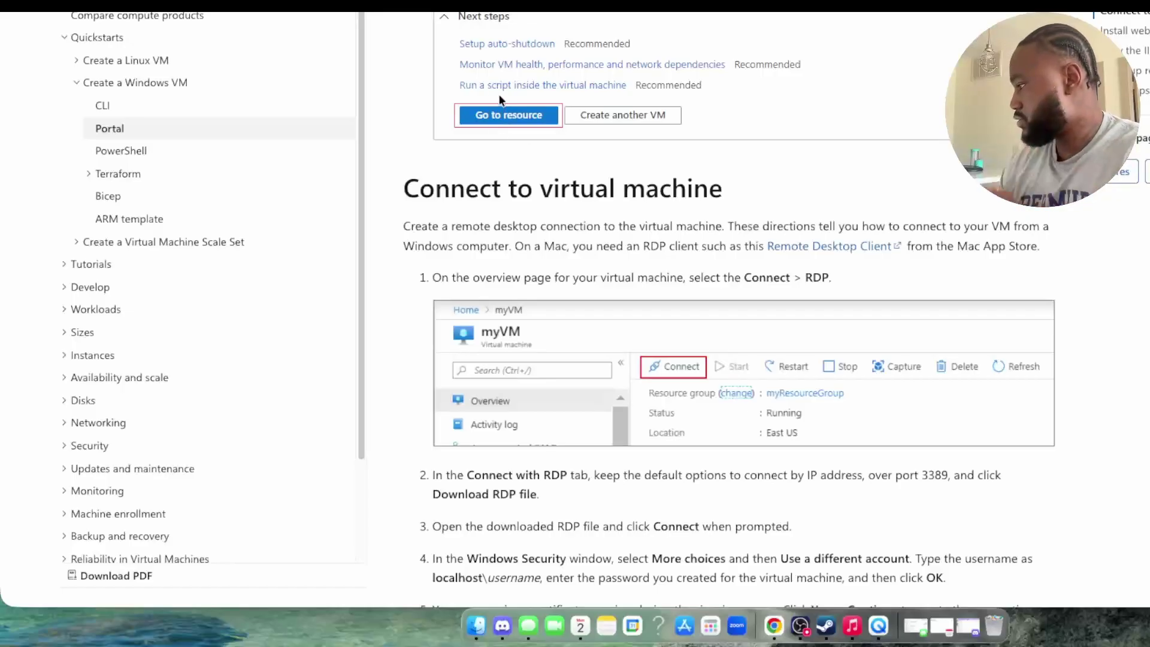
key("ctrl+Tab")
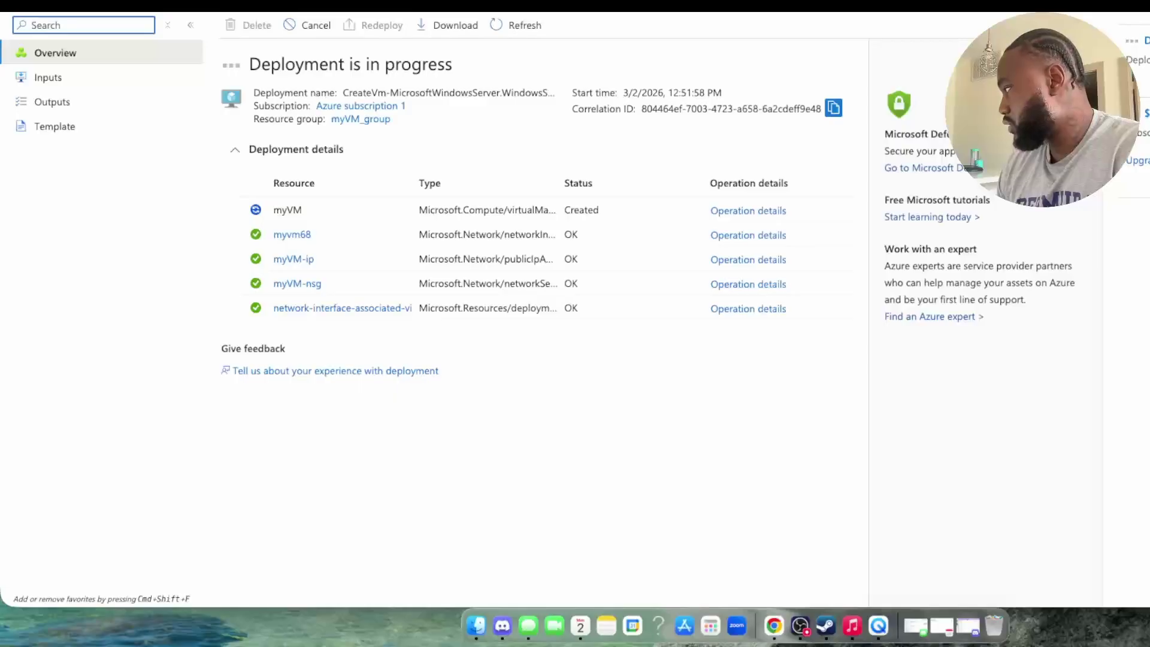
Step: Open myVM from the Virtual machines list, reload the list and reopen myVM's overview
left_click(608, 85)
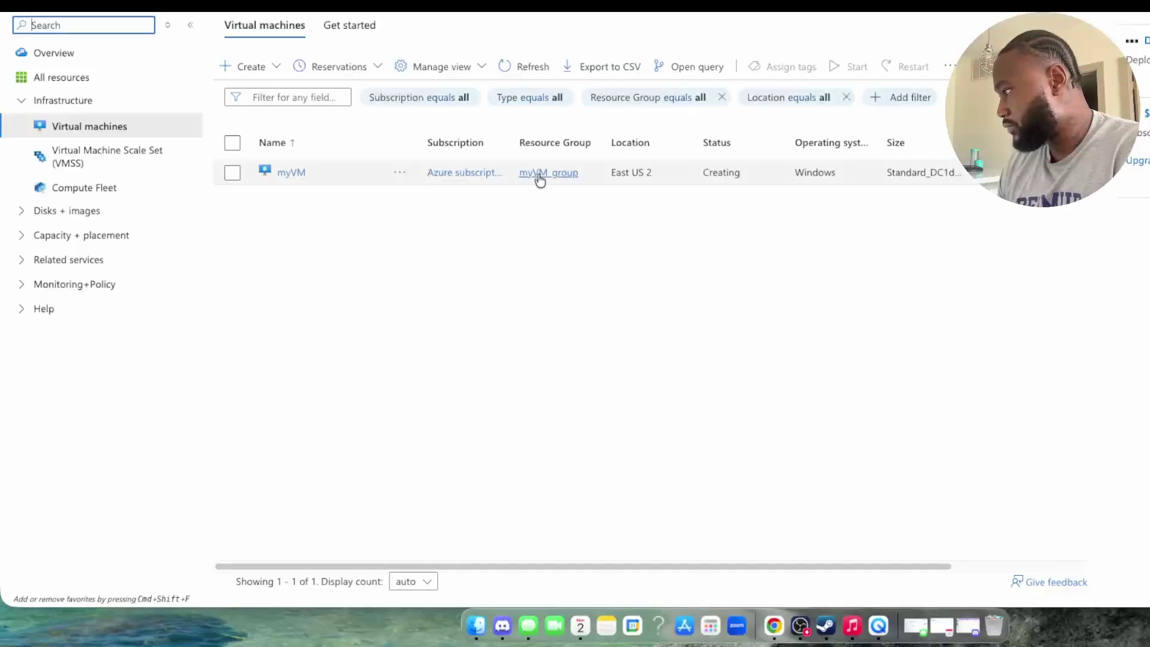
left_click(304, 172)
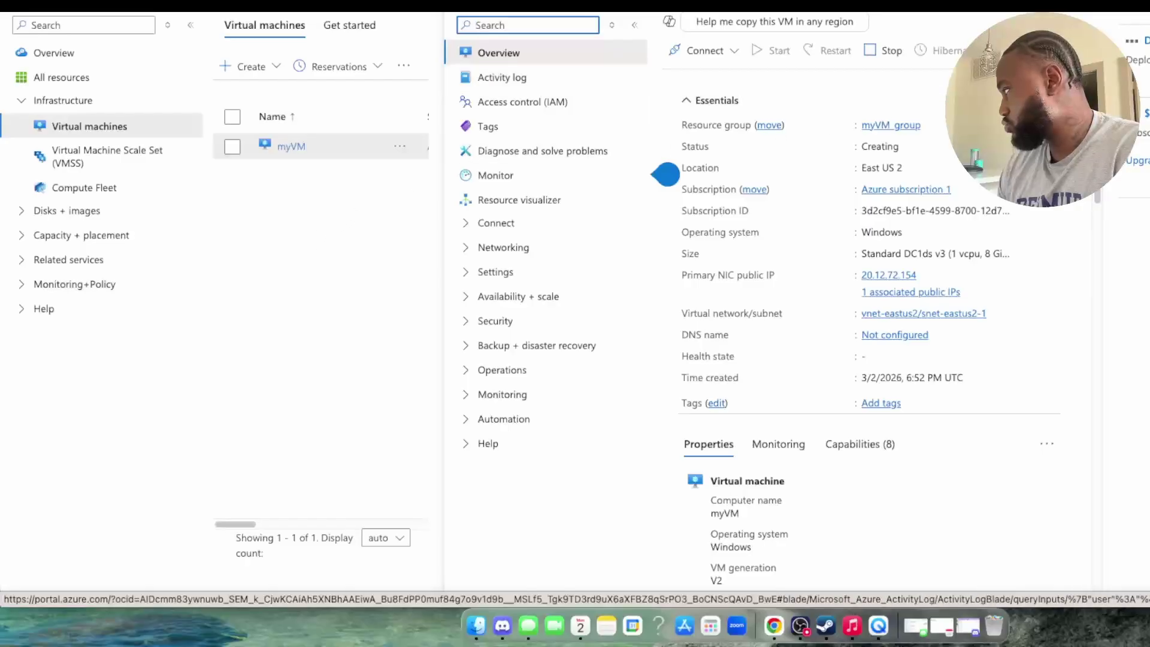
key("super+bracketleft")
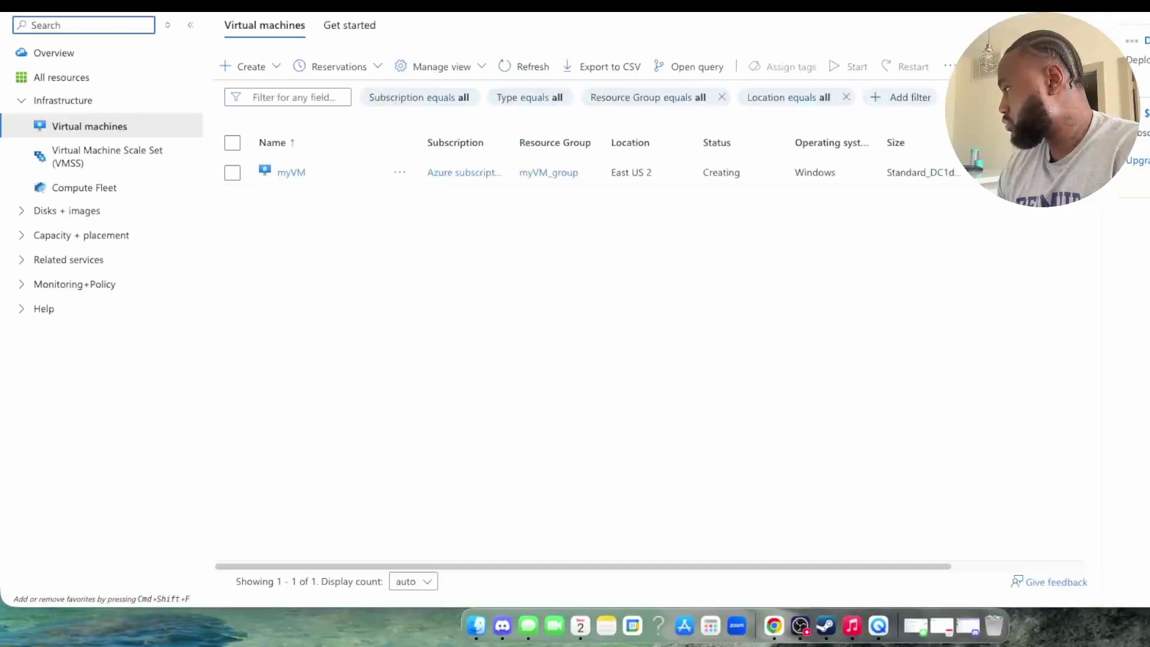
key("super+r")
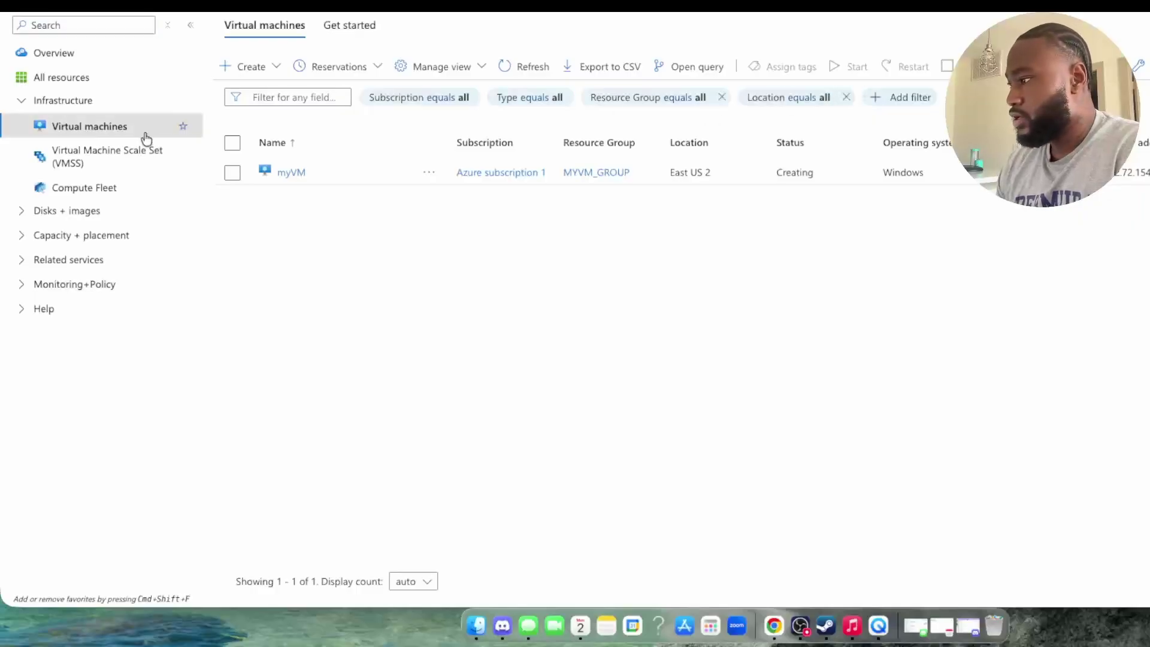
left_click(292, 172)
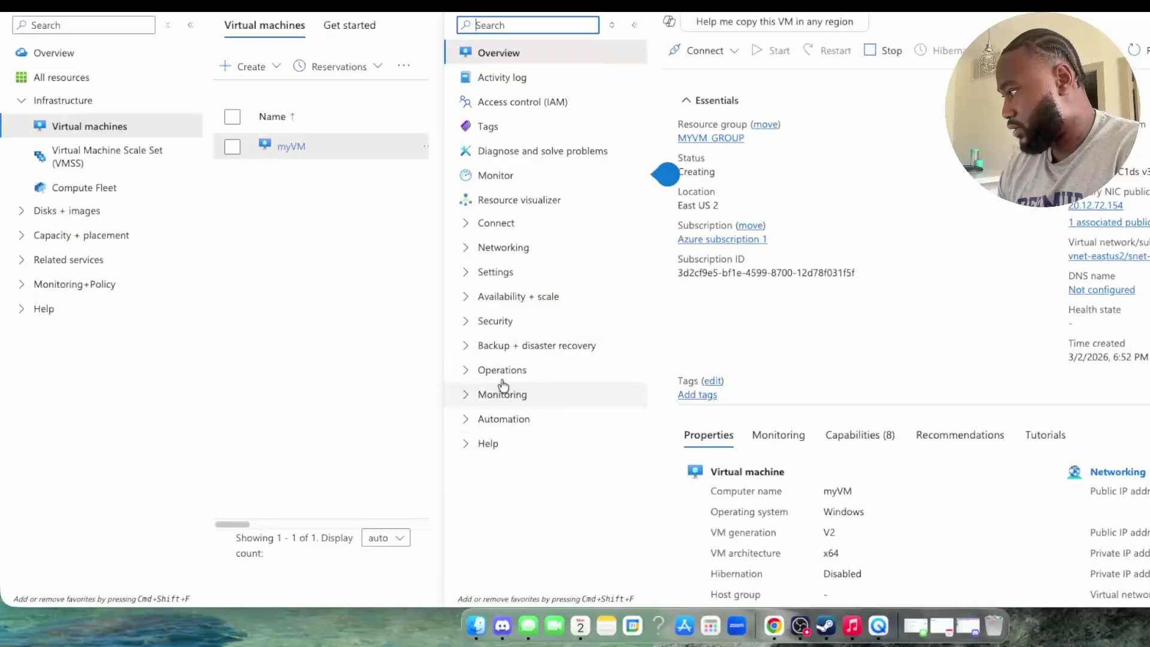
Step: Check myVM's Boot diagnostics and Resource health under Help, then close the VM pane
left_click(496, 448)
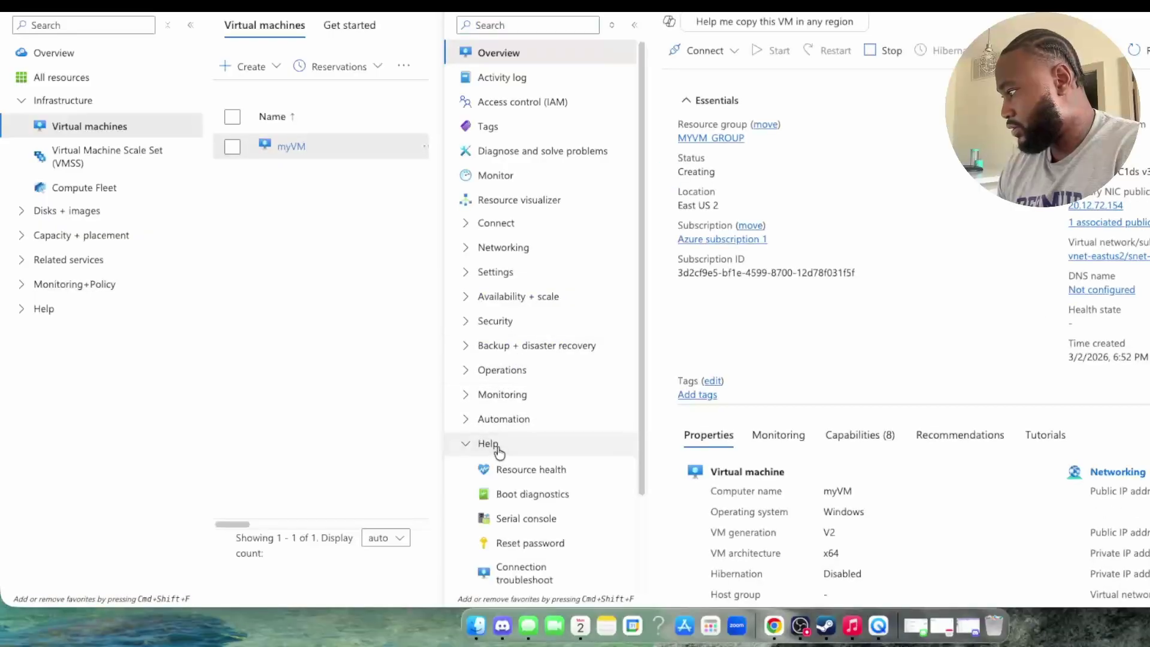
left_click(514, 494)
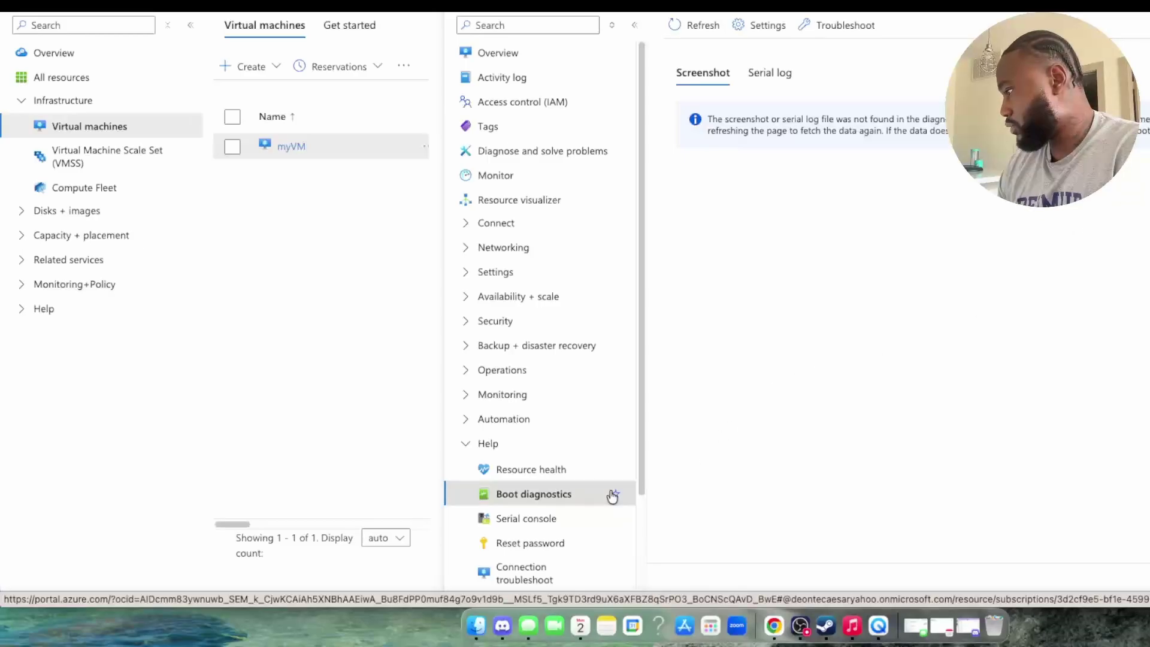
left_click(539, 469)
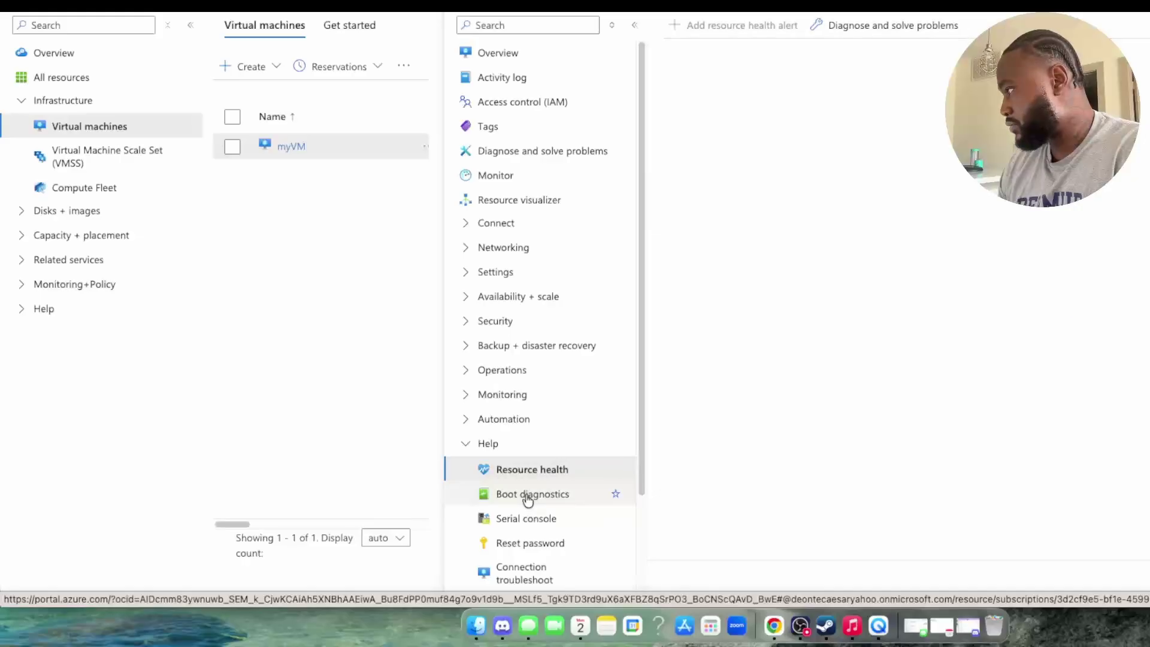
left_click(527, 497)
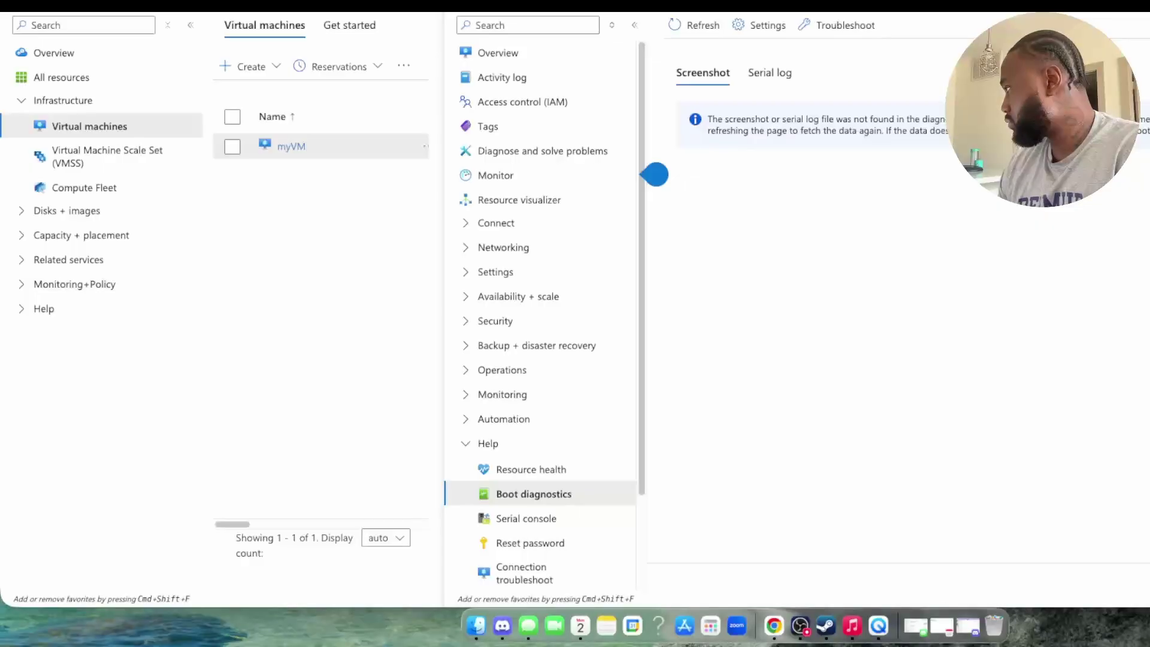
key("super+bracketleft")
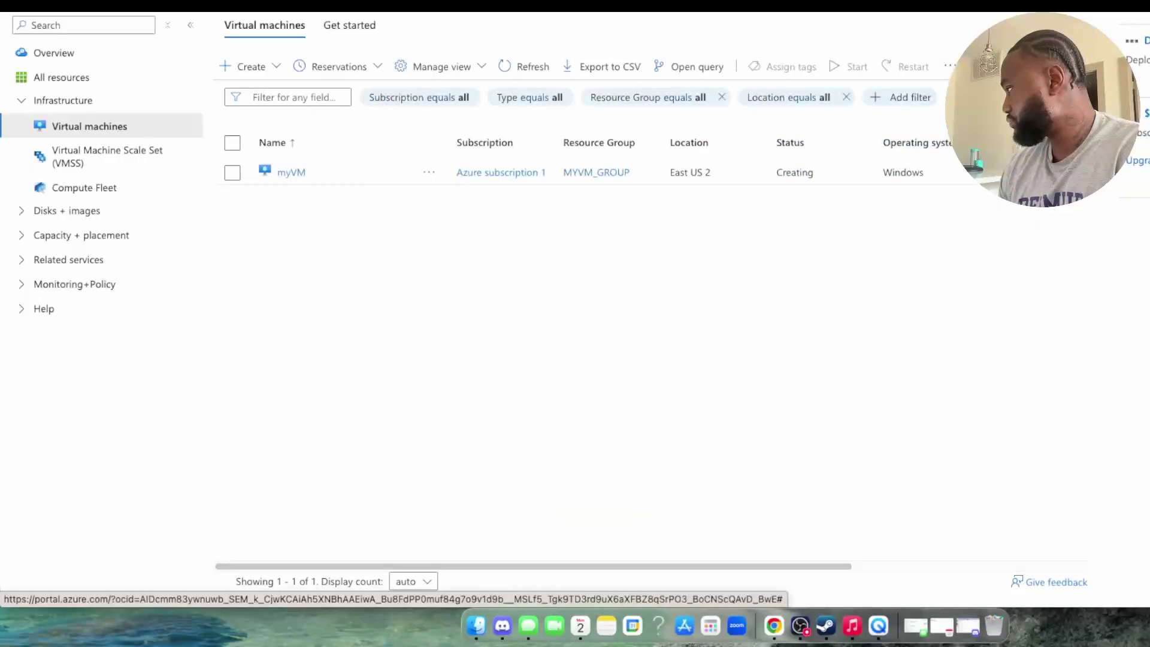
Step: Return to the Create a Windows VM quickstart and scroll down its steps
left_click(716, 4)
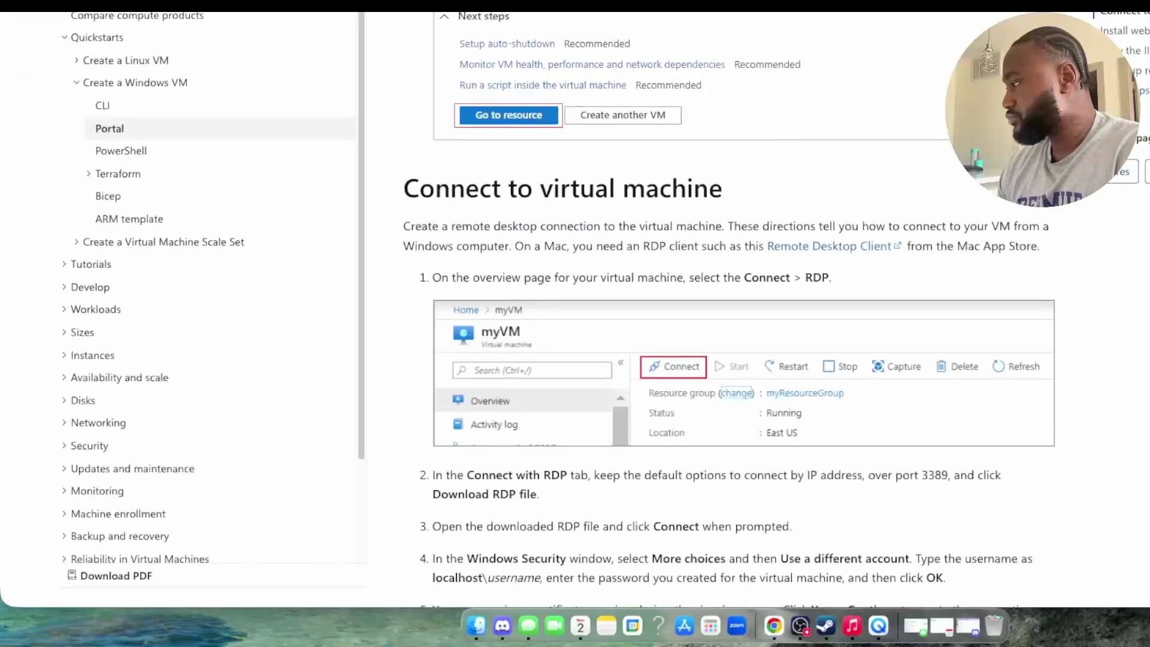
scroll(695, 171, "down", 1)
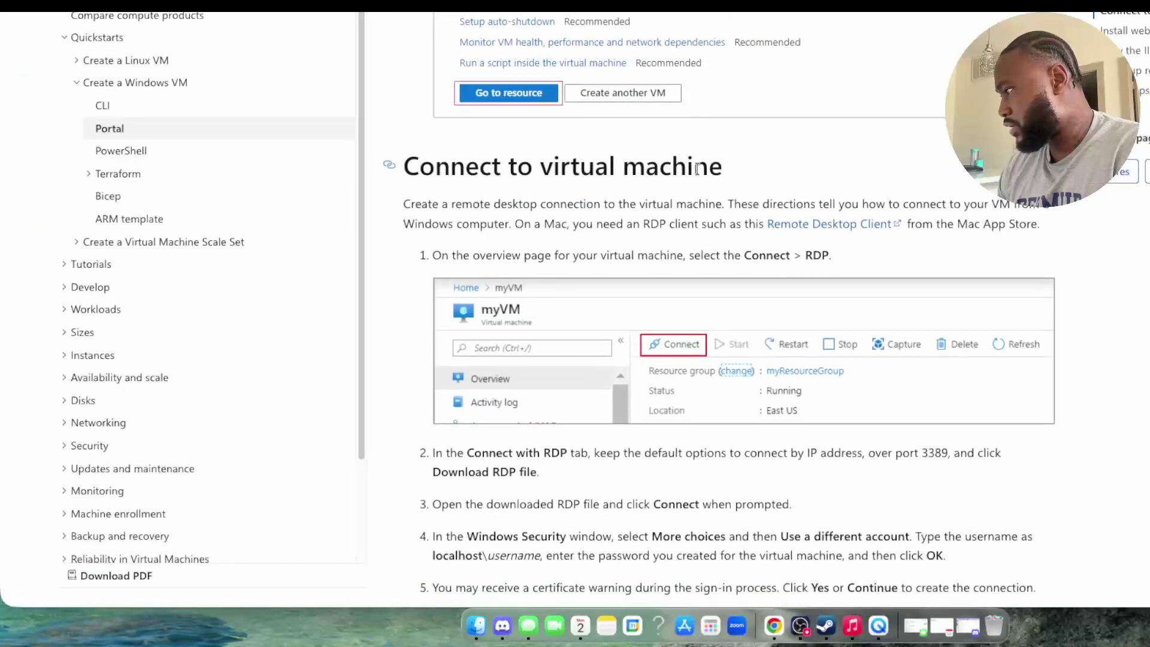
scroll(693, 171, "down", 5)
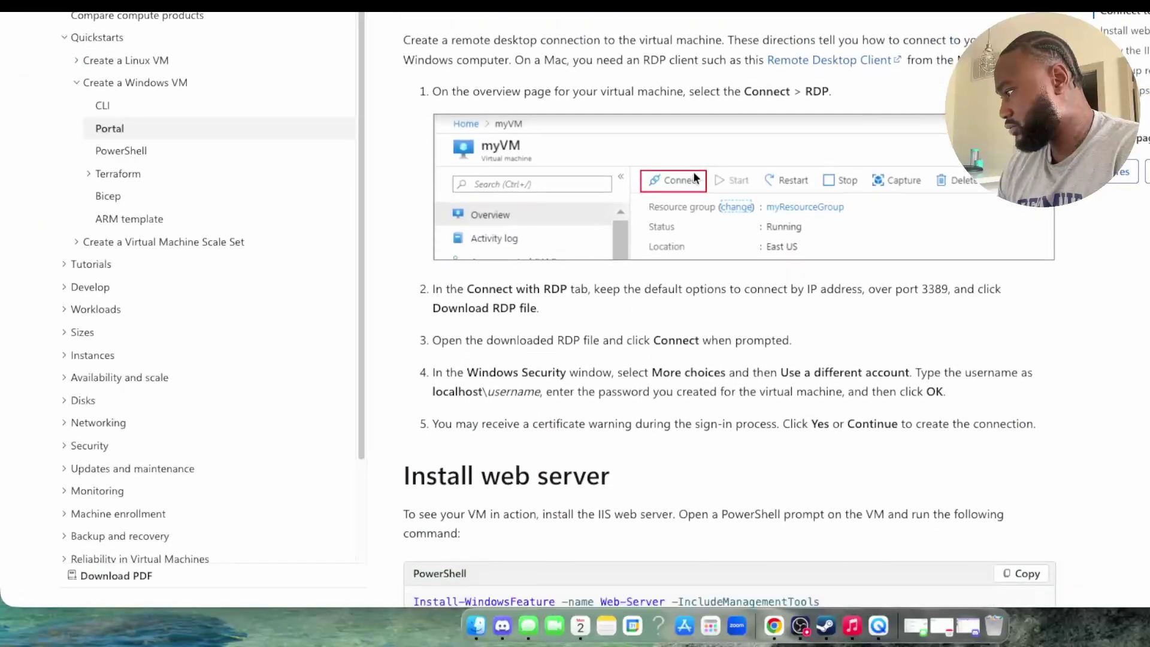
scroll(695, 171, "down", 1)
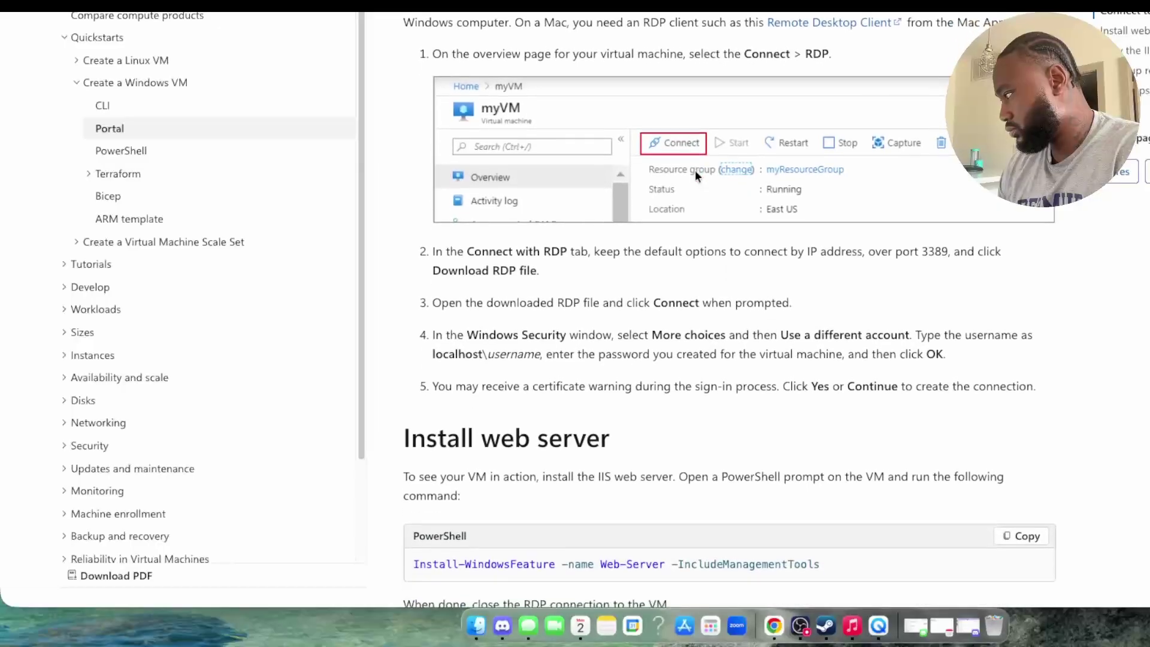
scroll(695, 170, "down", 3)
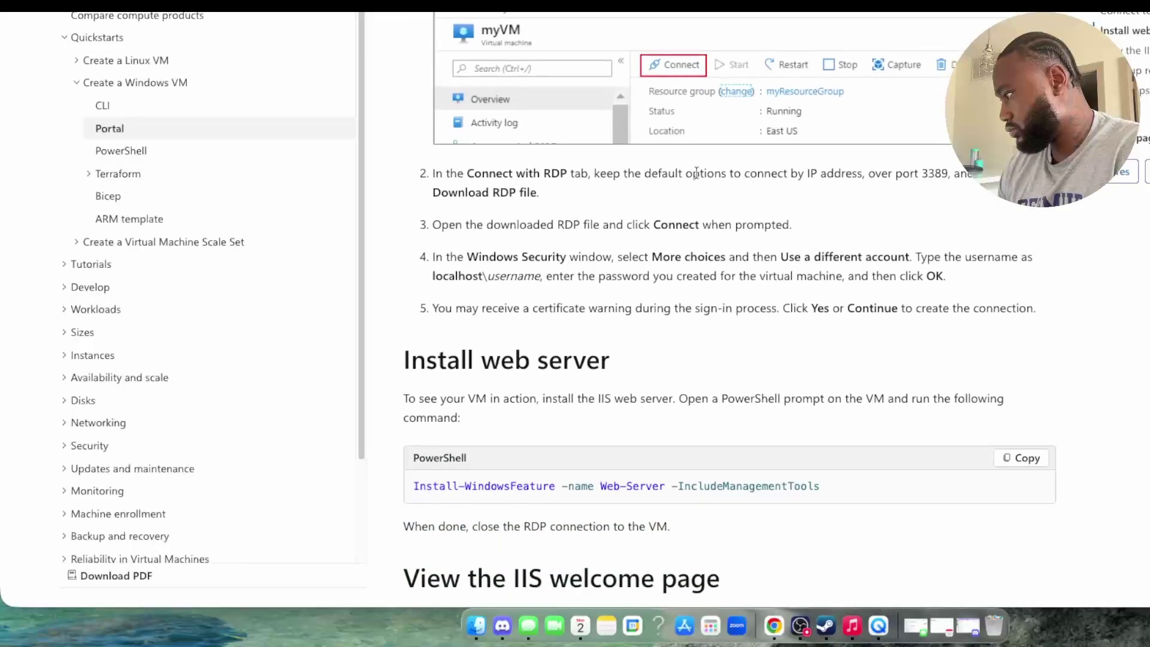
scroll(696, 172, "down", 6)
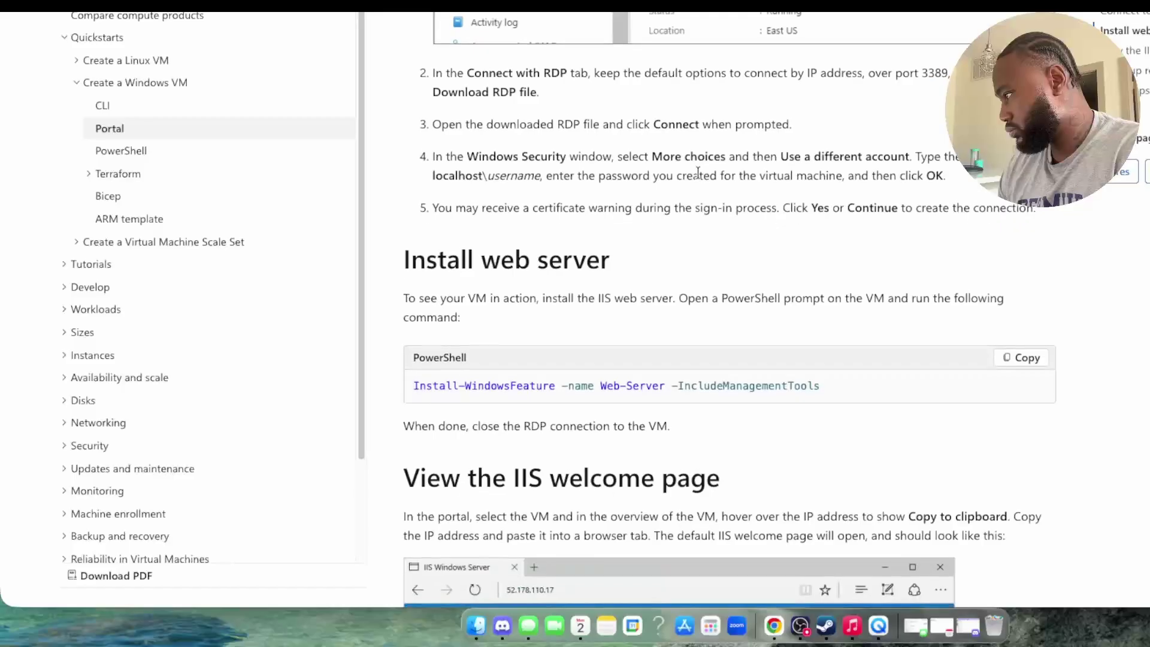
scroll(698, 171, "down", 16)
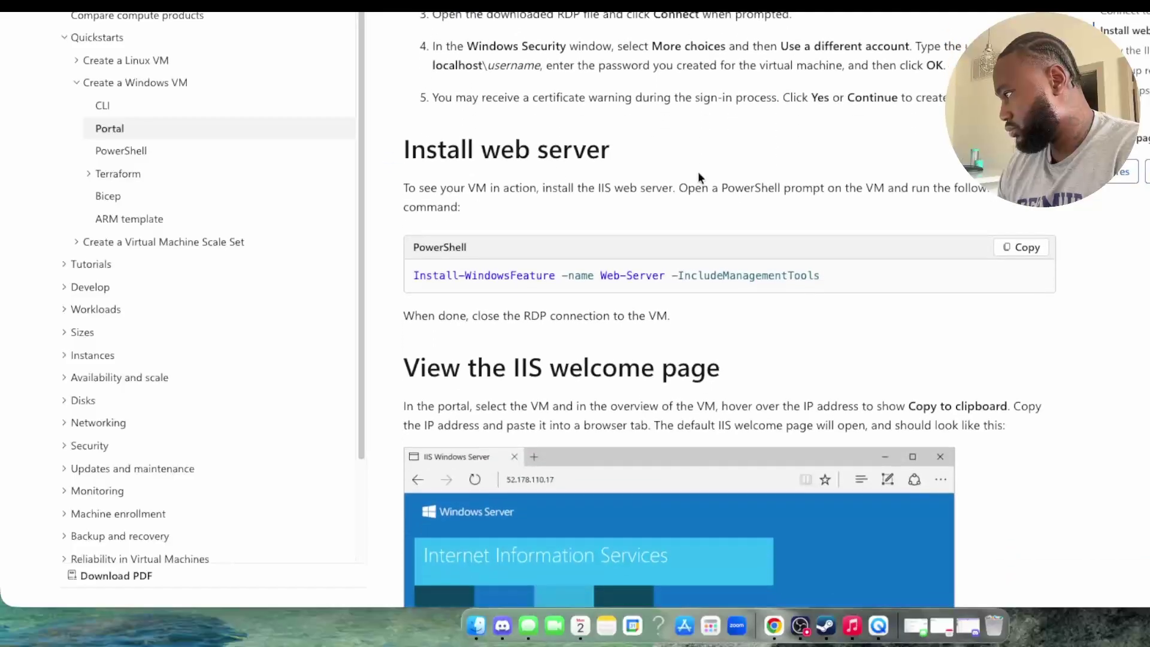
Step: Read the RDP connection steps, then bring up a Finder window of recent files
scroll(701, 175, "down", 20)
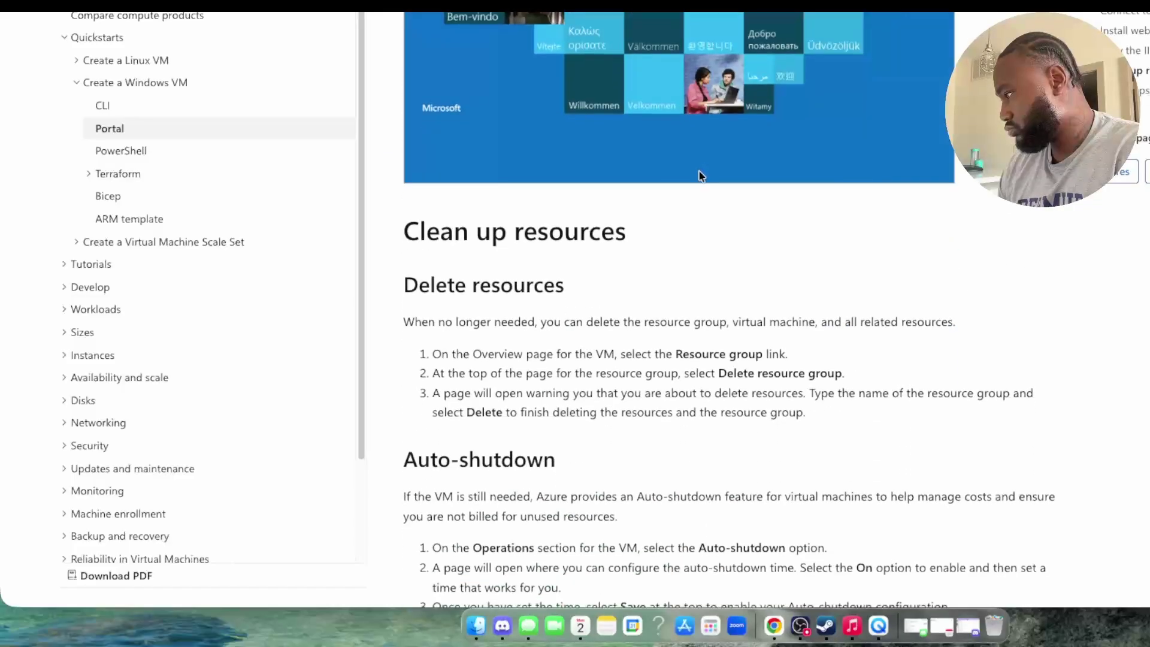
scroll(700, 178, "down", 11)
scroll(699, 174, "up", 20)
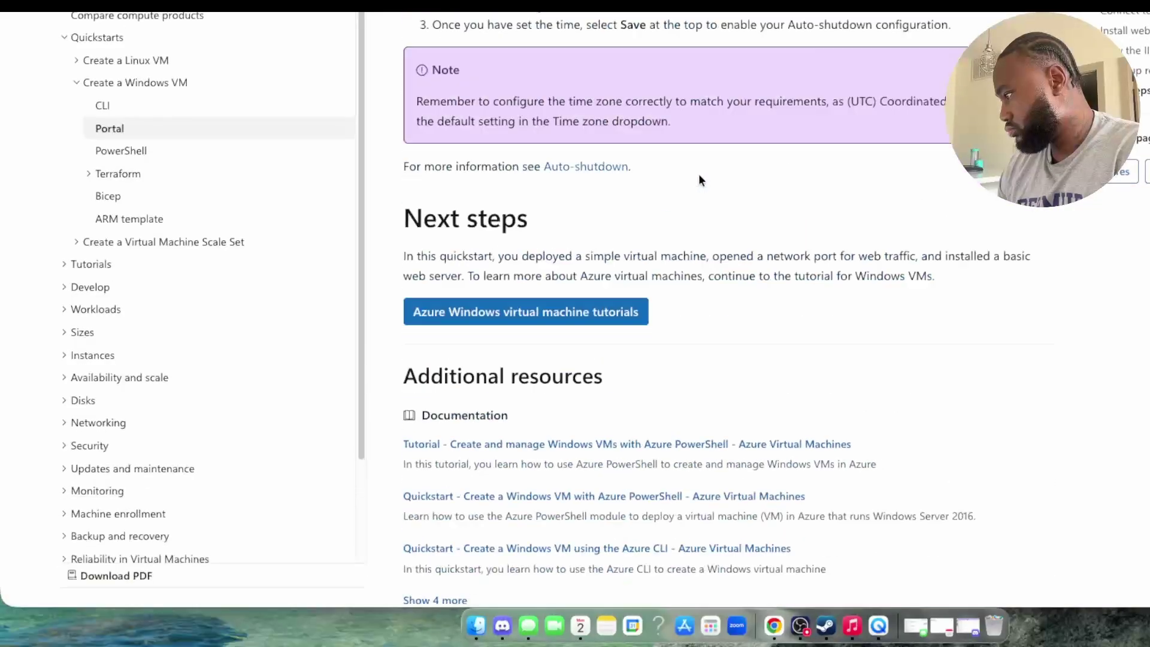
scroll(695, 189, "up", 20)
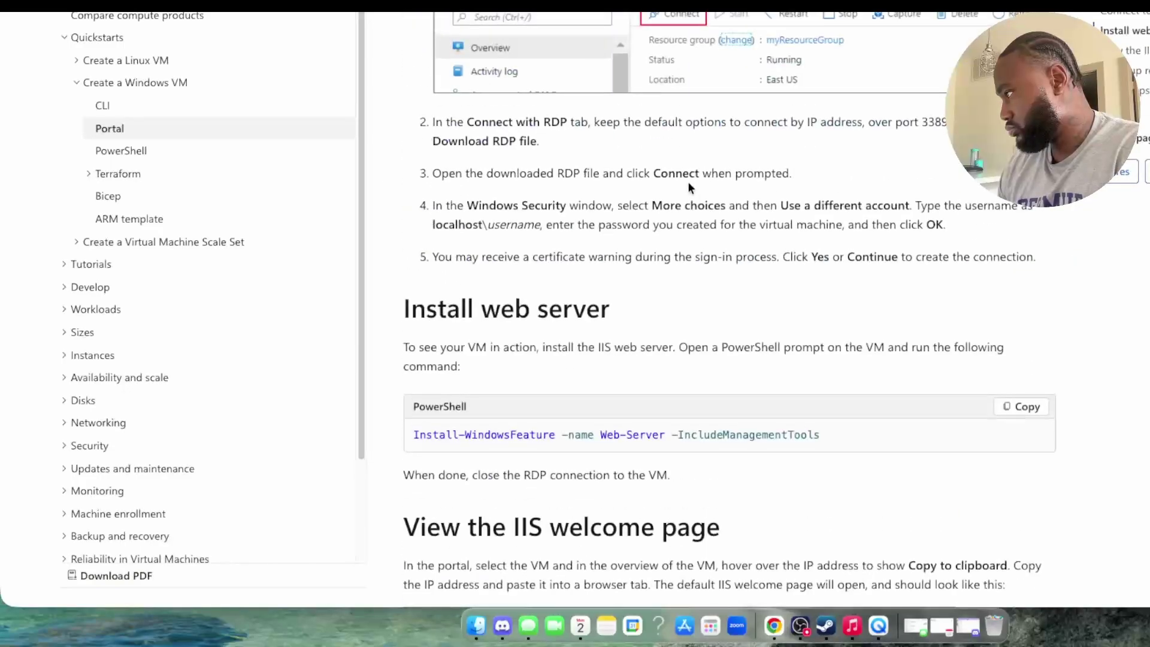
scroll(693, 180, "down", 20)
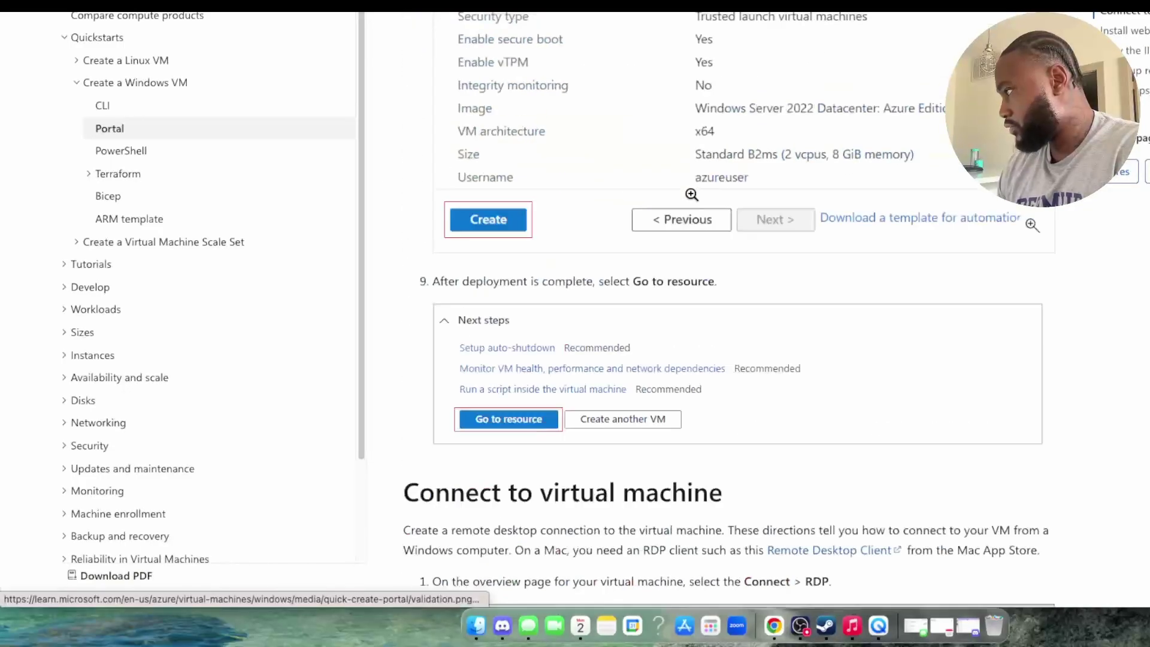
scroll(691, 196, "up", 2)
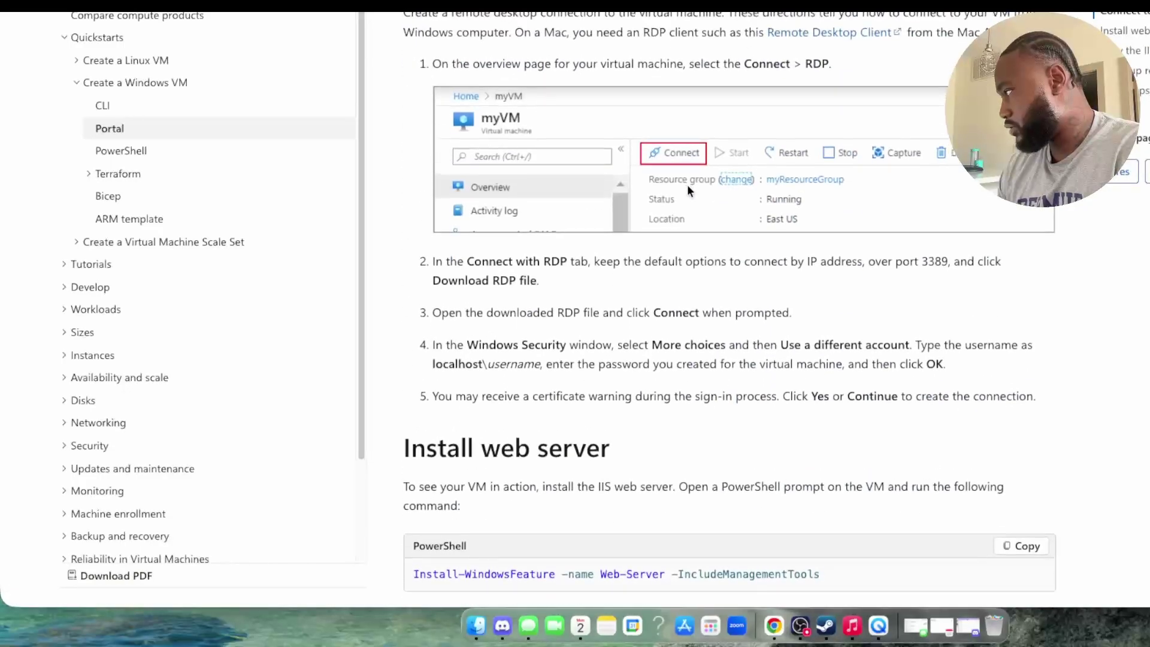
scroll(684, 94, "down", 1)
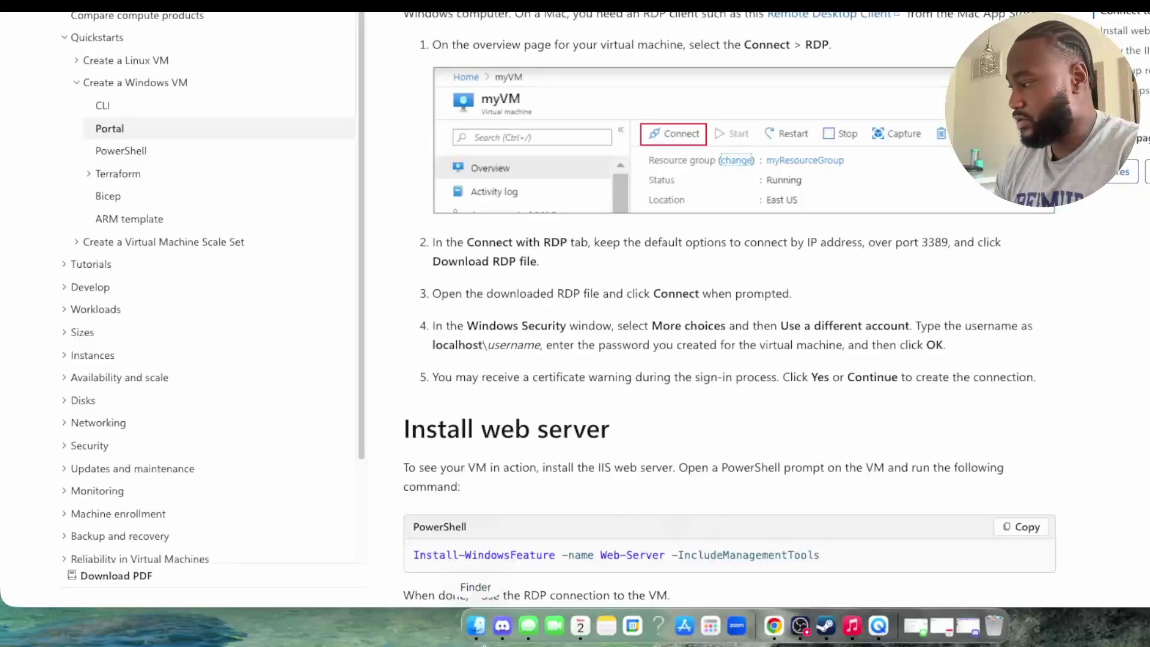
left_click(478, 626)
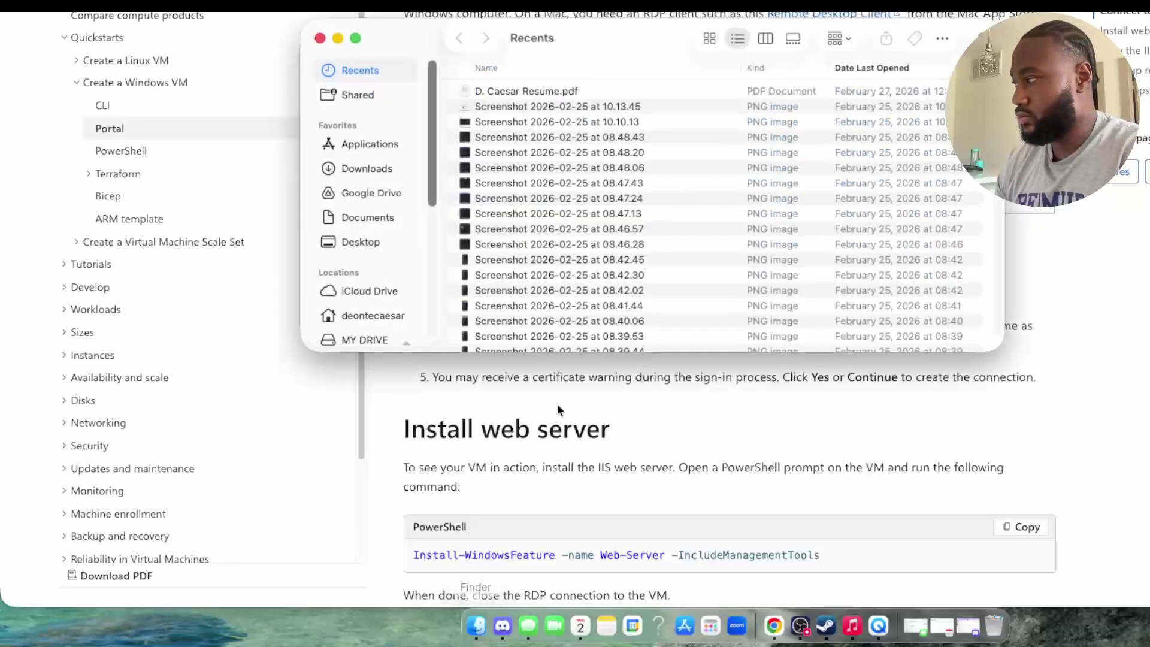
Step: Browse the Applications folder and search the Mac for 'remote desktop'
left_click(368, 145)
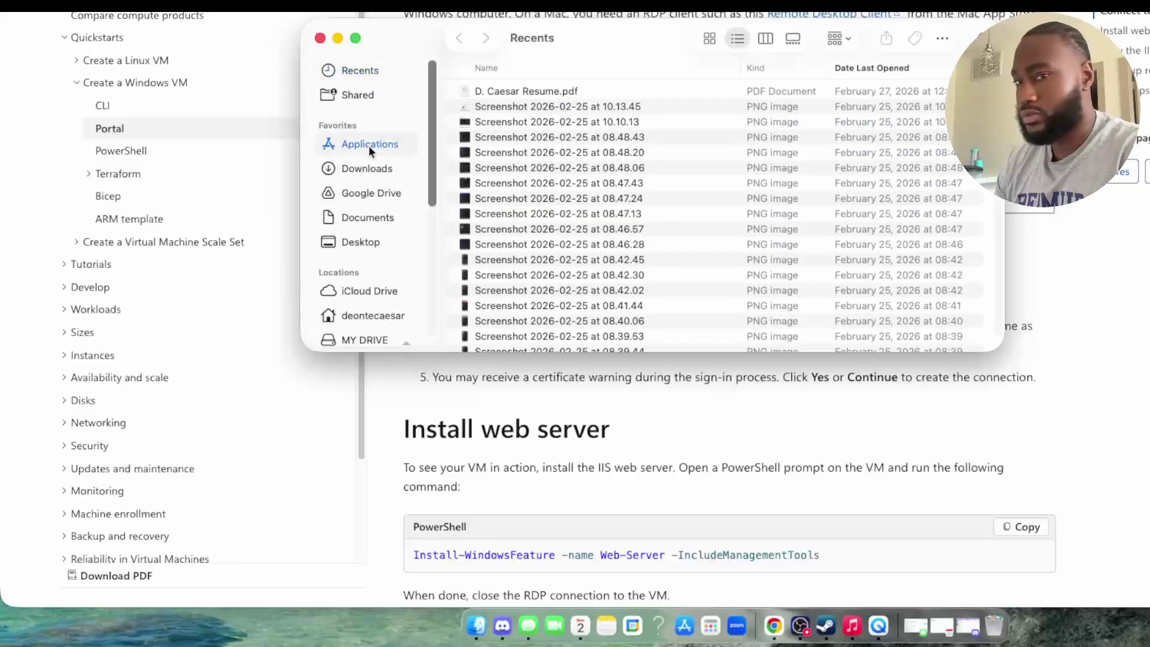
scroll(881, 216, "down", 10)
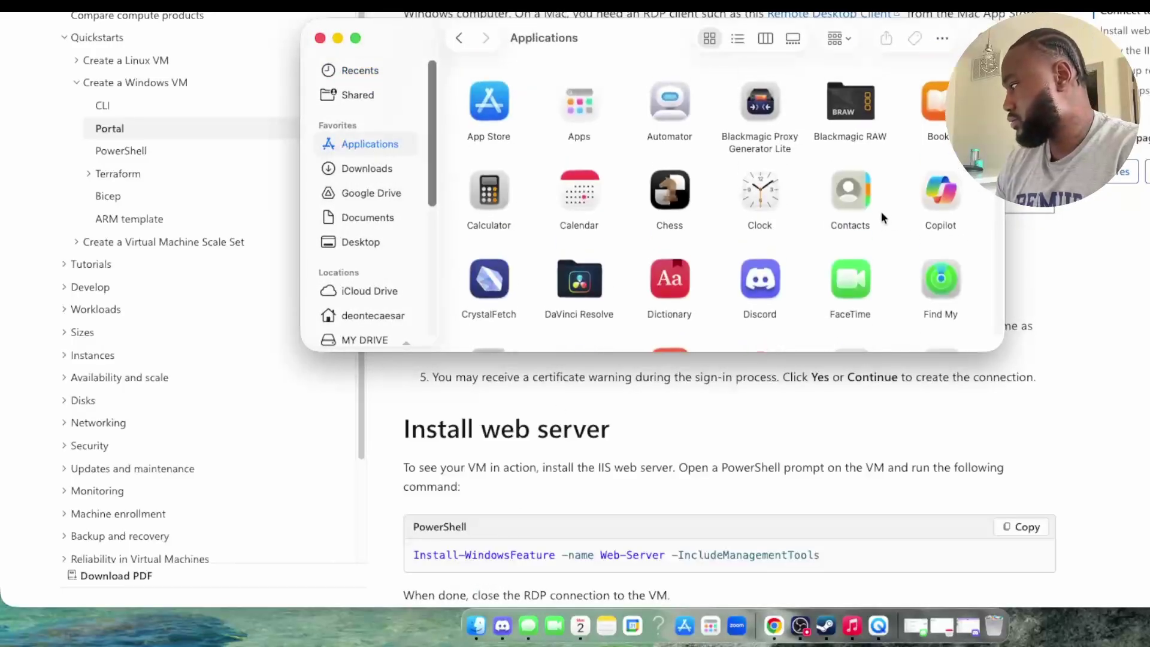
scroll(888, 193, "down", 5)
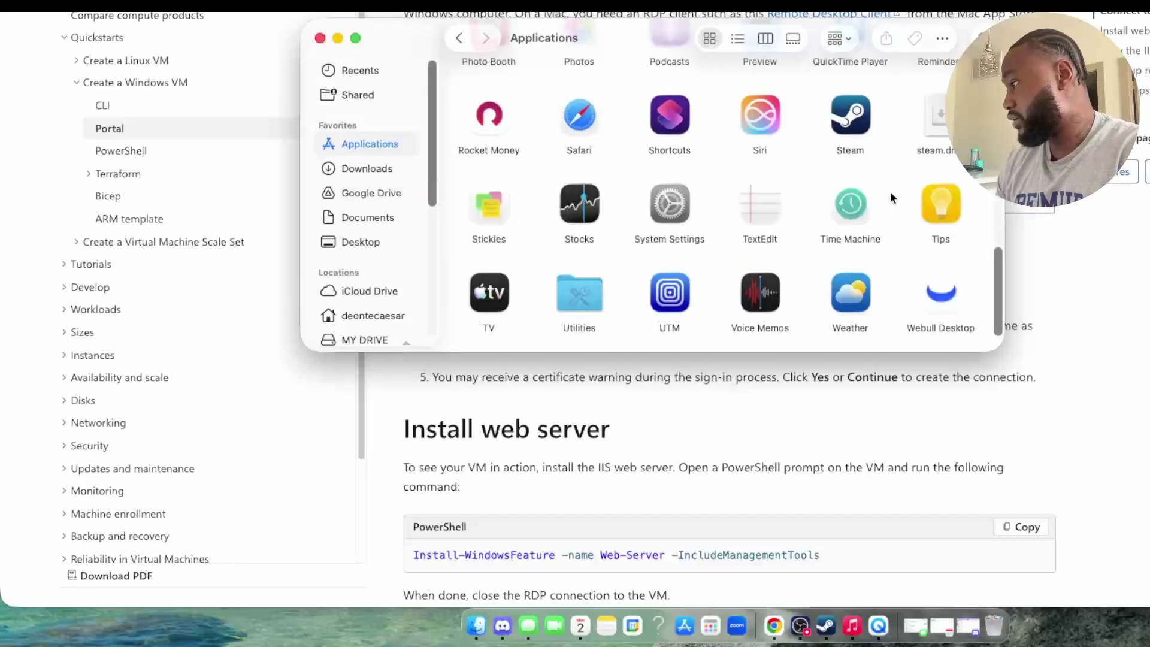
scroll(890, 193, "up", 4)
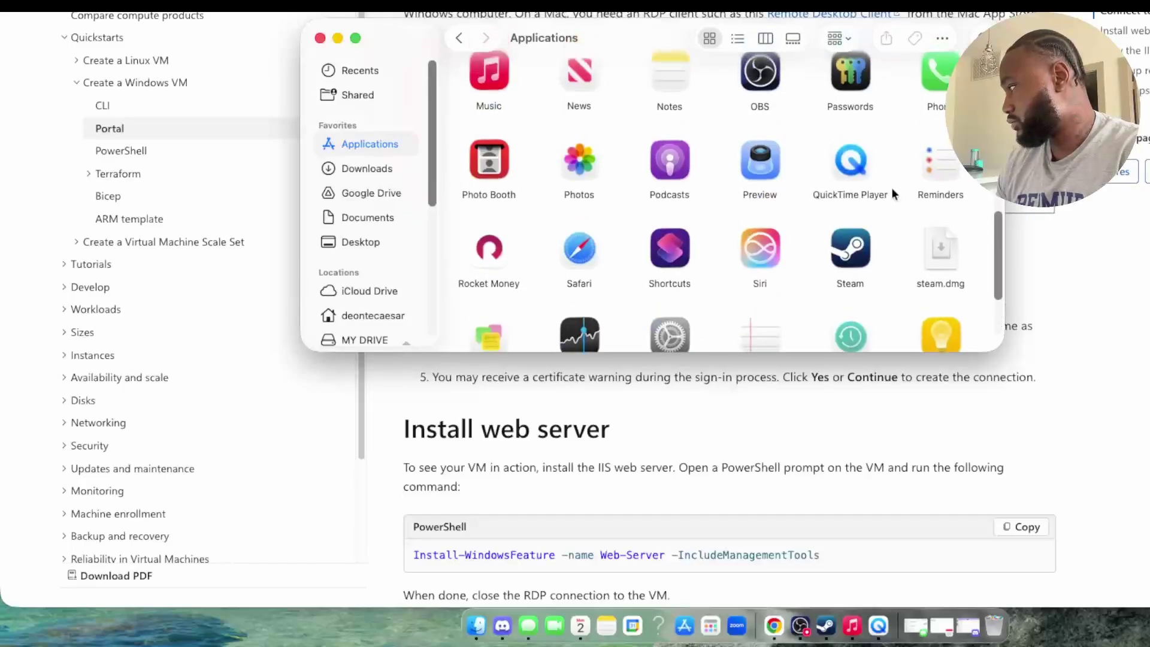
scroll(892, 188, "up", 4)
left_click(985, 27)
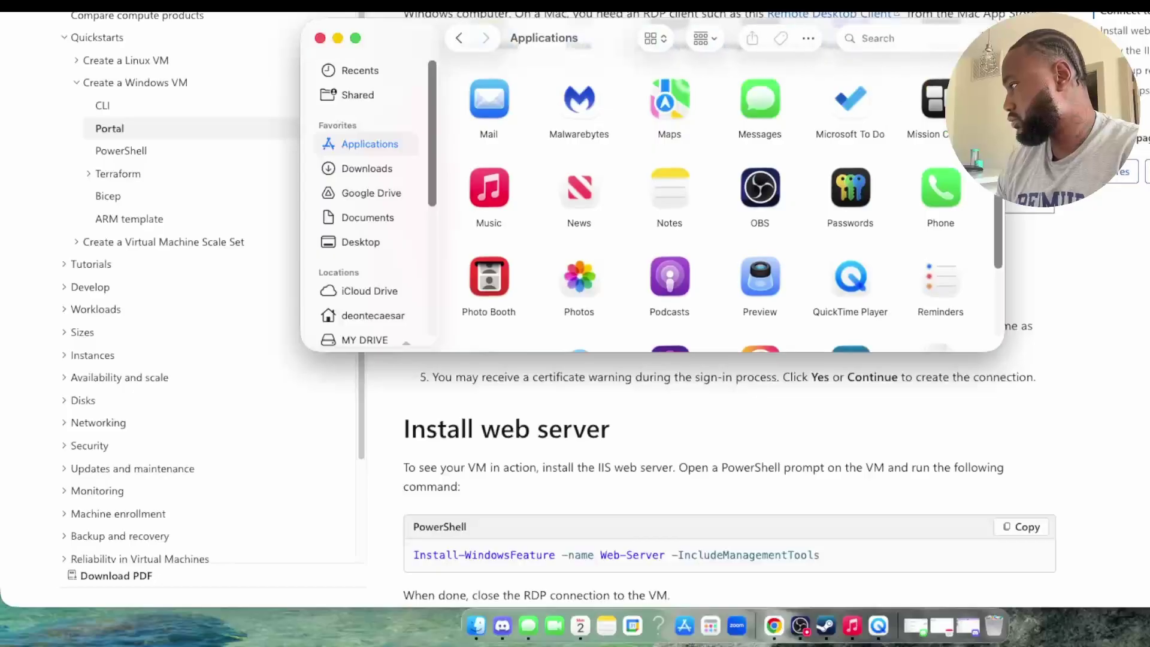
type("remote")
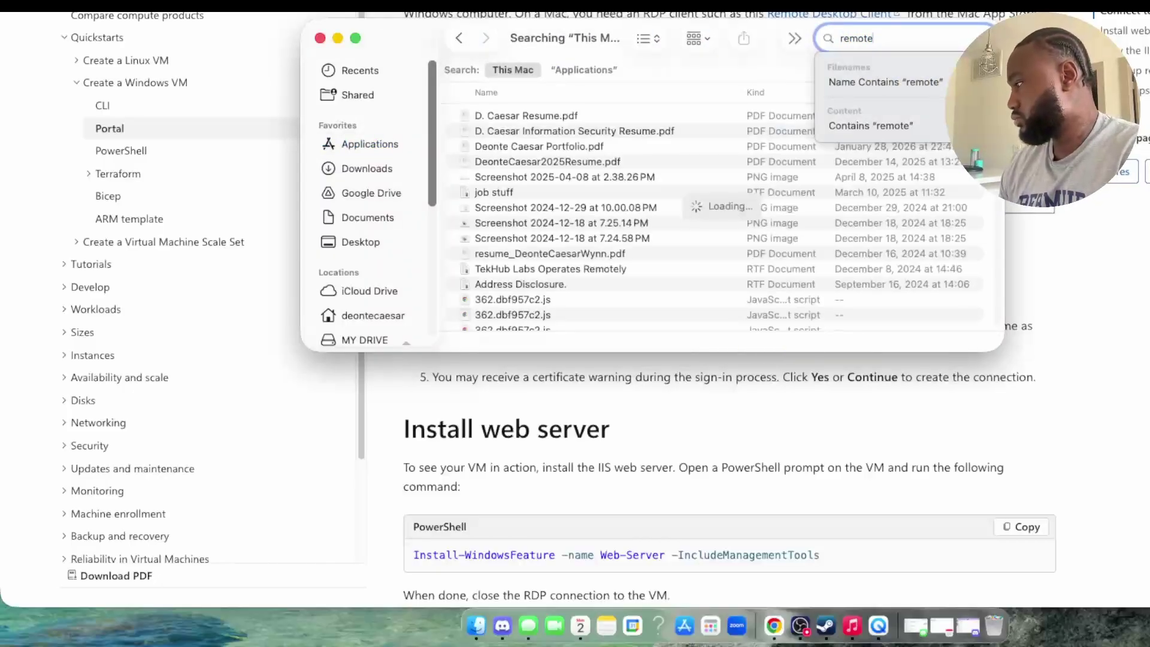
type(" desktop")
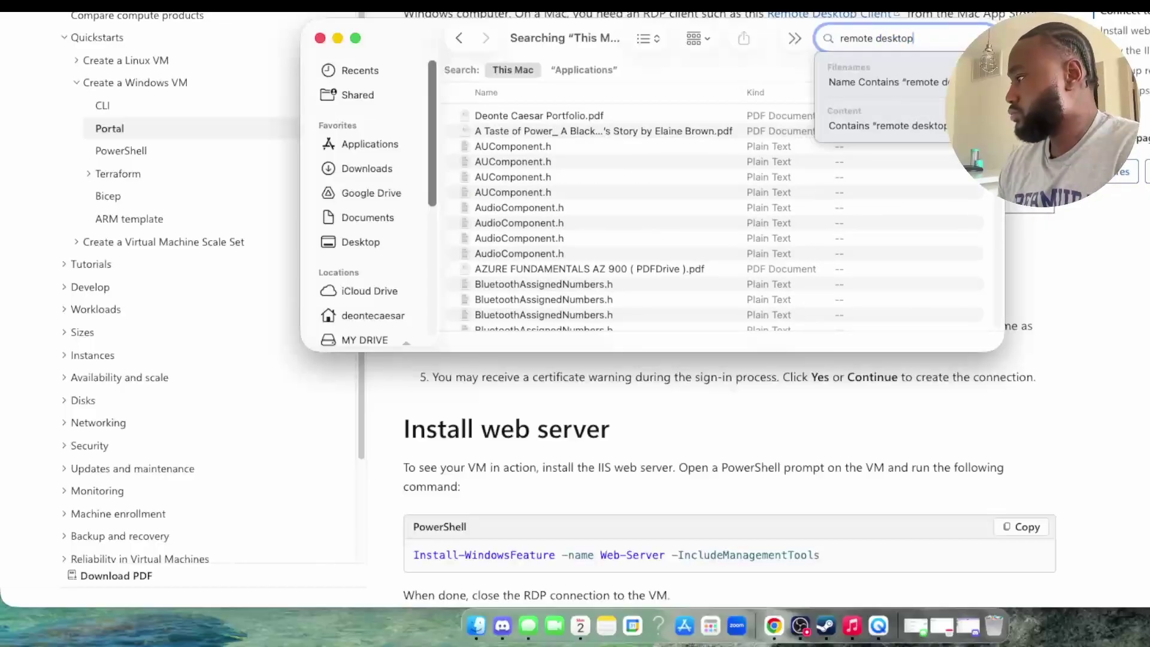
Step: Return to Applications and launch the App Store
left_click(357, 147)
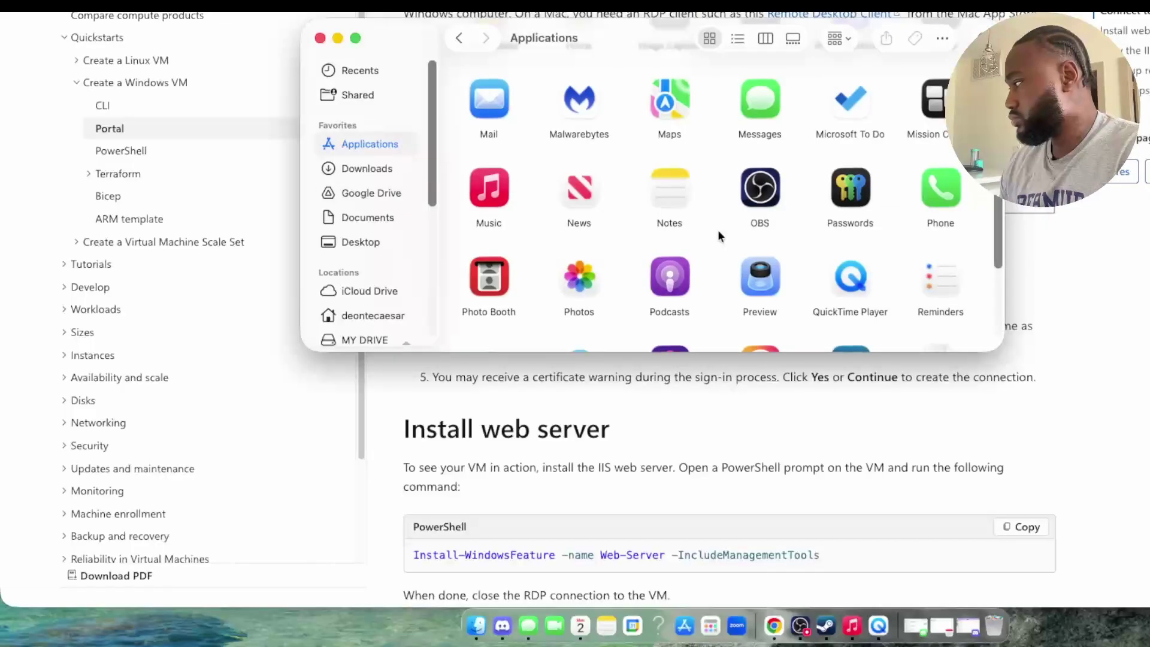
scroll(833, 271, "up", 5)
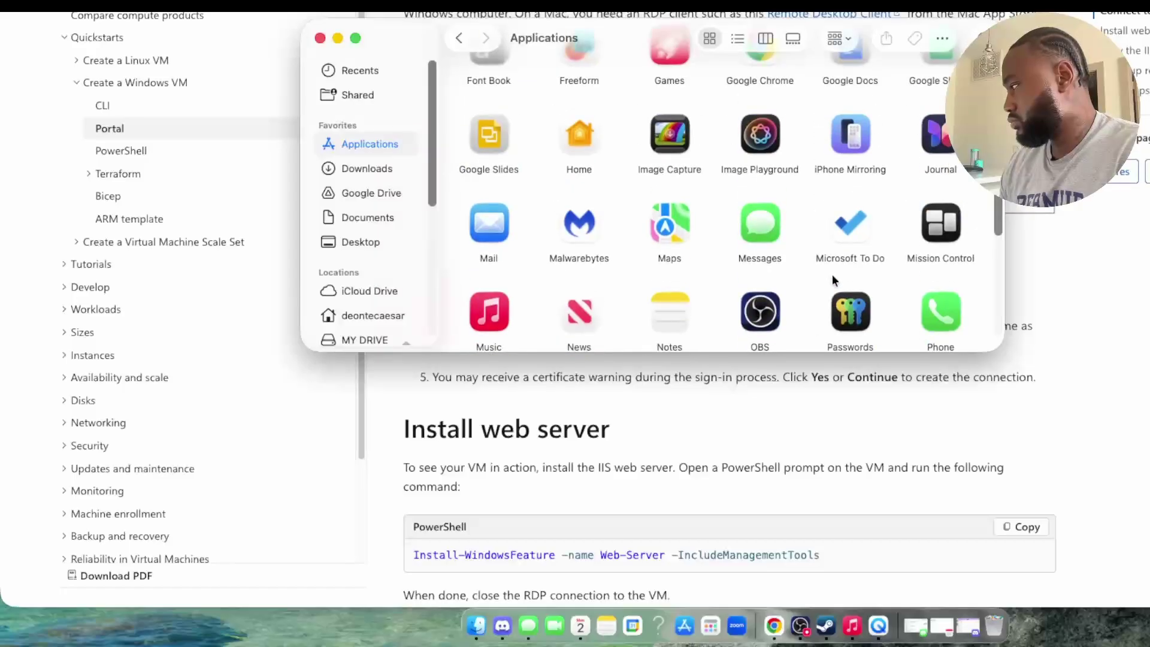
scroll(833, 275, "up", 5)
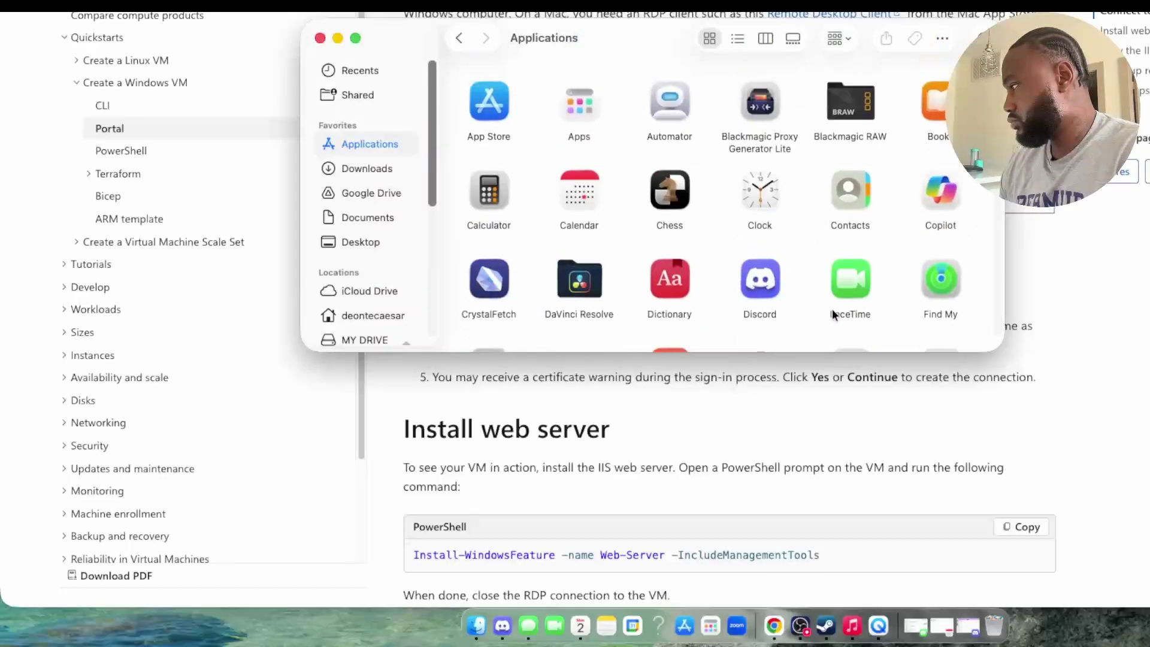
scroll(831, 311, "down", 15)
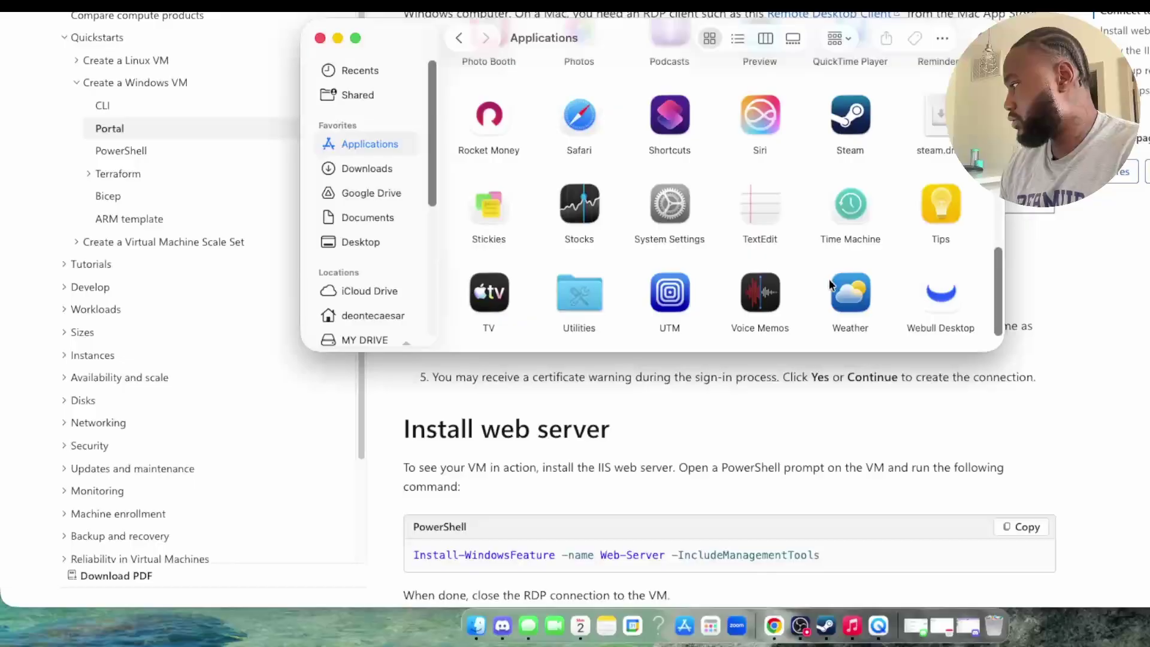
scroll(829, 287, "up", 15)
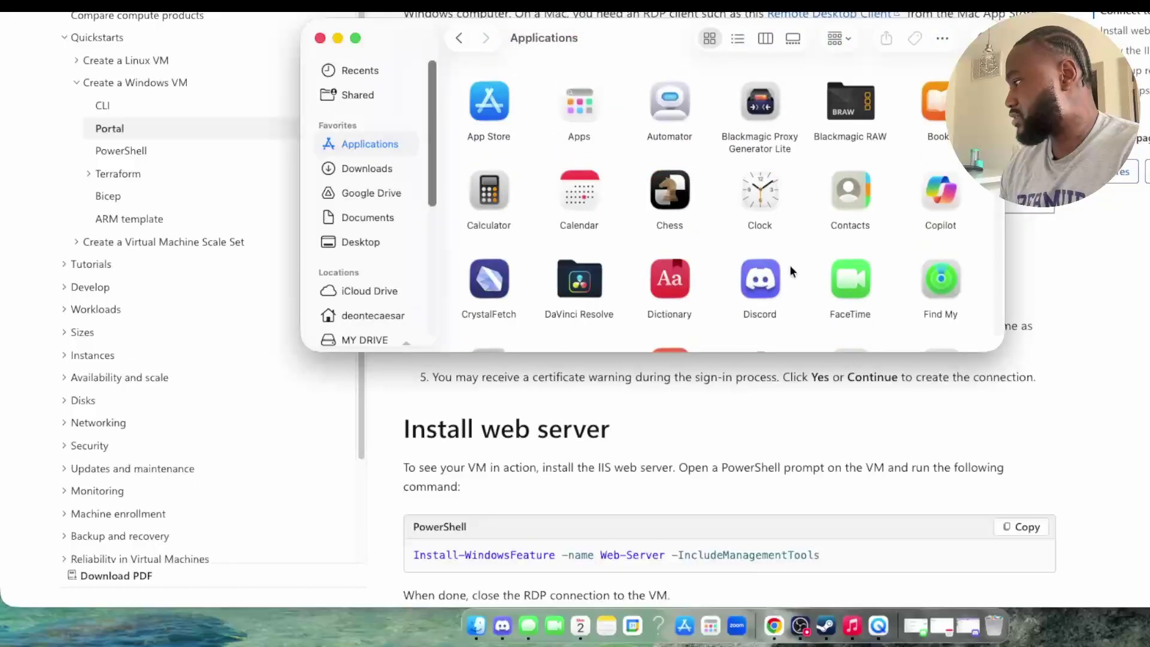
double_click(501, 114)
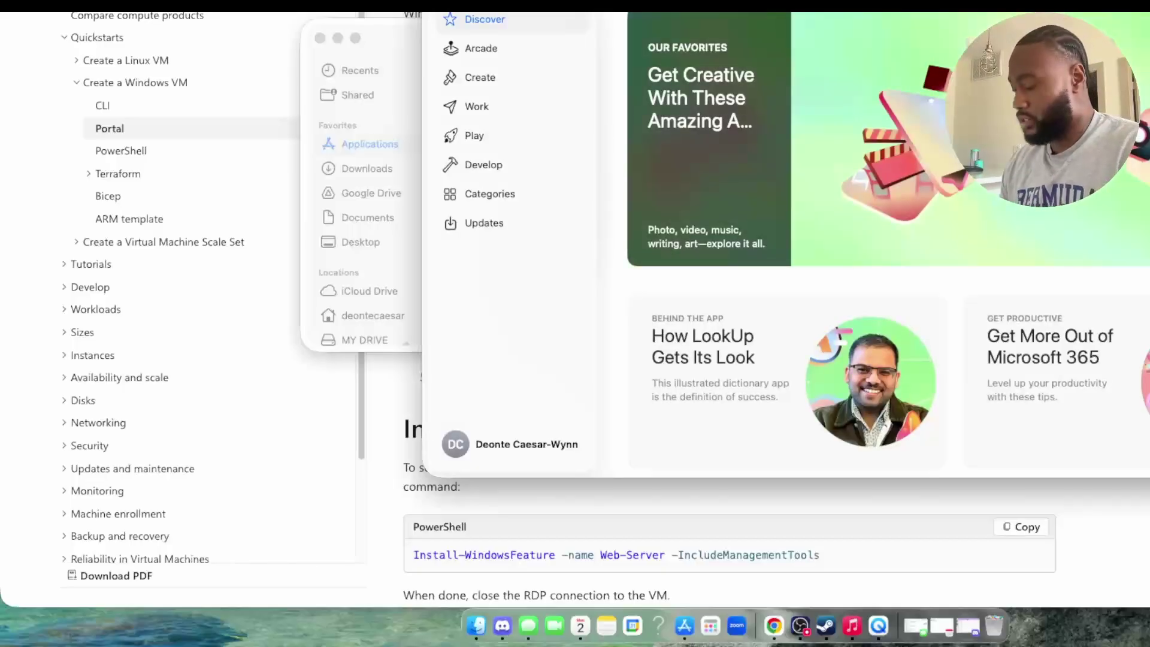
Step: Search the App Store for 'remote desktop', install Windows App, then minimize App Store and Finder
type("remote desktop")
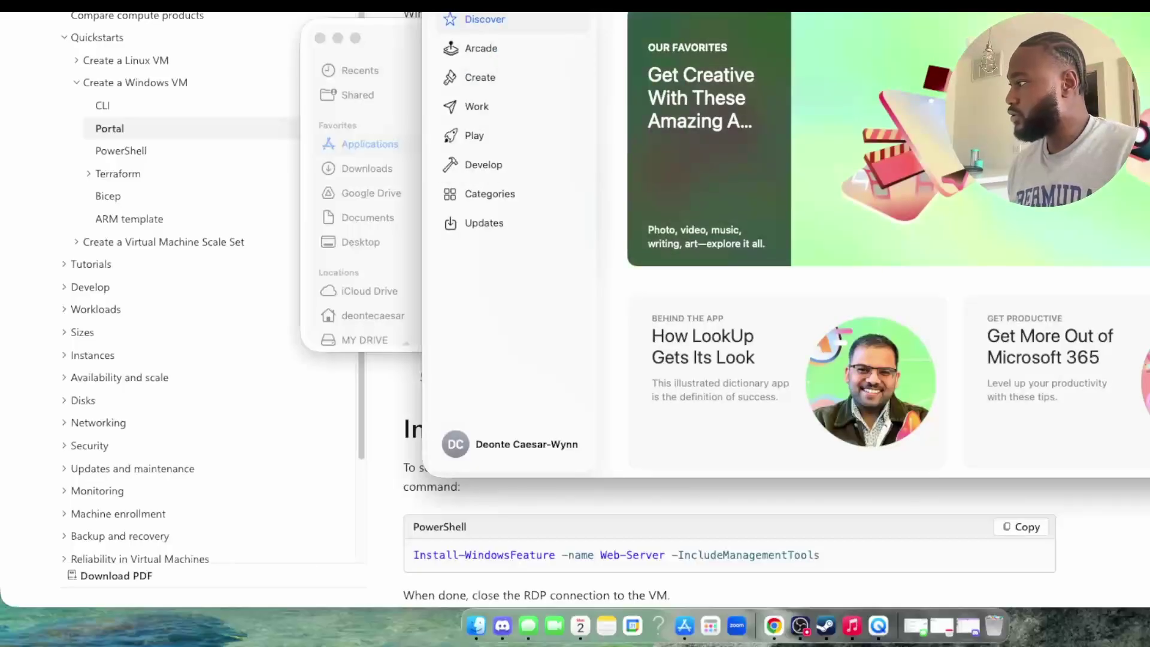
key("Return")
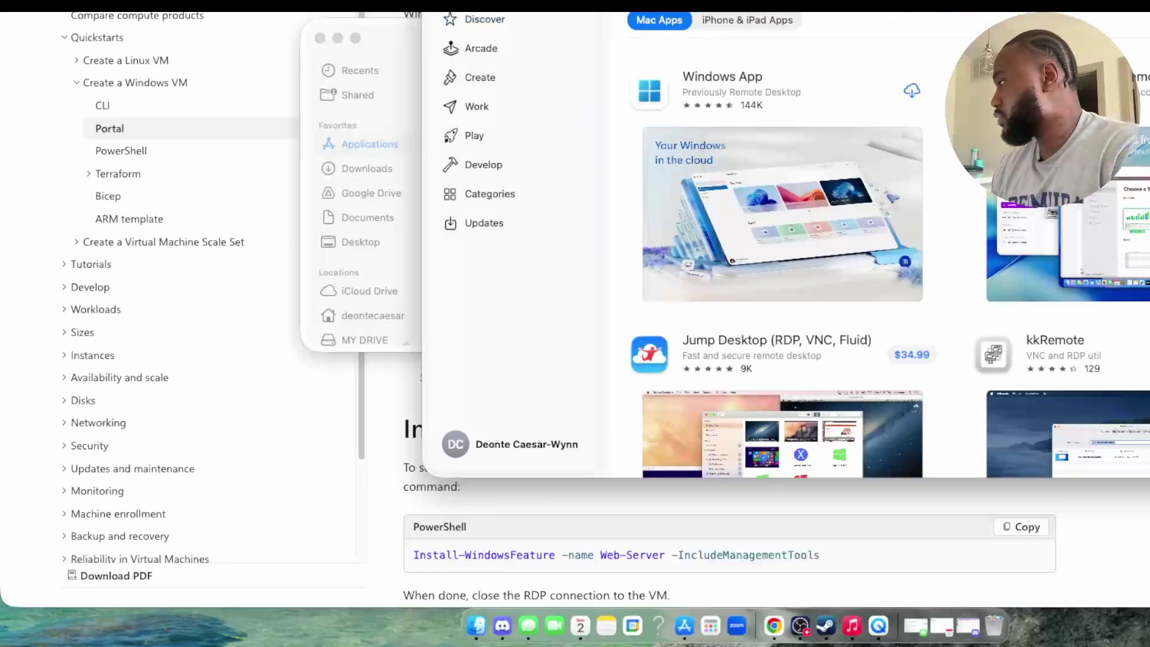
left_click(910, 97)
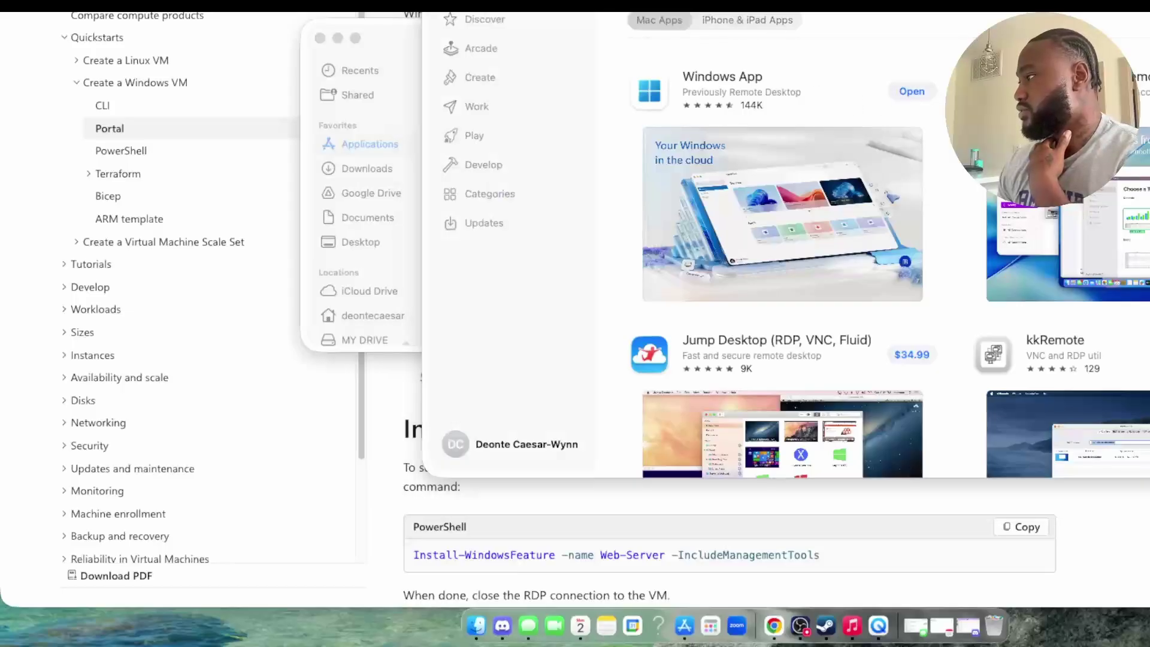
key("super+m")
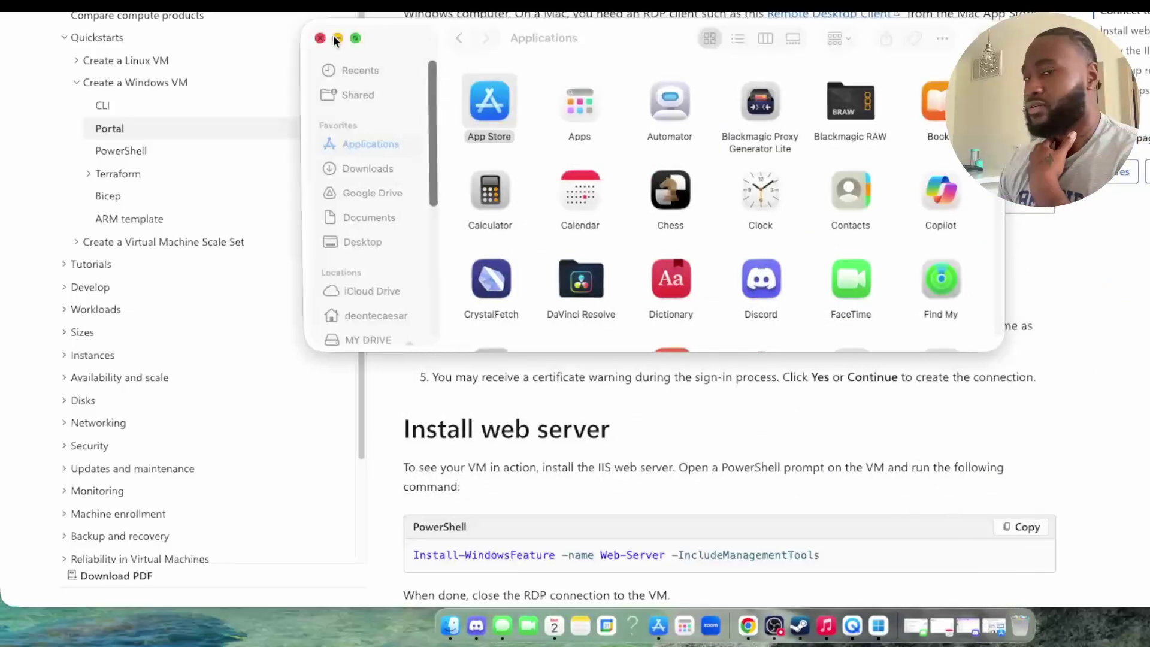
left_click(333, 37)
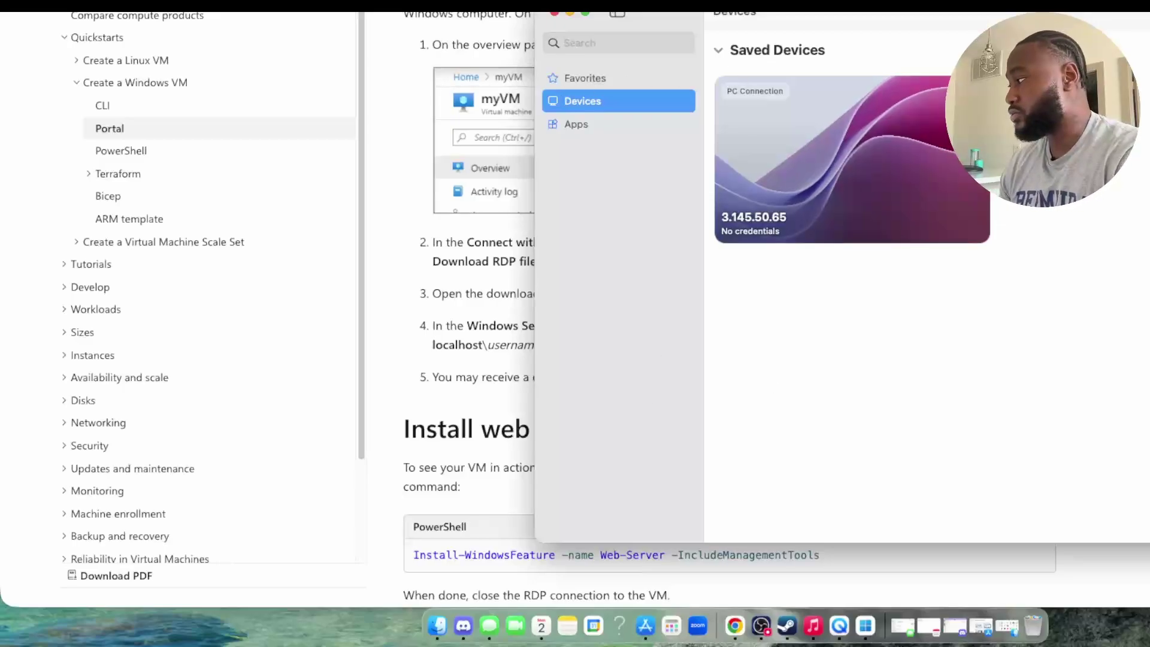
Step: Minimize Windows App after checking its saved 3.145.50.65 connection
left_click(569, 13)
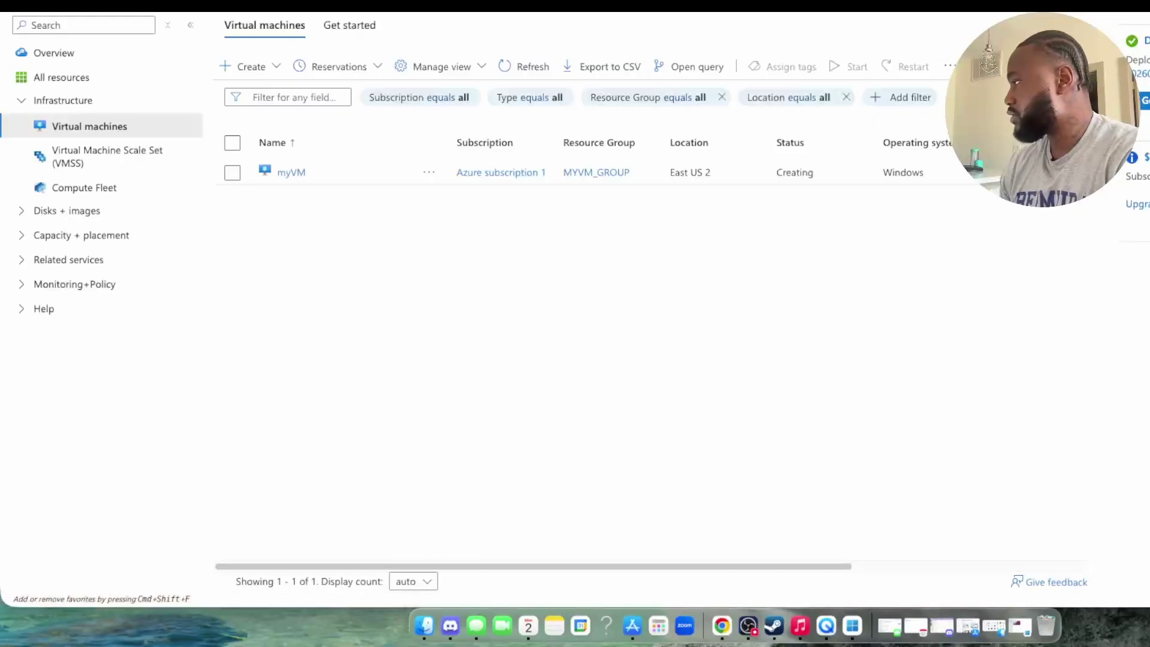
Step: Drag the browser window aside to expose the desktop, then move it back into place
left_click_drag(779, 6, 261, 85)
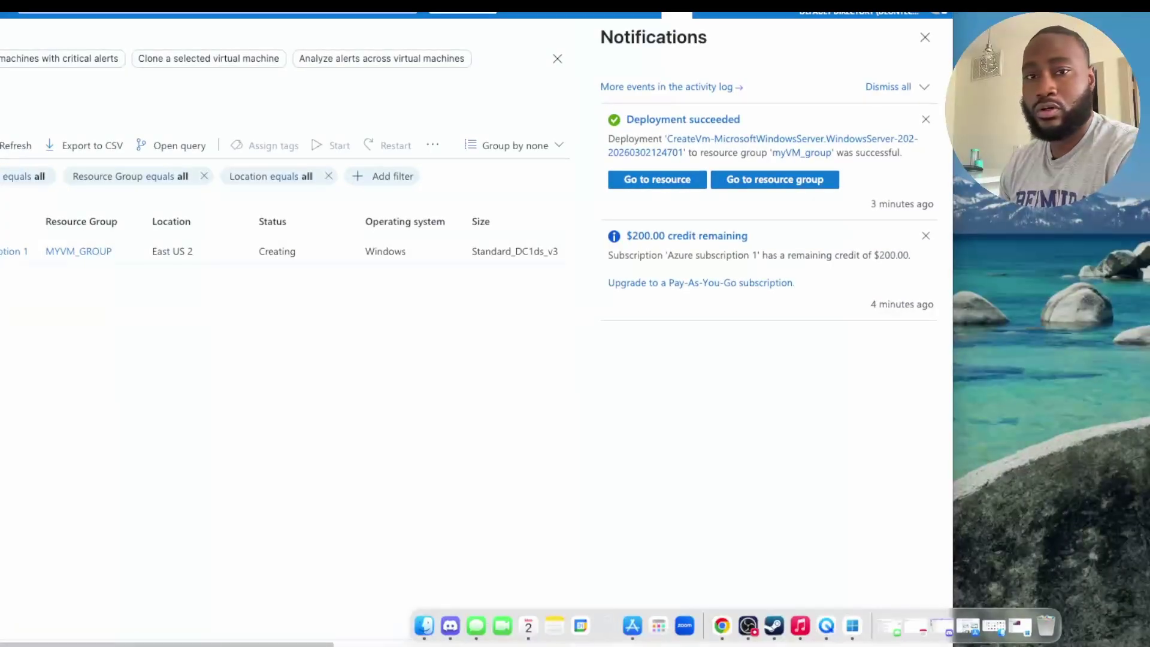
left_click_drag(260, 85, 781, 76)
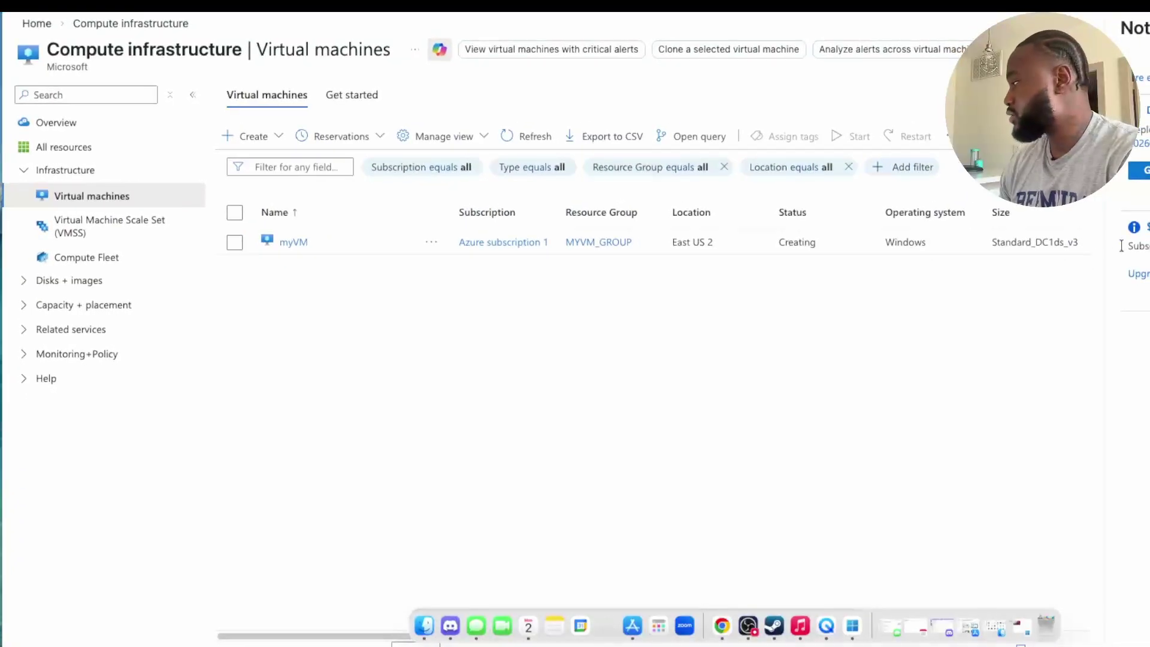
key("Escape")
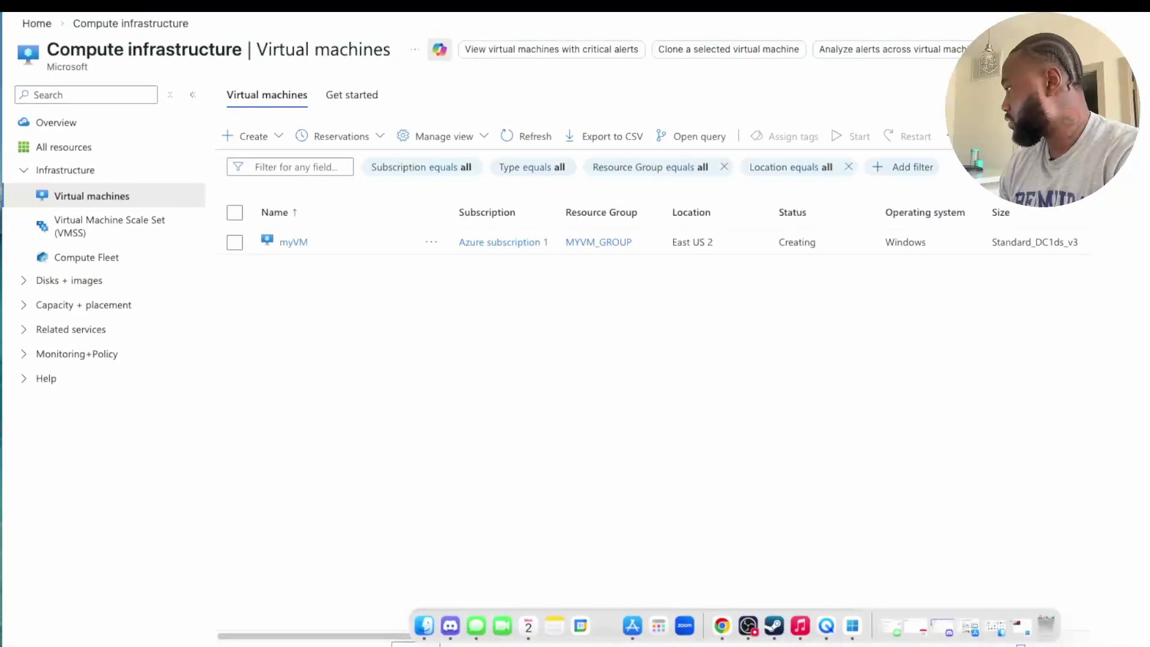
key("ctrl+Tab")
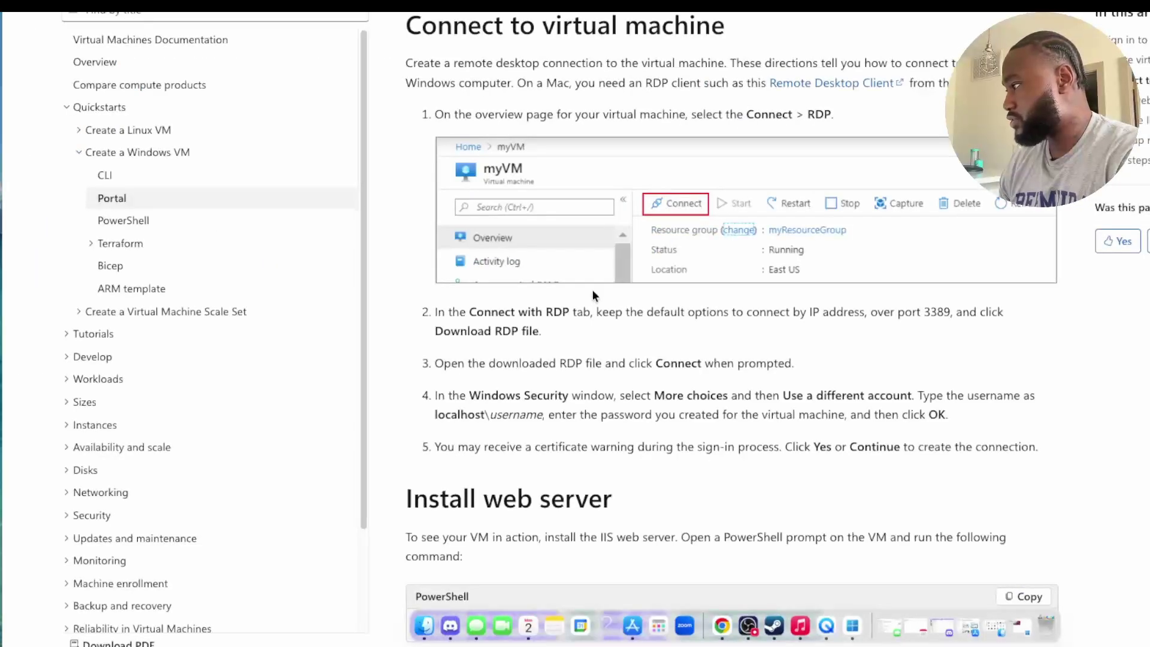
scroll(613, 186, "down", 2)
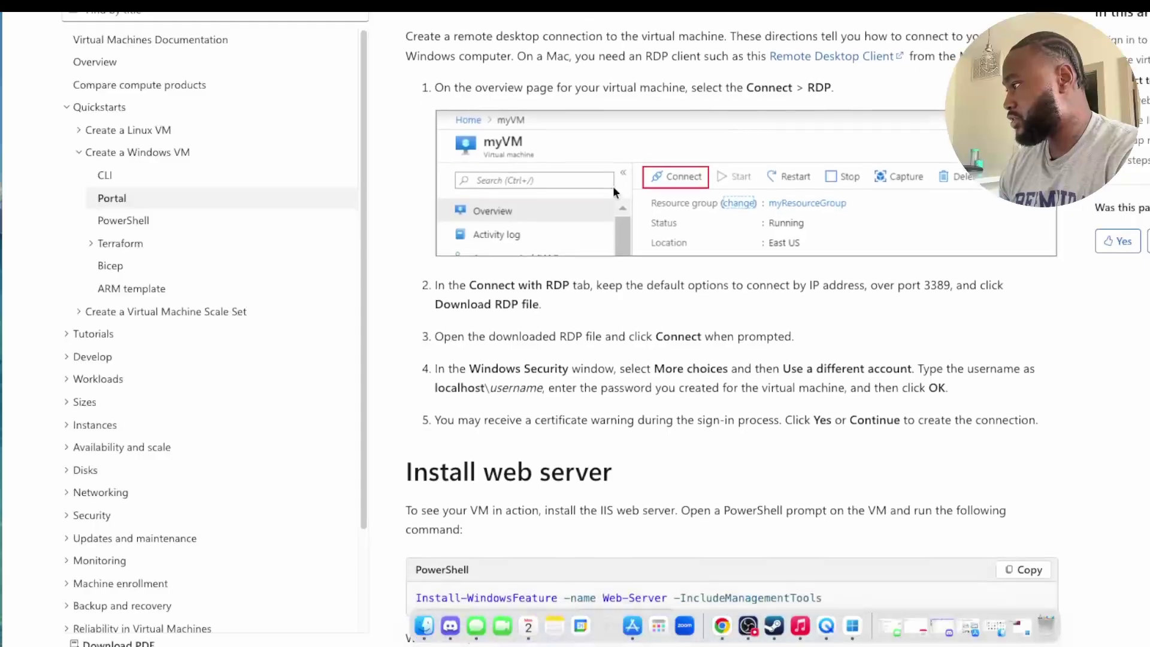
scroll(613, 189, "down", 1)
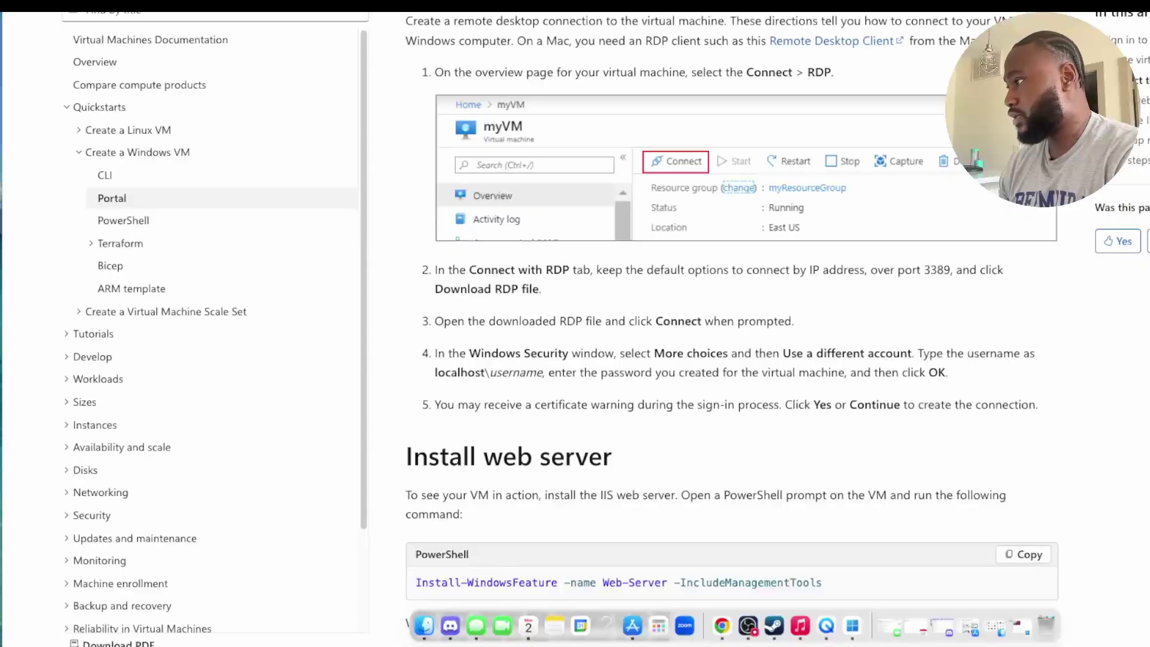
key("ctrl+Tab")
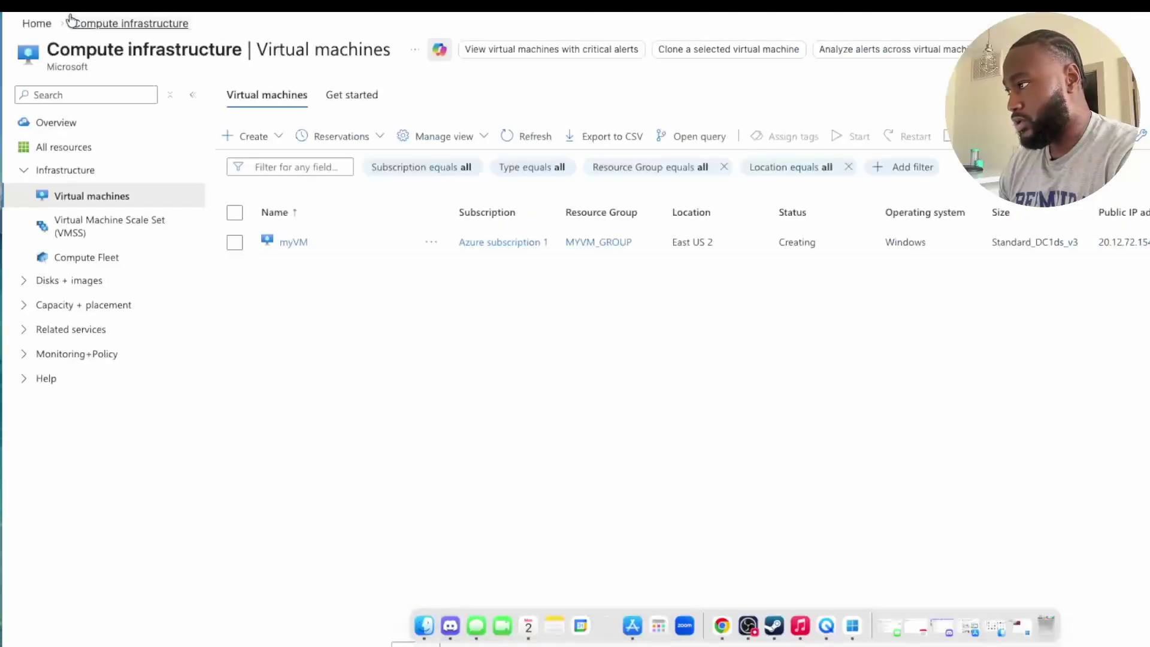
Step: Go back to the Virtual machines list and open myVM's overview, now showing Running
left_click(85, 127)
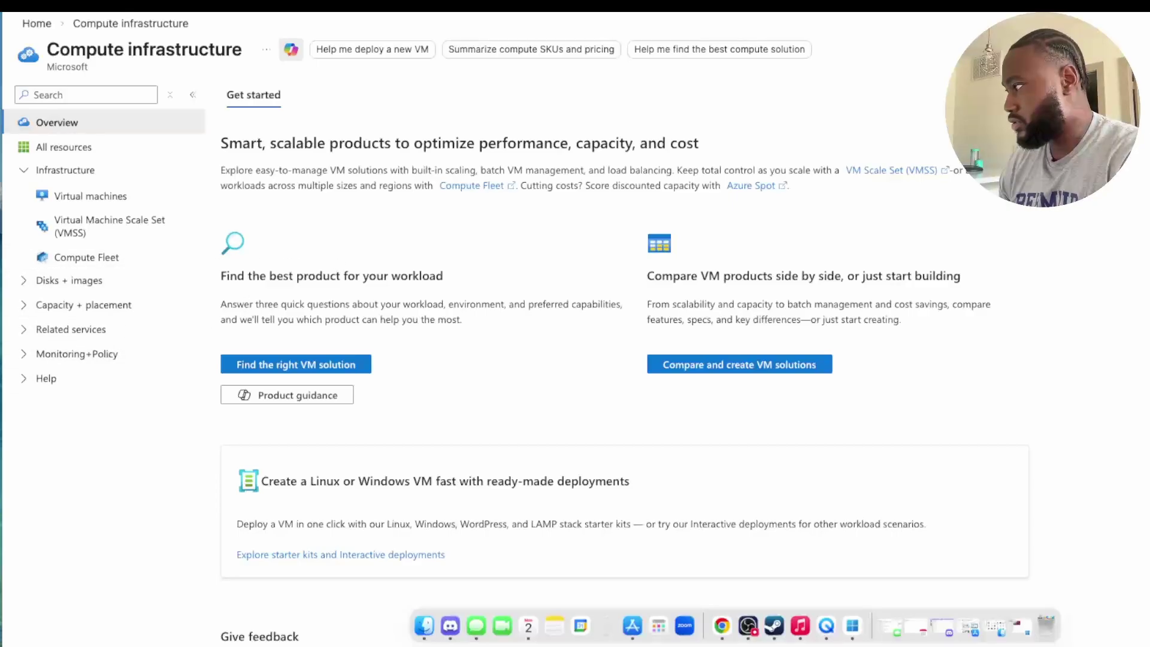
key("ctrl+Tab")
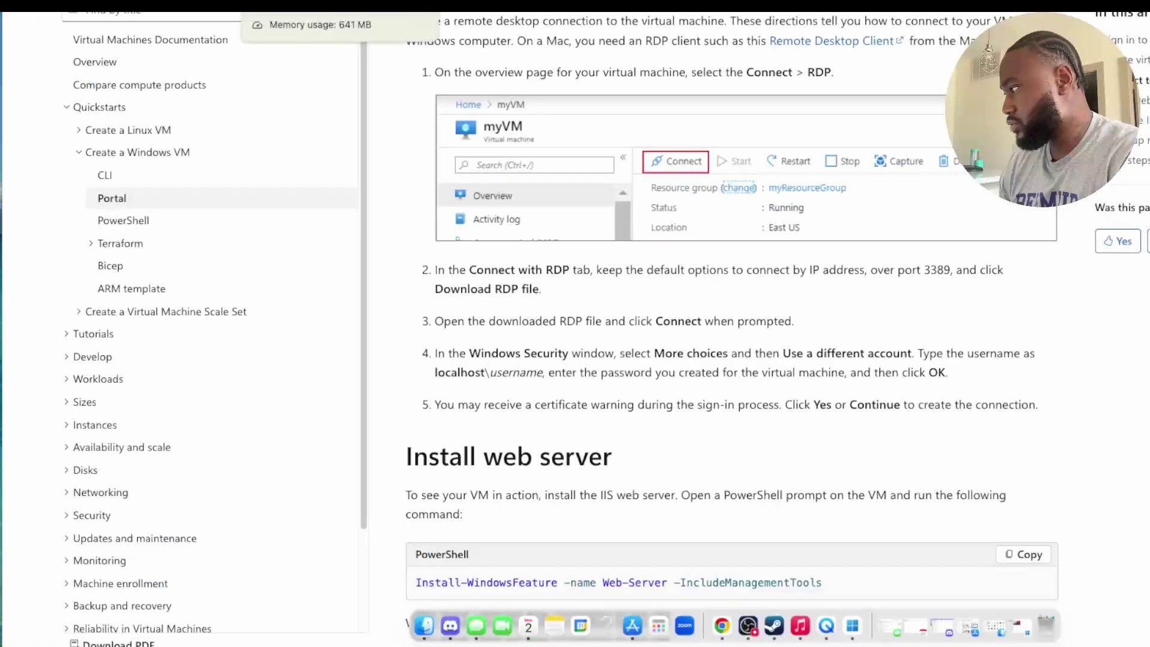
key("ctrl+shift+Tab")
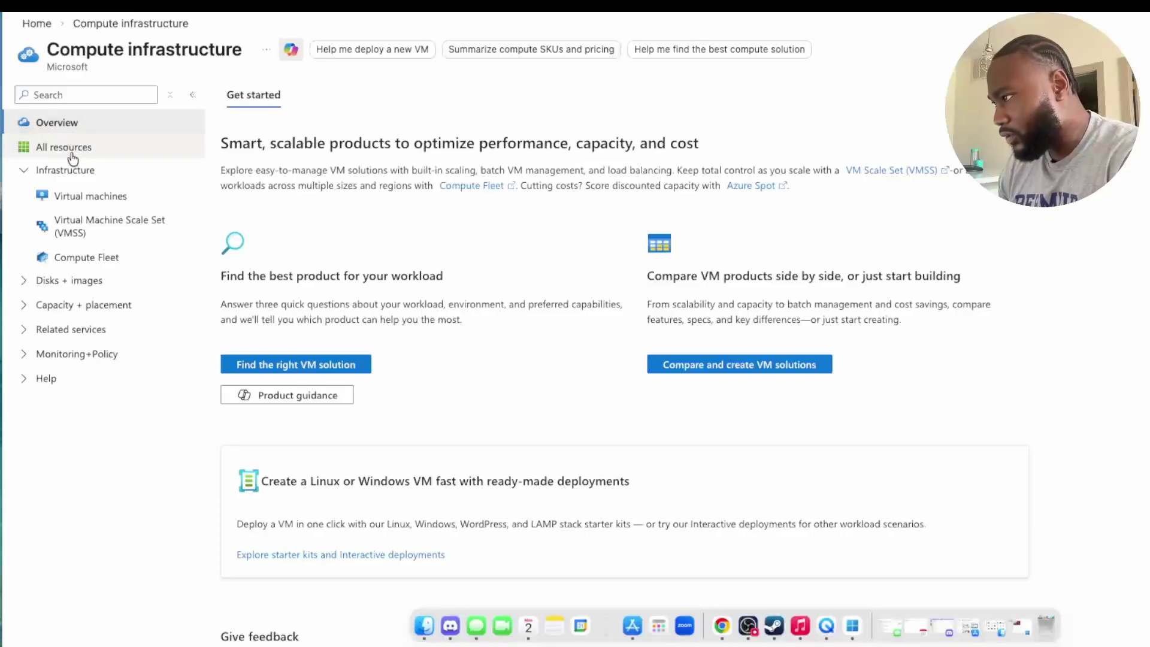
left_click(107, 206)
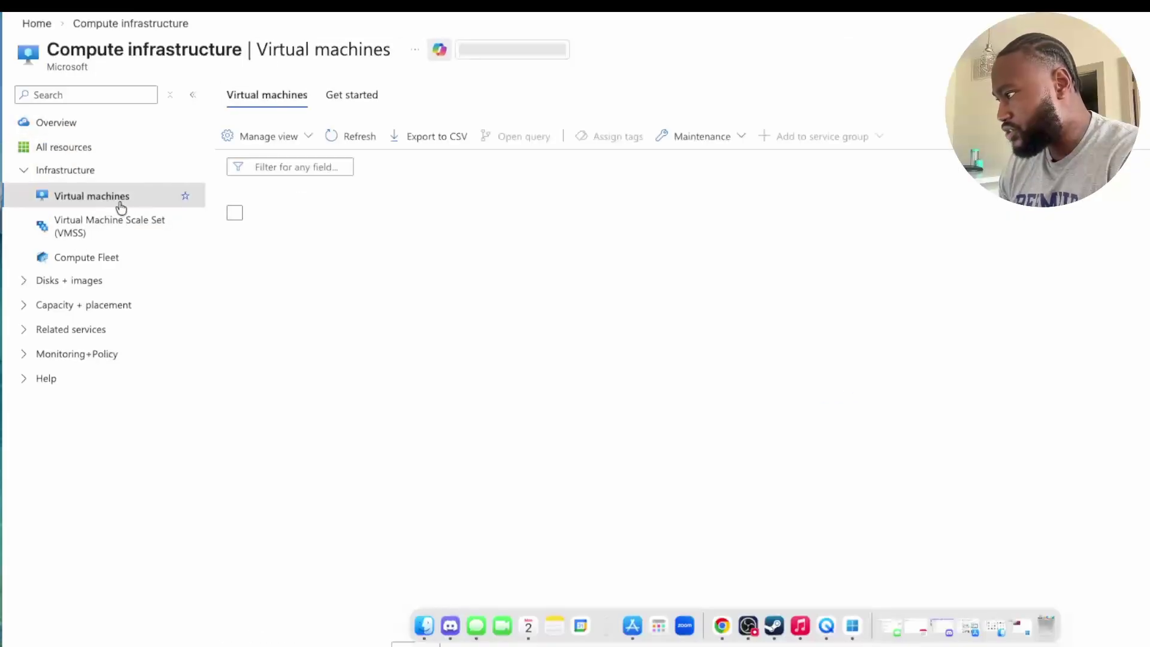
left_click(293, 243)
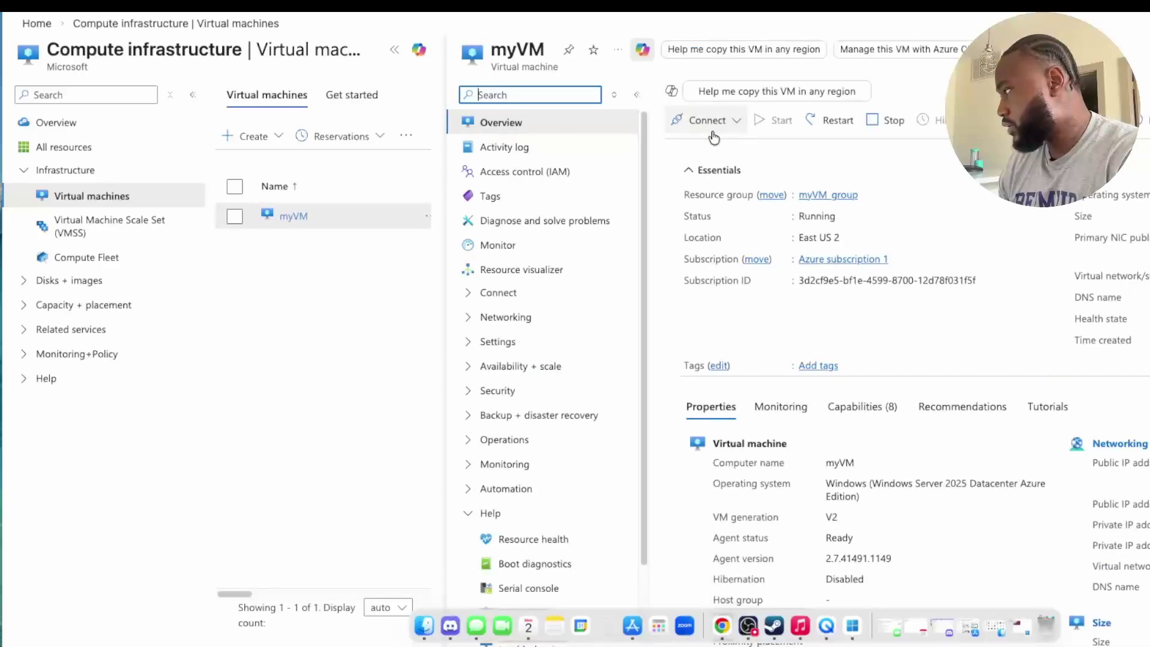
Step: Open myVM's Connect page, dismiss the tip, and copy public IP 20.12.72.154
left_click(716, 128)
left_click(710, 145)
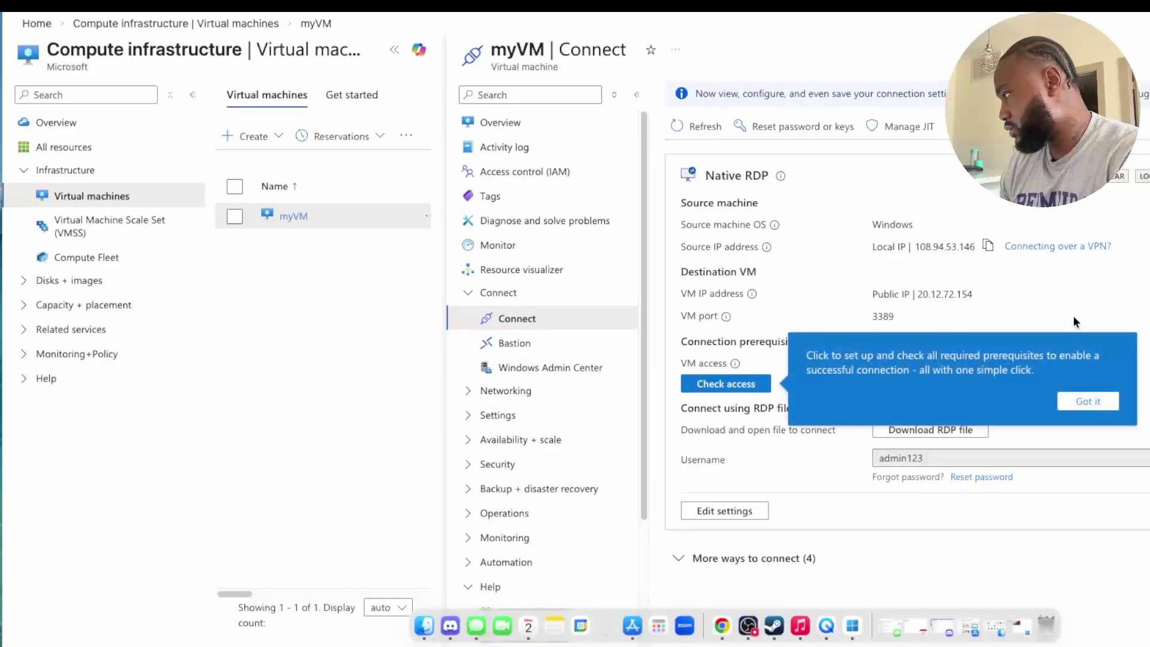
left_click(1096, 400)
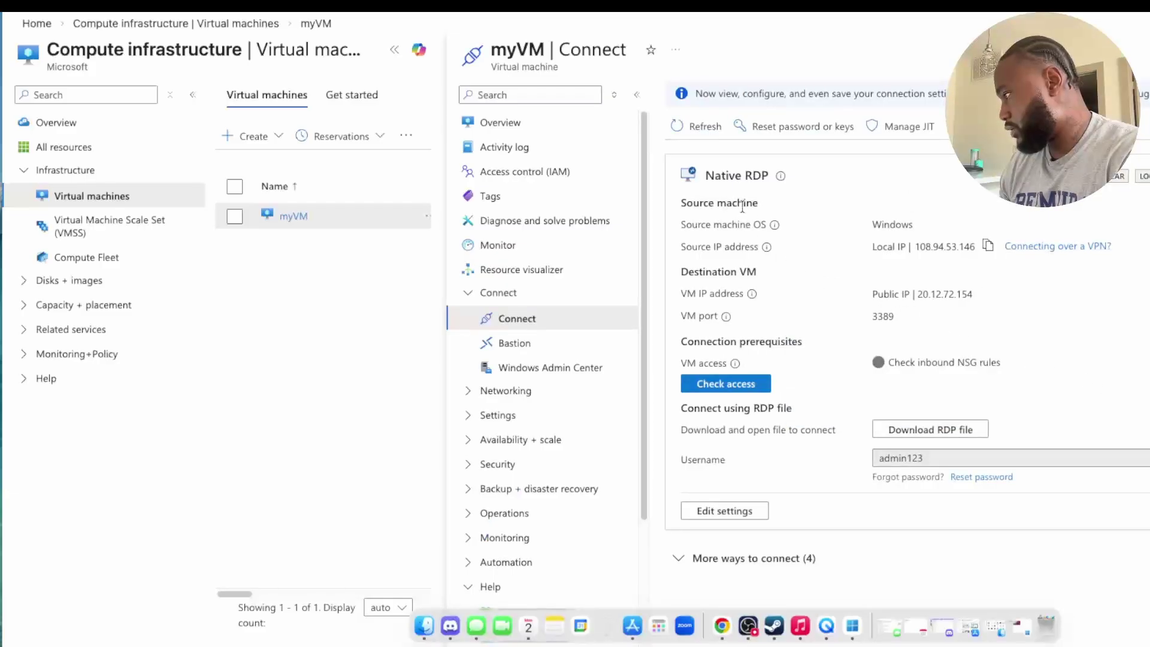
mouse_move(781, 179)
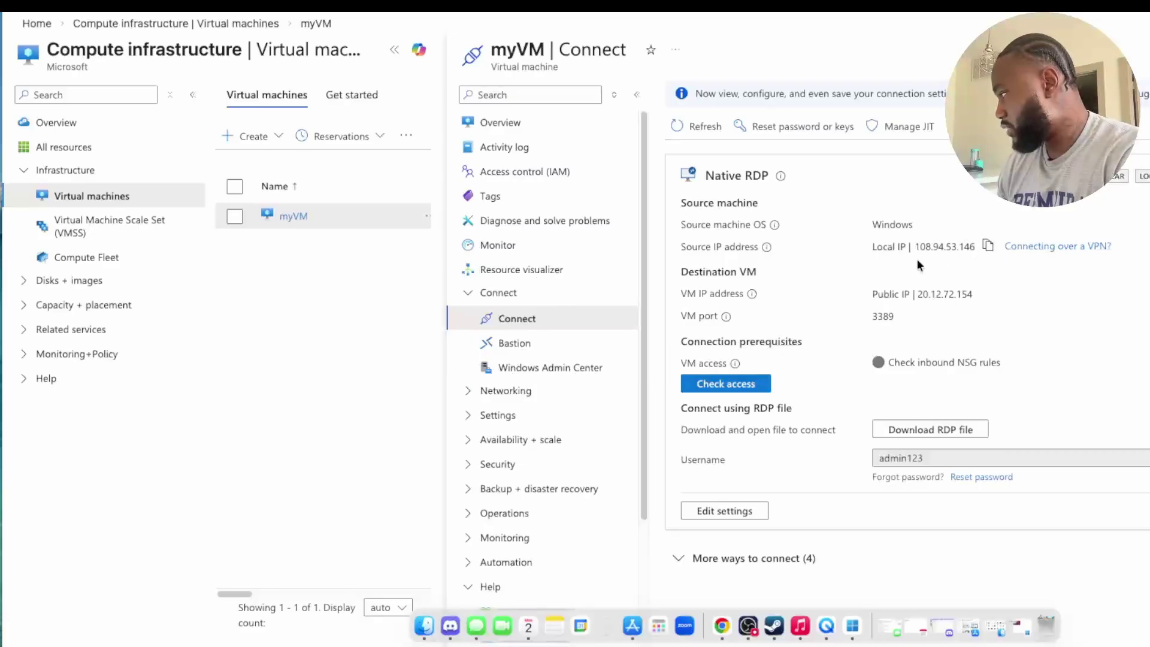
left_click_drag(916, 293, 979, 297)
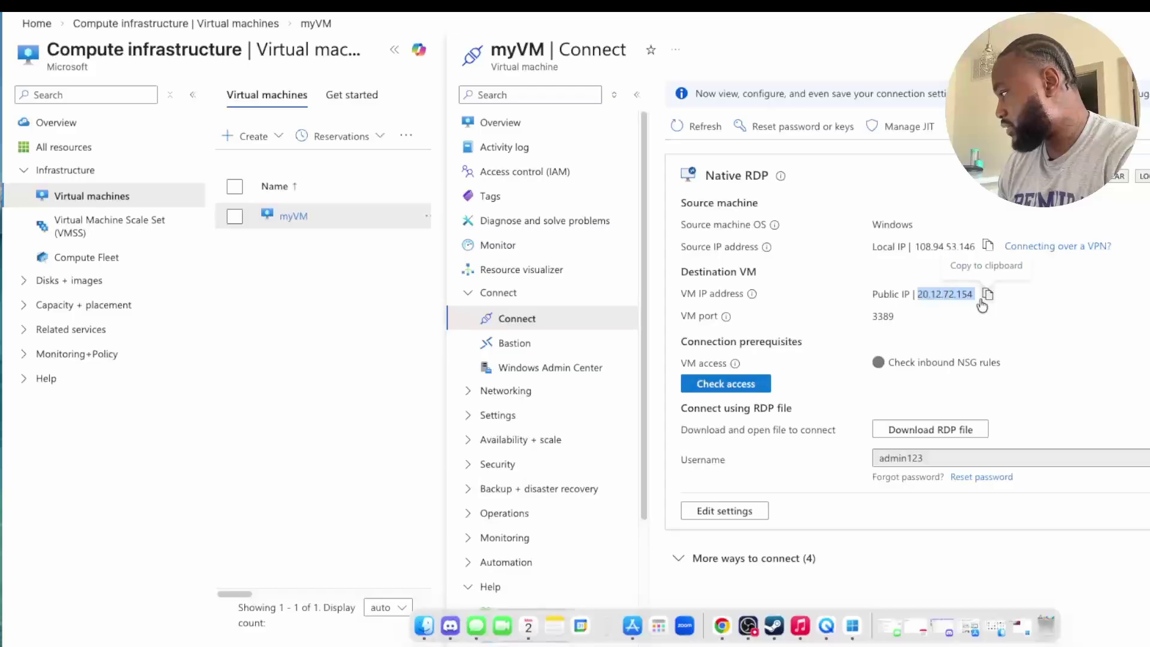
left_click(843, 277)
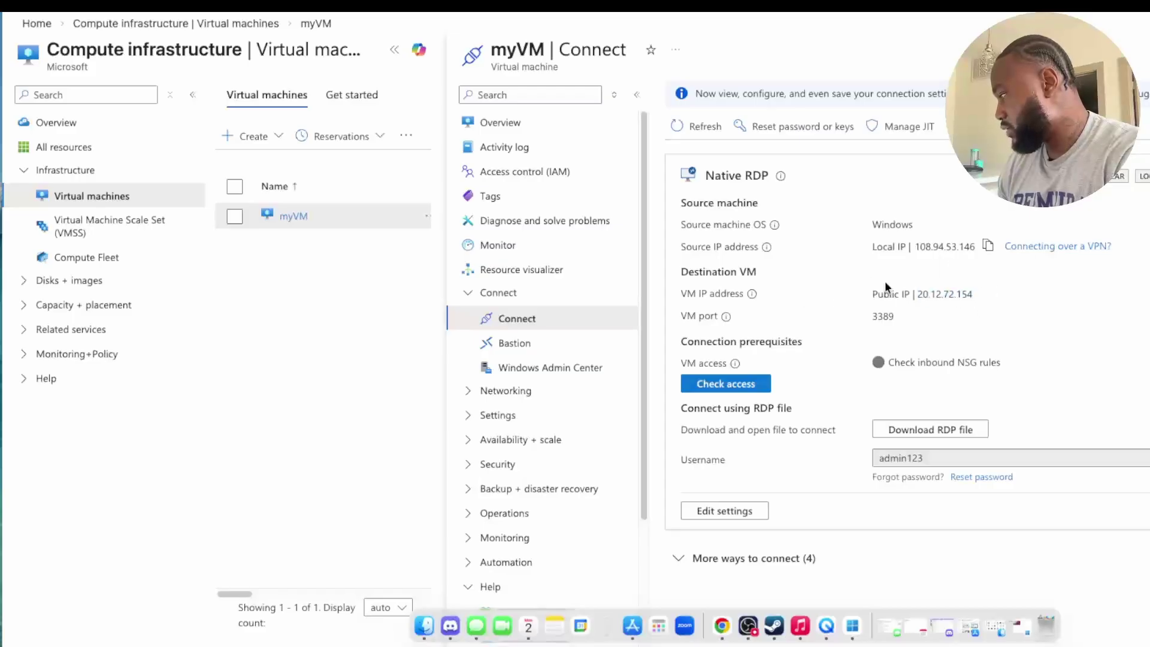
Step: Download myVM's RDP file and save it to the Desktop
left_click(937, 438)
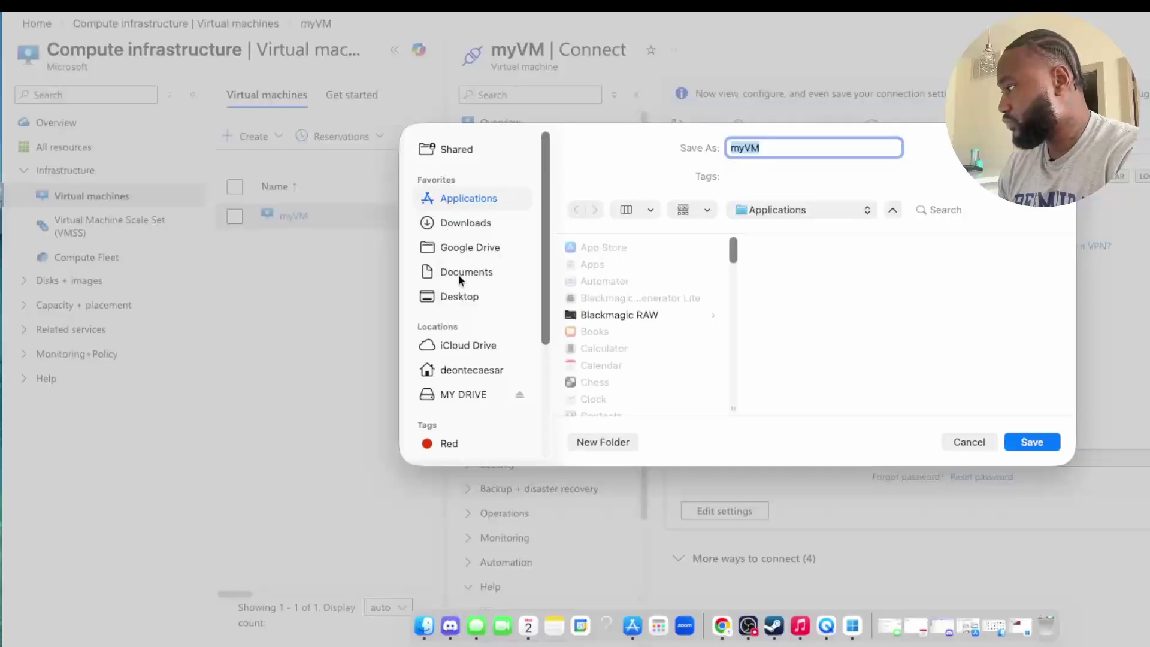
left_click(457, 296)
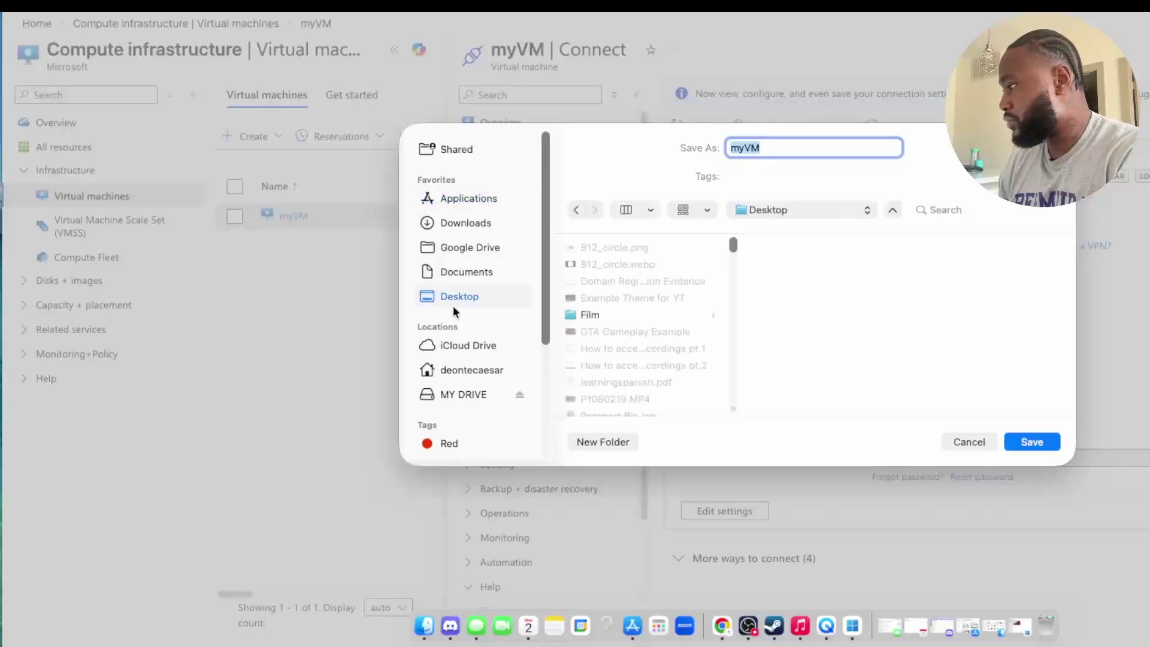
left_click(1030, 446)
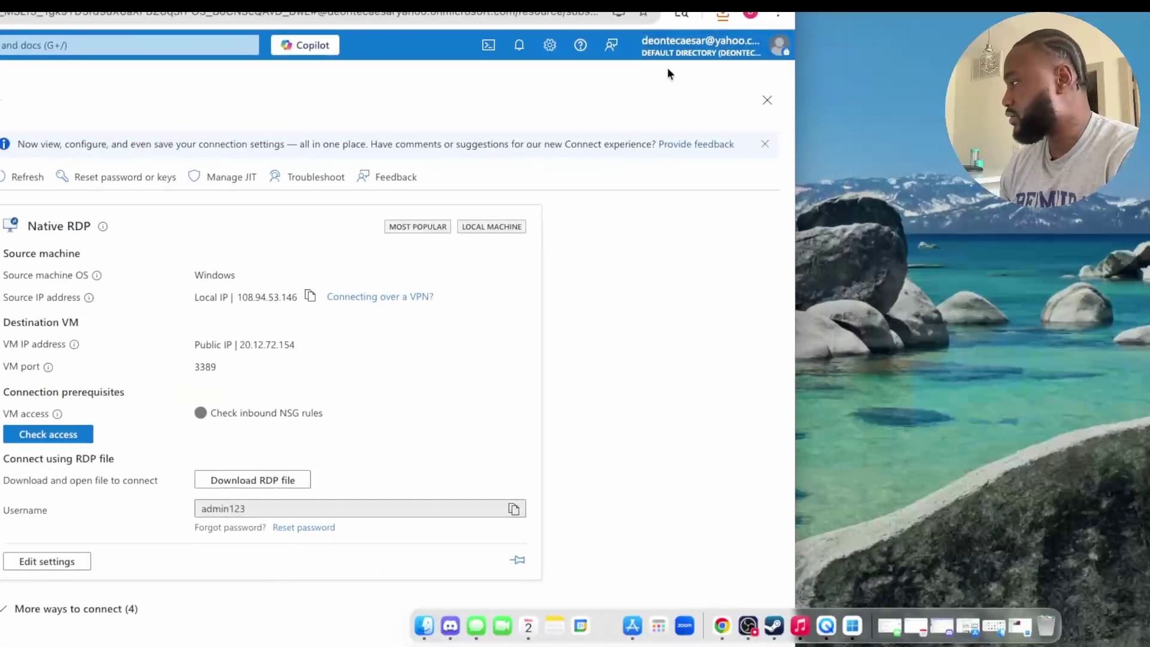
Step: Confirm myVM.rdp finished downloading and restore the browser window to full view
left_click(723, 15)
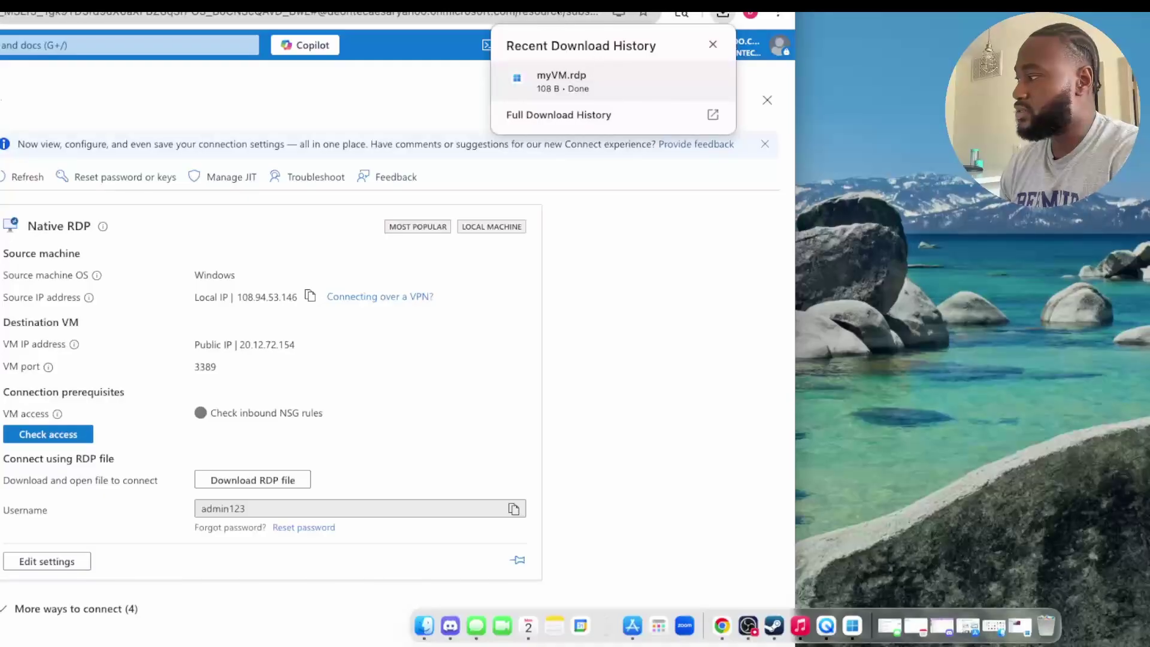
left_click_drag(480, 5, 1145, 2)
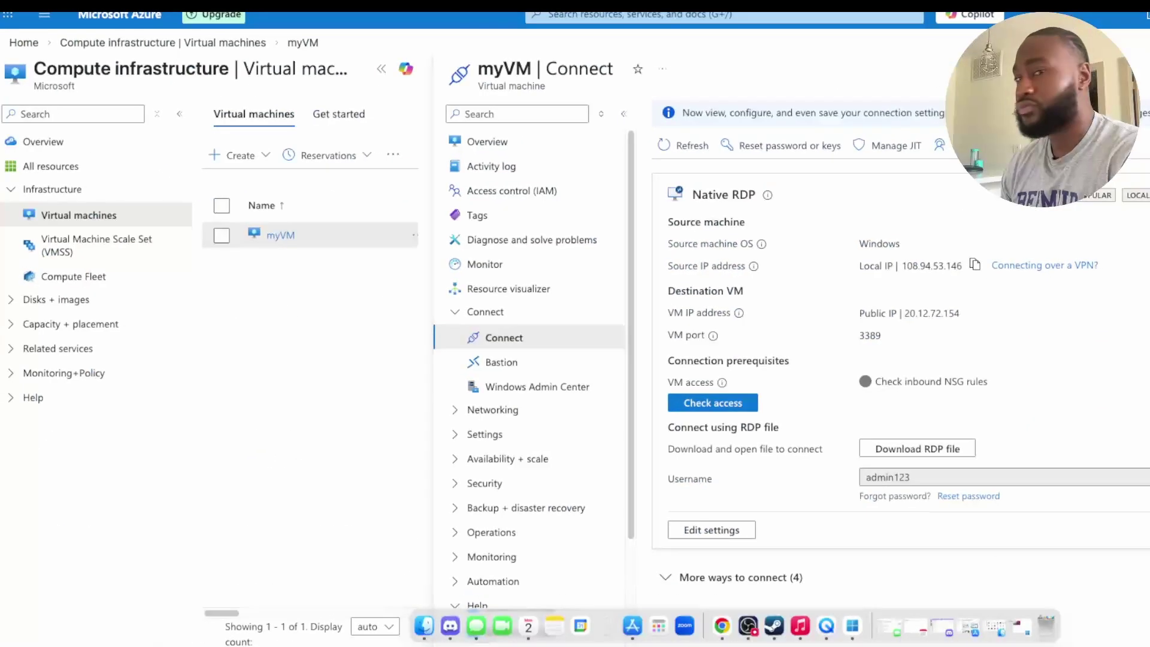
mouse_move(479, 5)
left_mouse_down()
mouse_move(559, 1)
mouse_move(509, 33)
mouse_move(495, 0)
left_mouse_up()
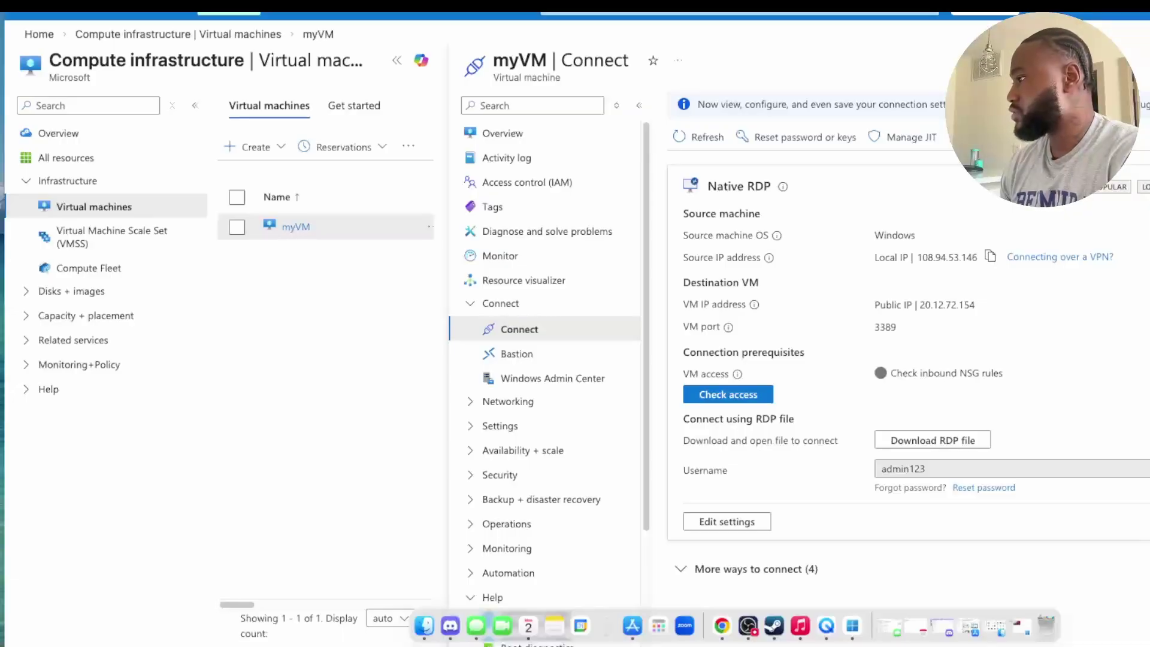
left_click_drag(495, 0, 490, 0)
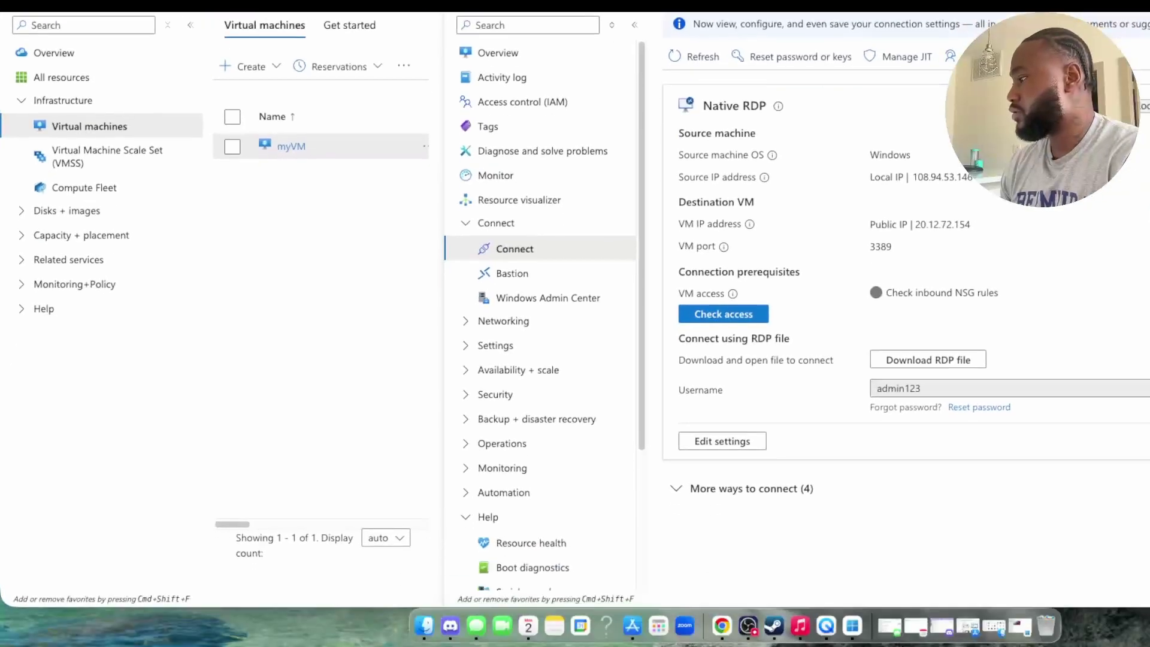
Step: Launch Windows App and dismiss the Microsoft sign-in prompt
left_click(854, 626)
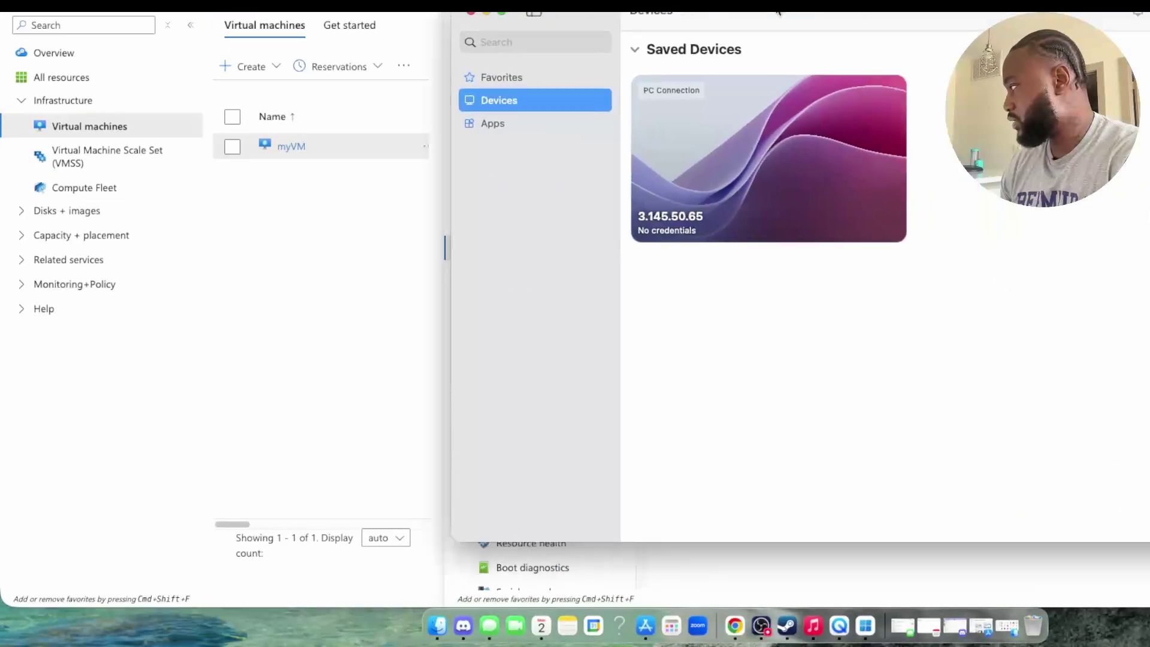
left_click_drag(777, 11, 714, 0)
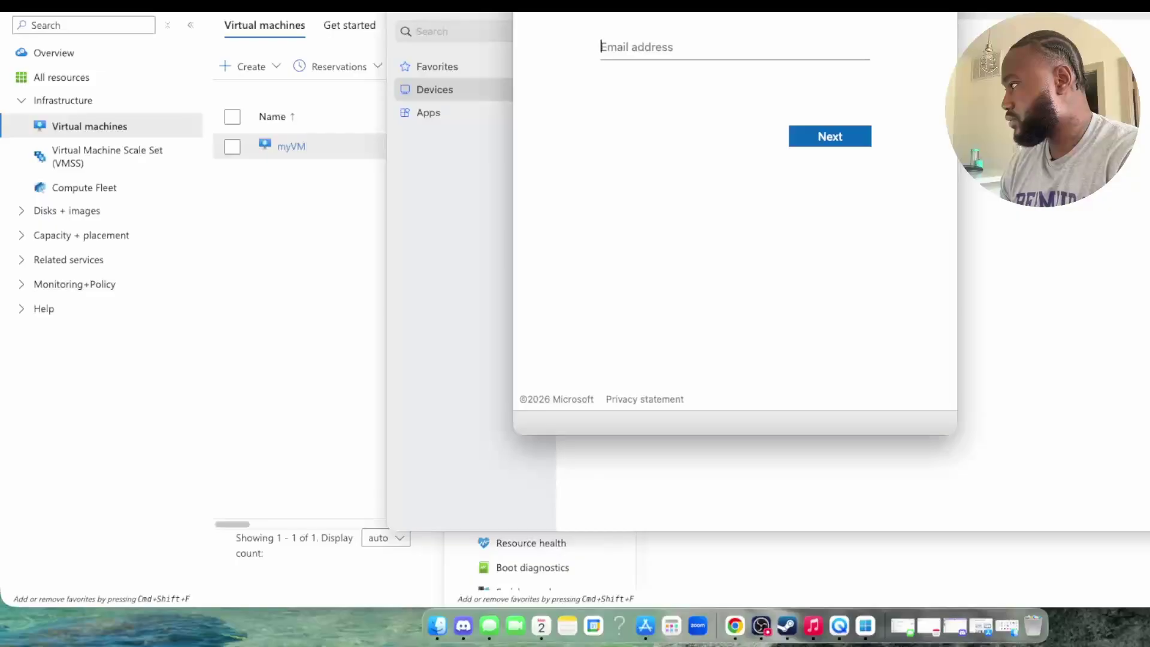
key("Escape")
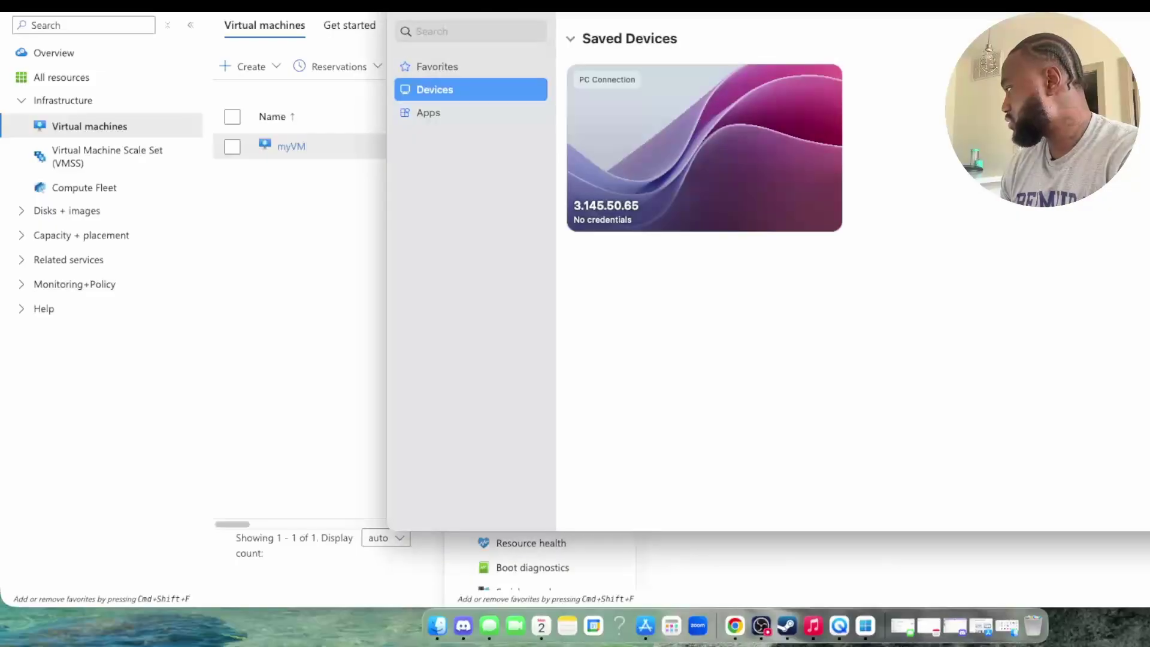
Step: Start and then cancel both the Add PC and Add Workspace forms
key("super+n")
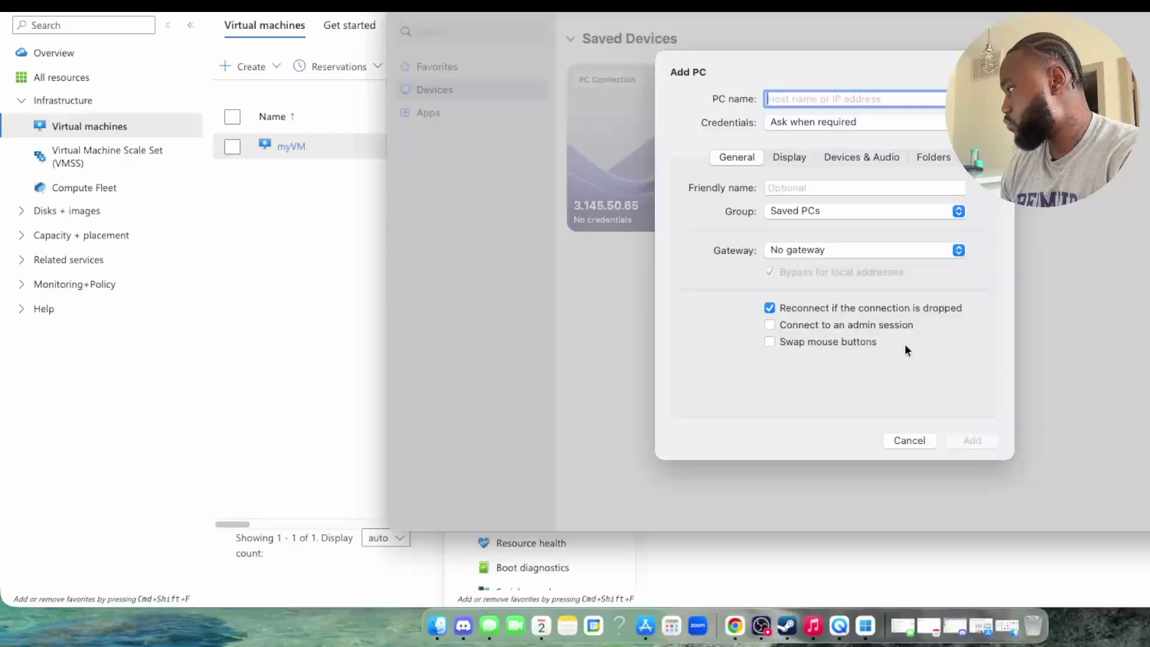
left_click(901, 438)
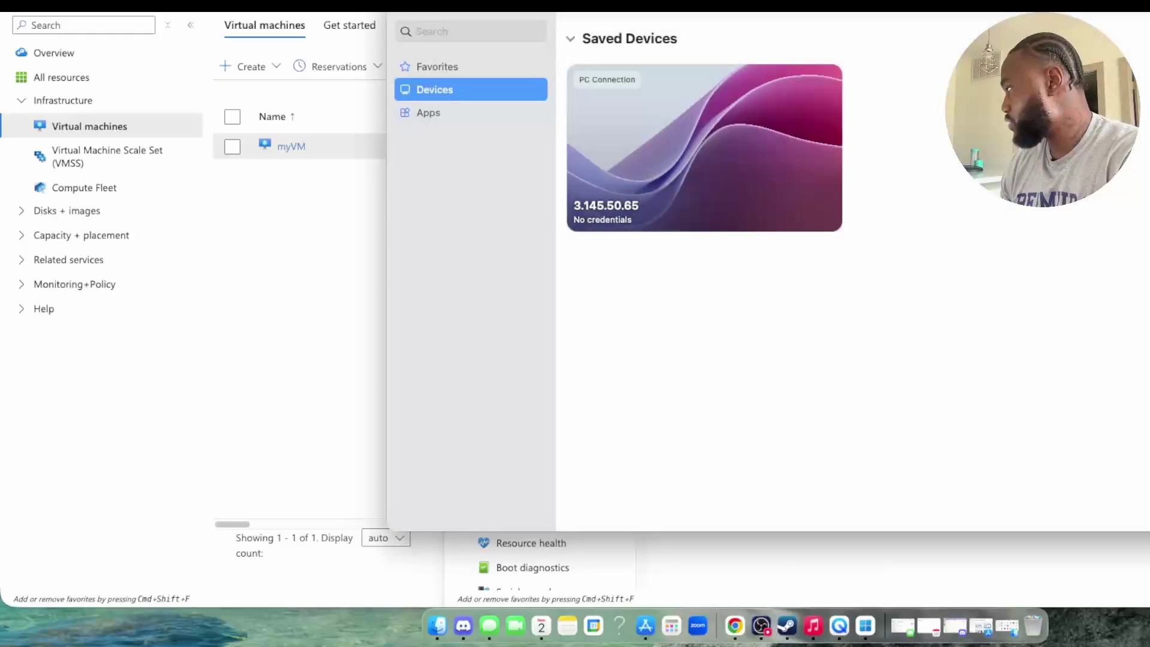
key("super+shift+n")
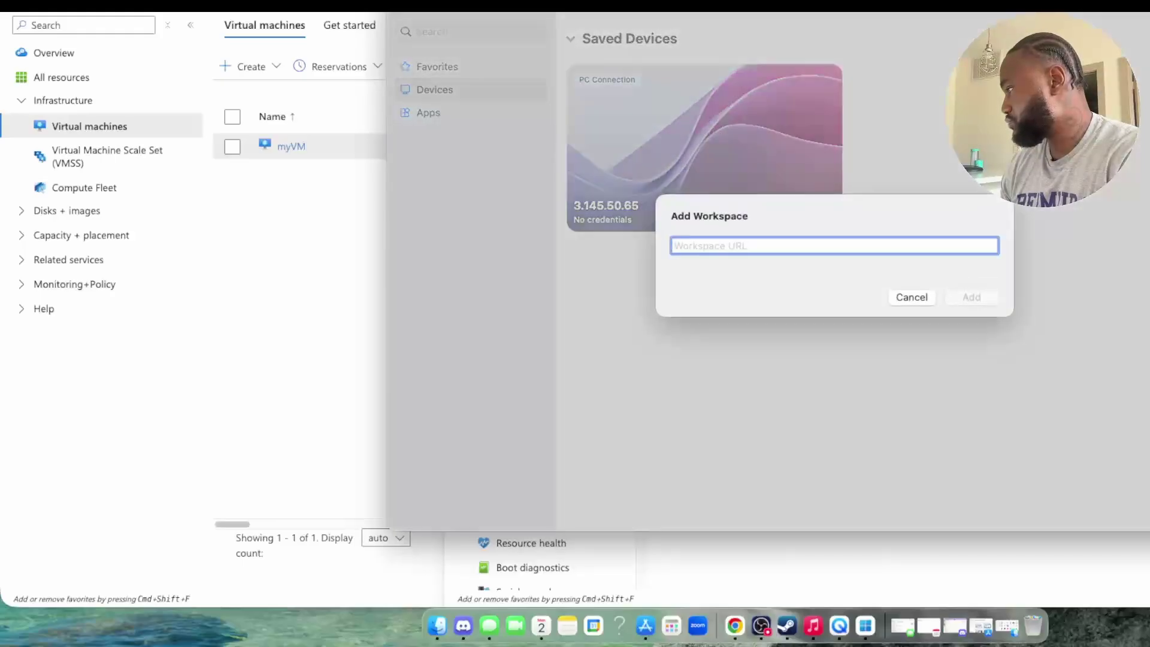
left_click(898, 297)
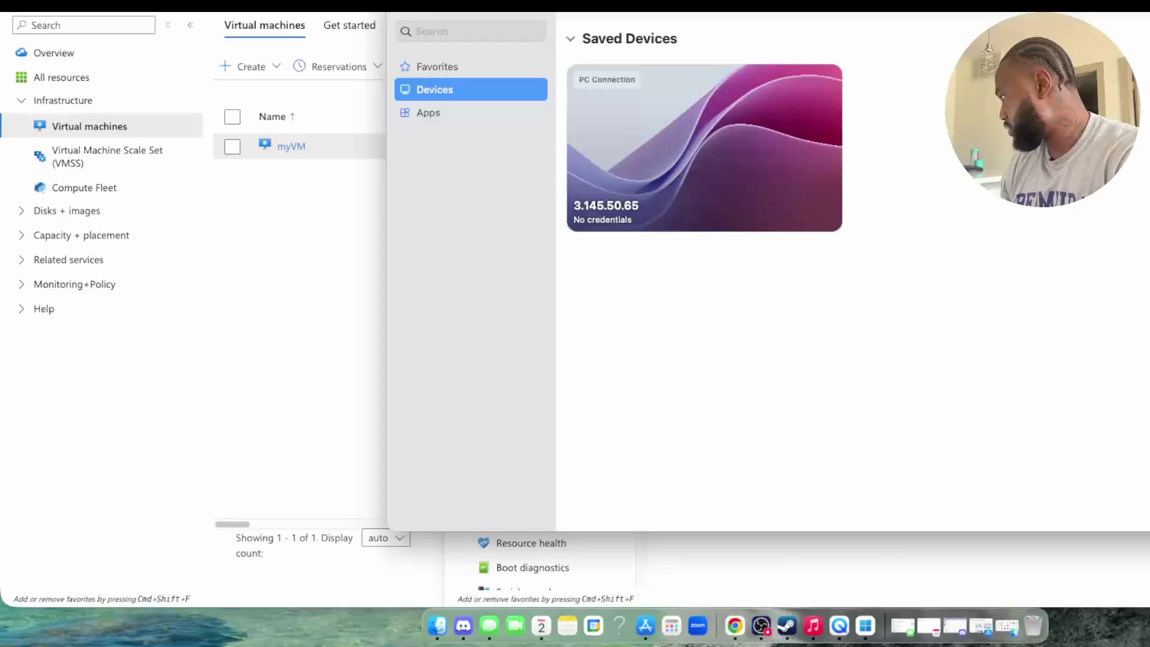
Step: Add a PC named myVM after reviewing its Display, Devices & Audio and Folders tabs
key("super+n")
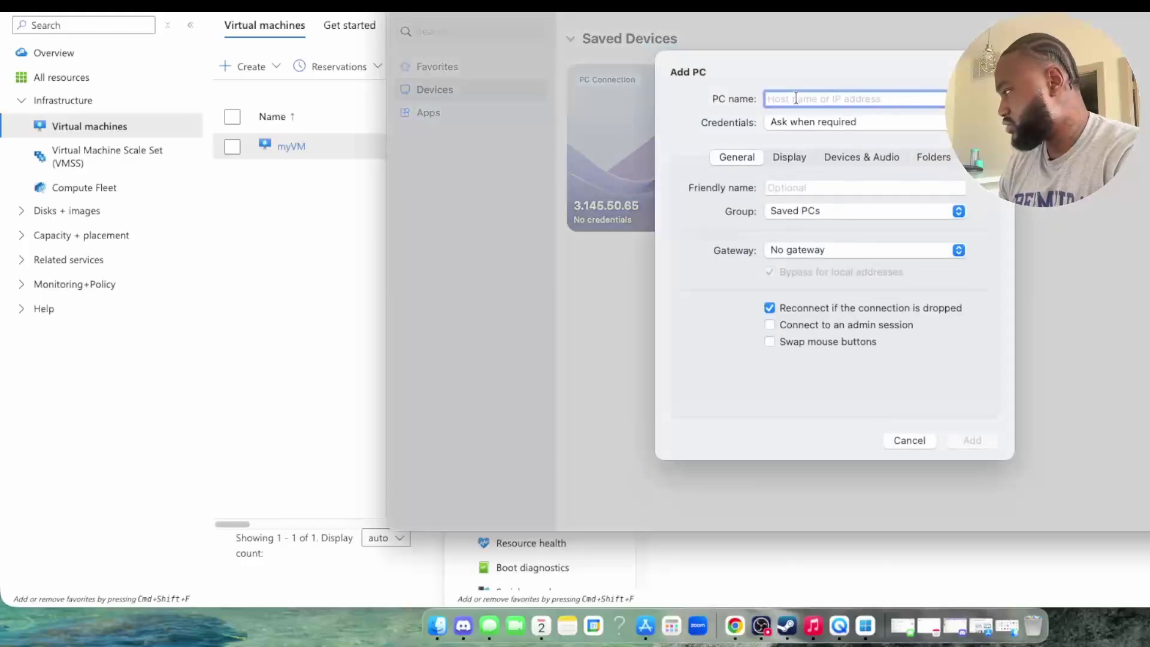
type("my")
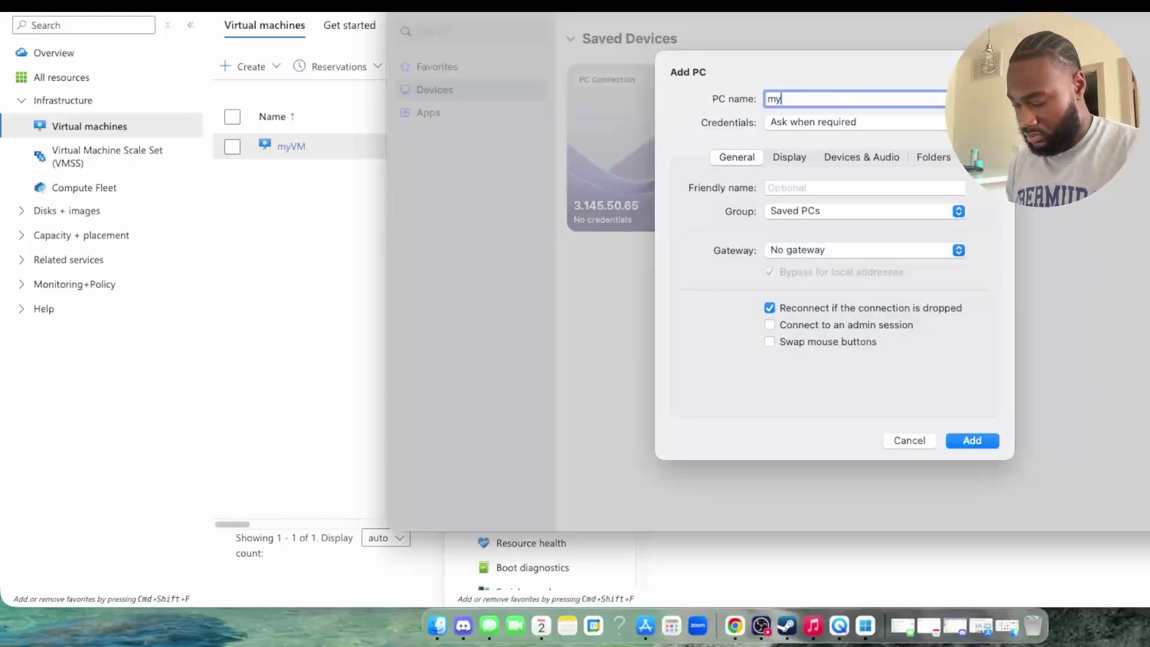
type("VM")
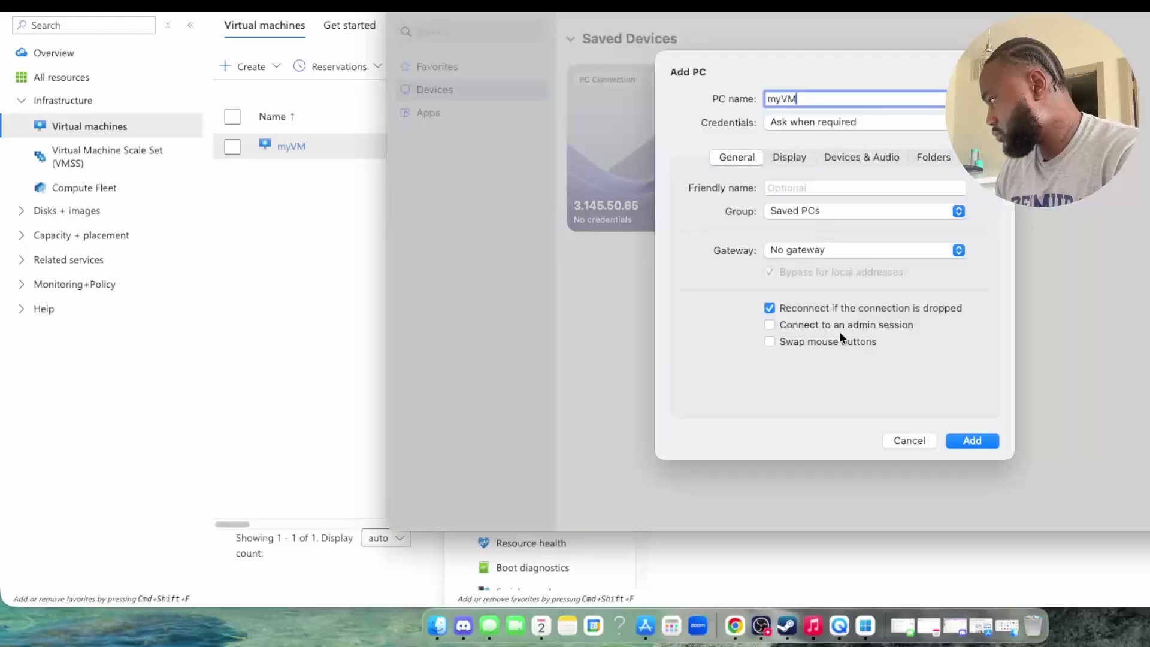
left_click(784, 157)
left_click(893, 156)
left_click(929, 157)
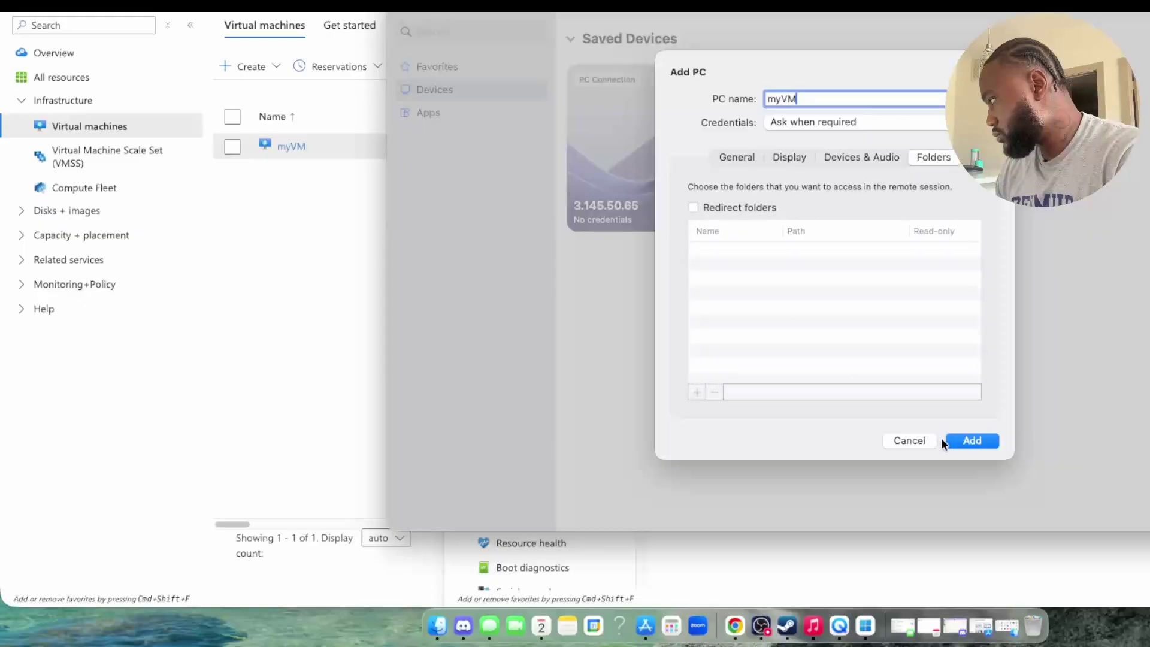
left_click(960, 439)
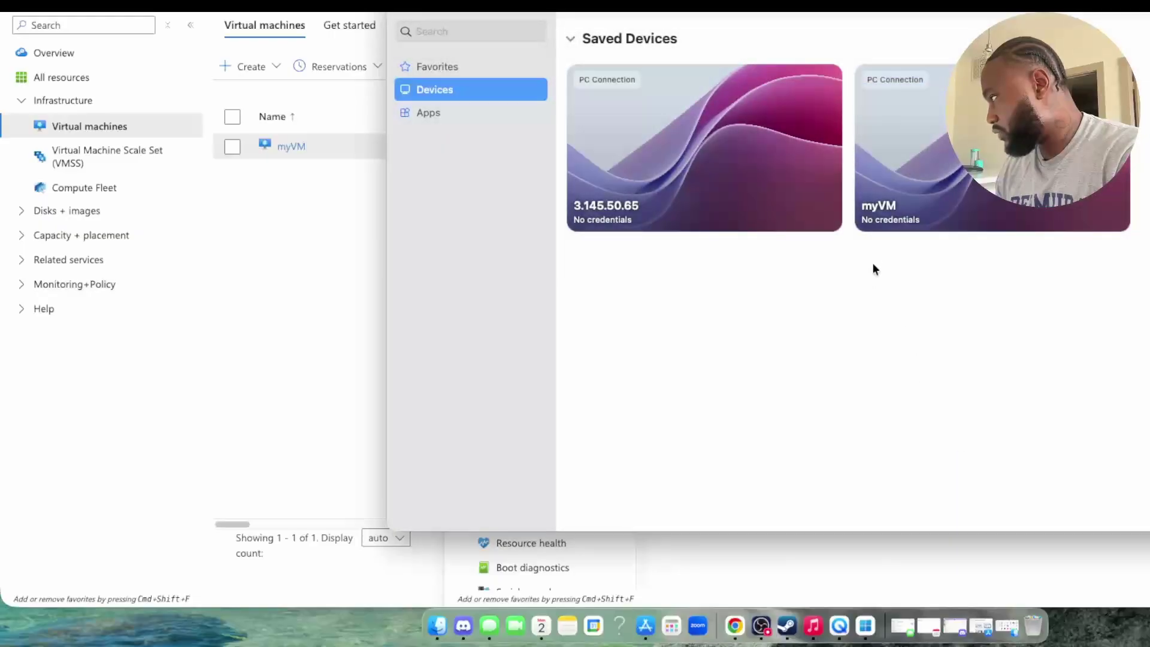
Step: Edit myVM's settings, toggling folder redirection on and off, save, and connect to it
right_click(1030, 84)
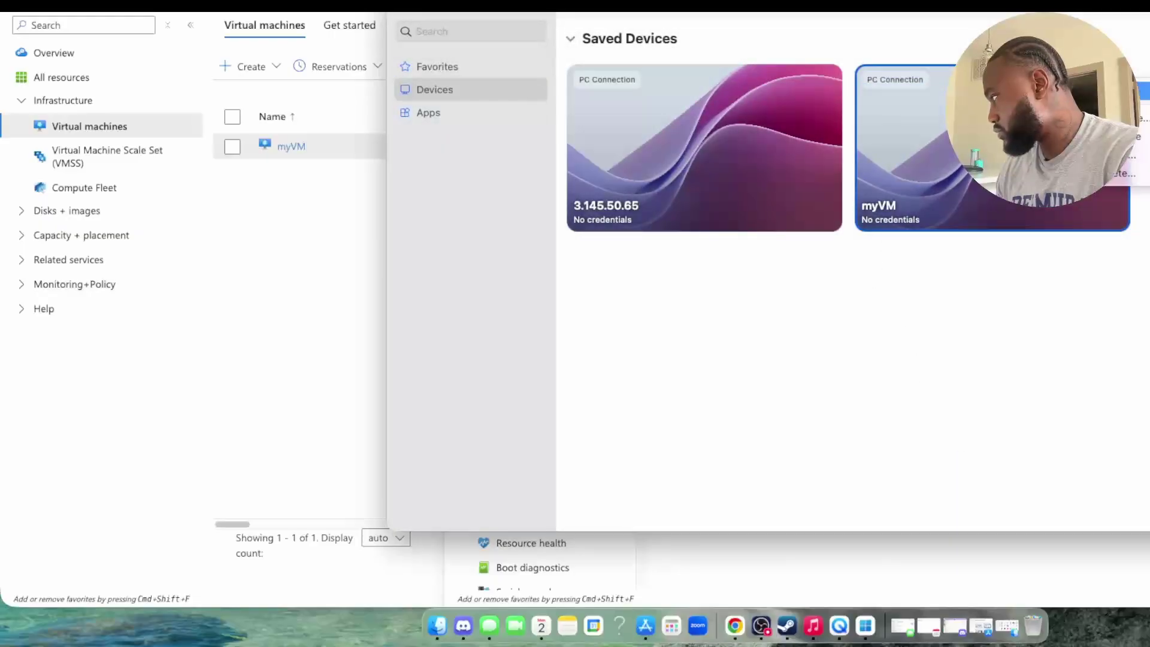
left_click(1122, 118)
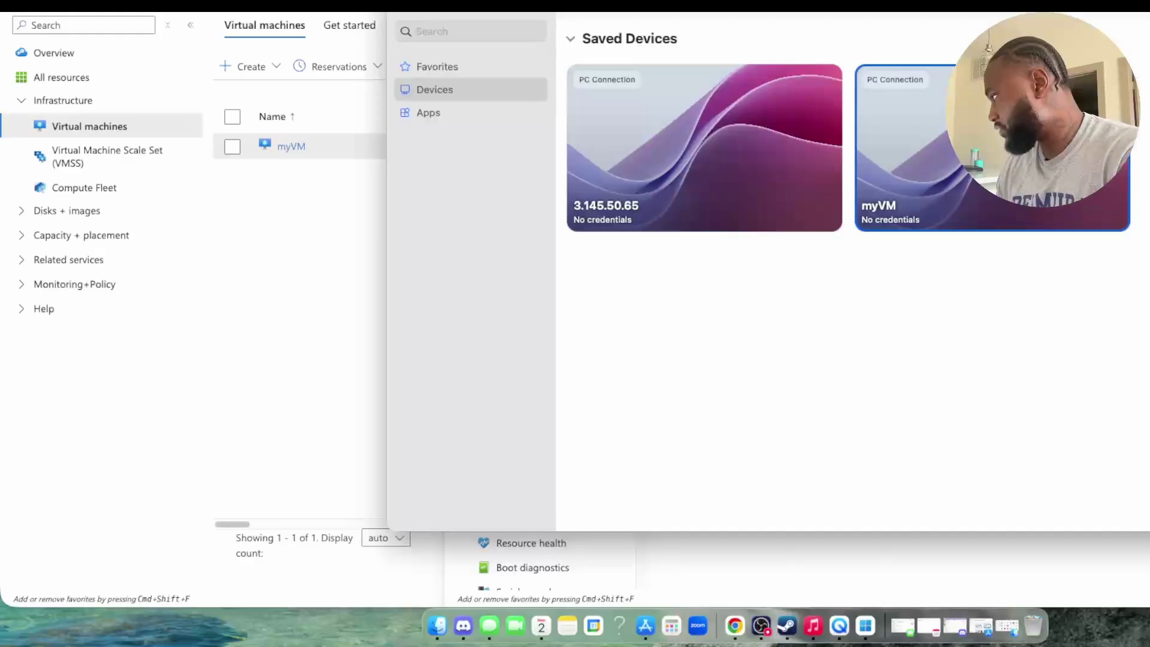
left_click(926, 157)
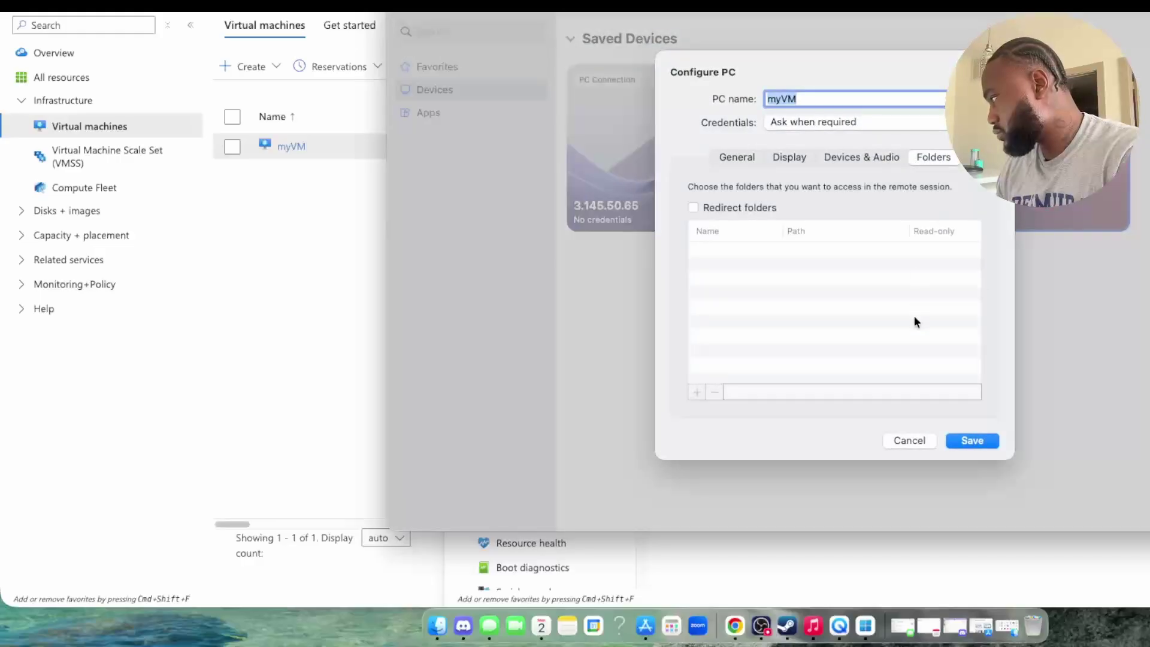
left_click(693, 207)
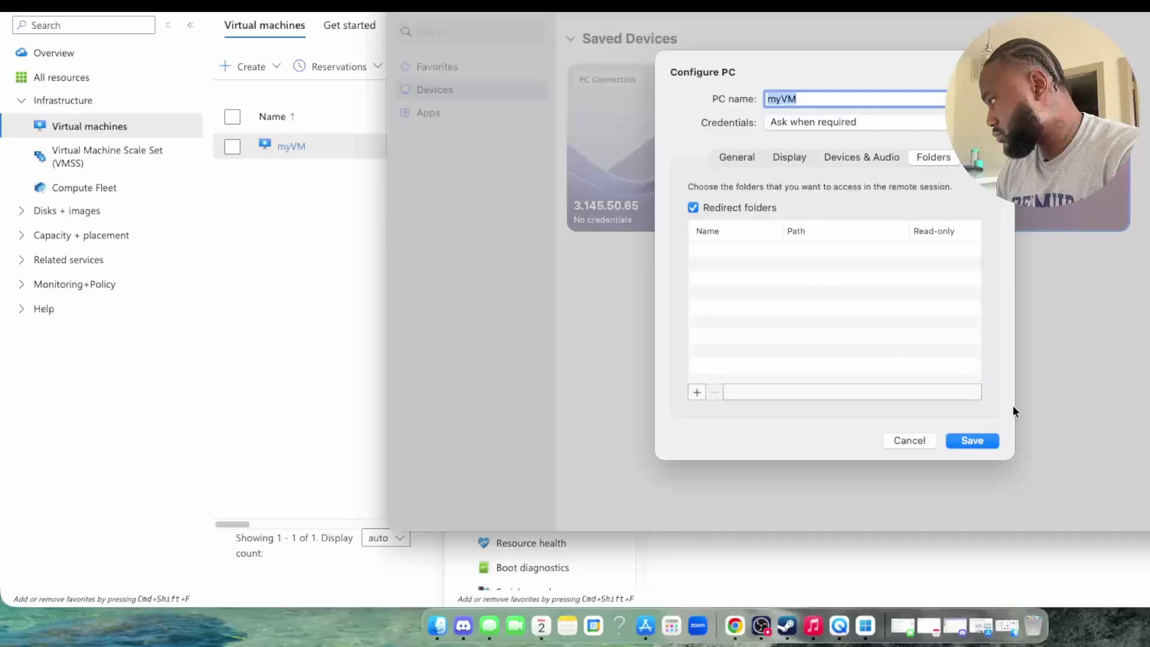
left_click(694, 208)
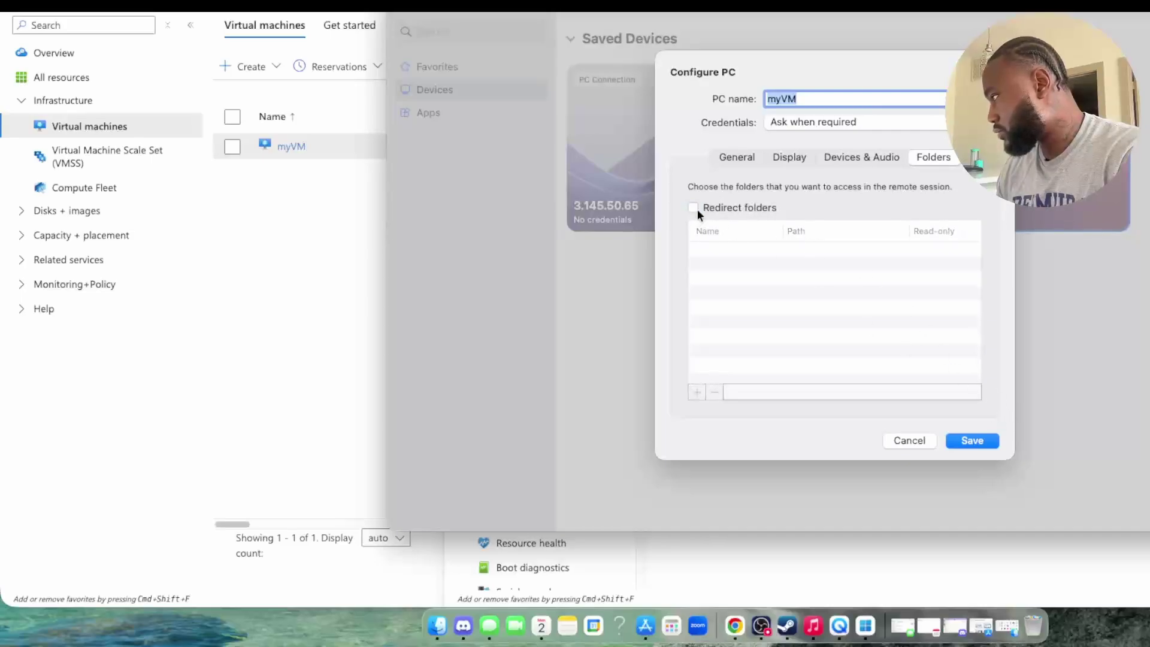
left_click(863, 156)
left_click(790, 157)
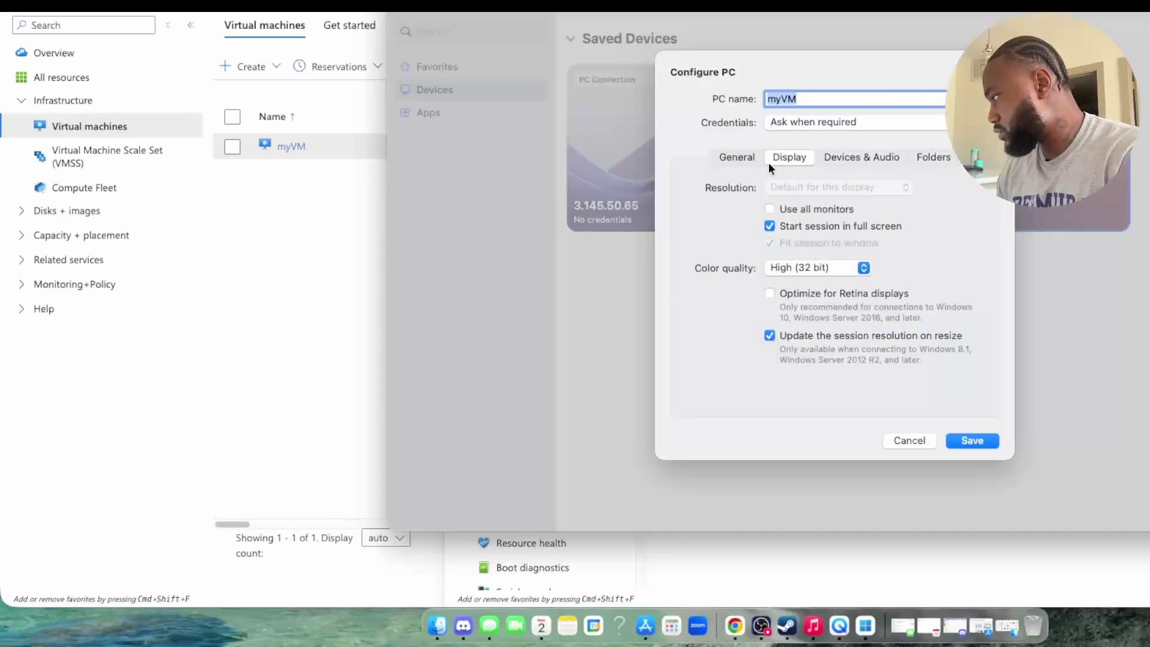
left_click(738, 163)
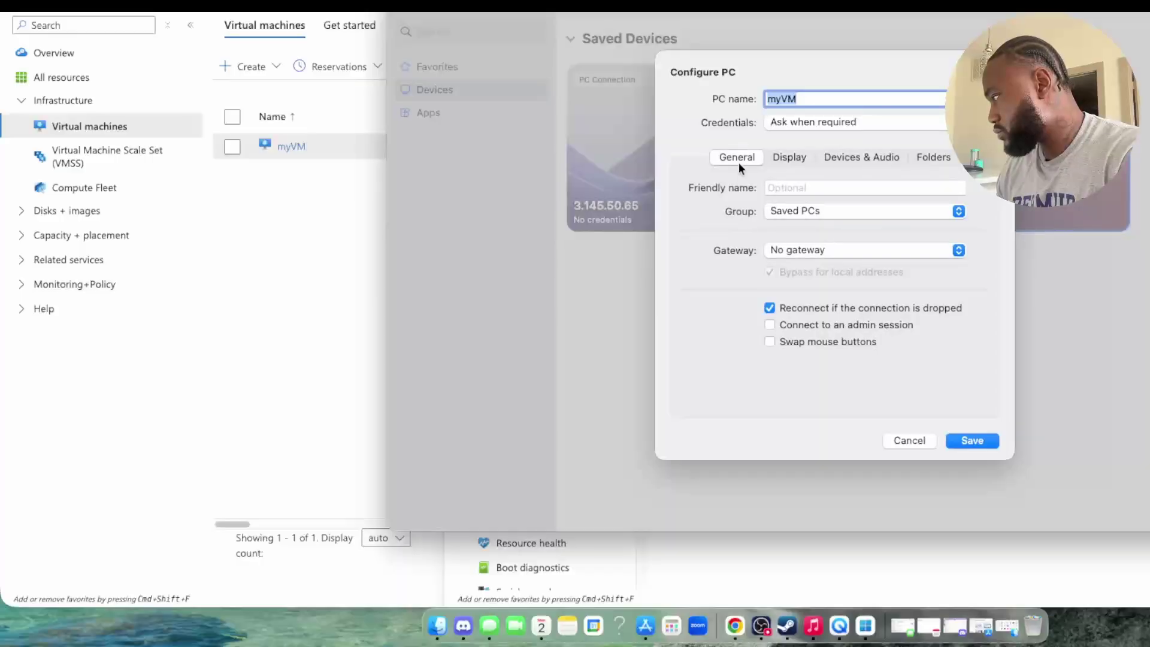
left_click(972, 441)
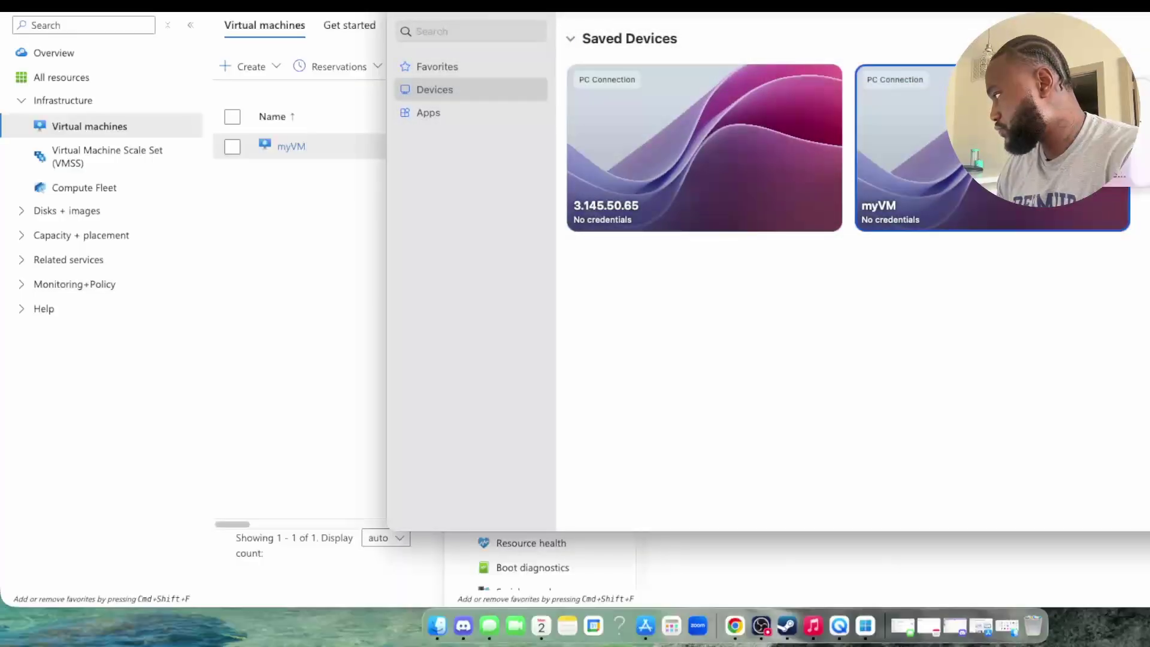
double_click(992, 150)
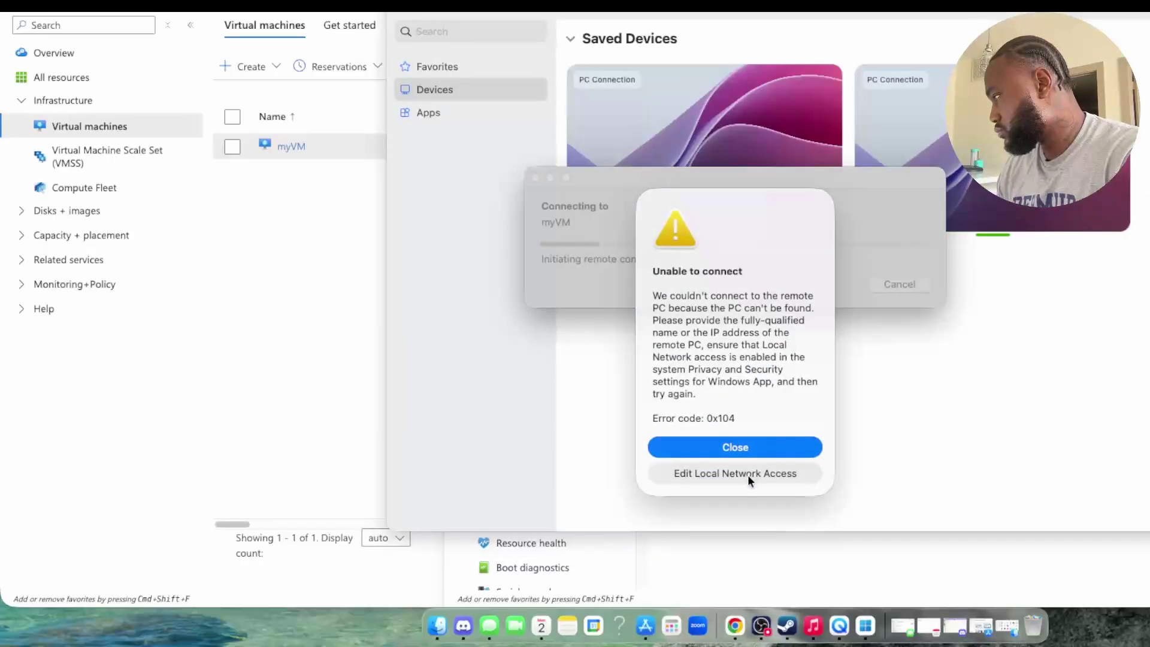
Step: Close the 'Unable to connect' error and start a new Add PC form
left_click(760, 450)
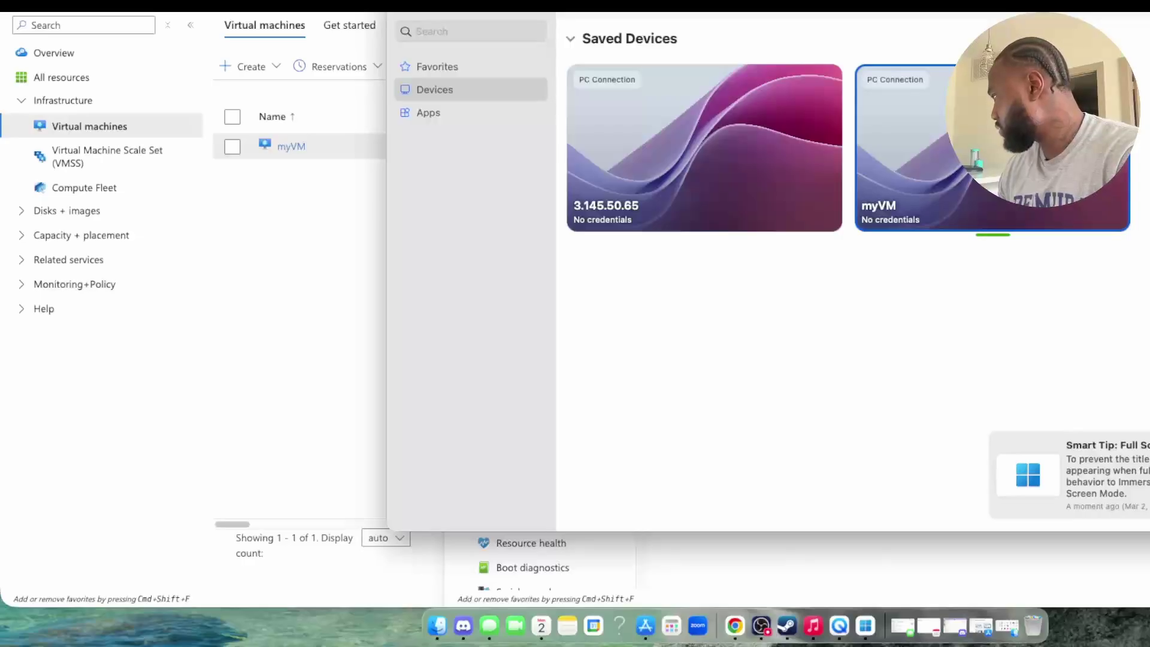
key("super+n")
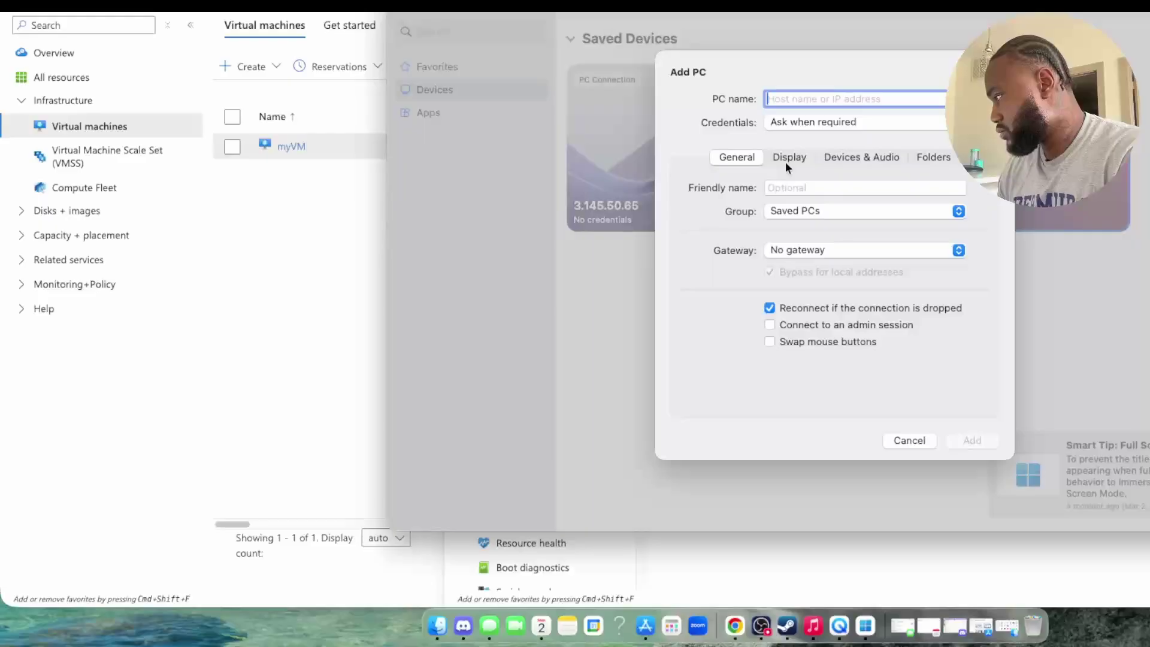
Step: Review the new PC's Display, Devices & Audio and Folders tabs and enable Redirect folders
left_click(786, 157)
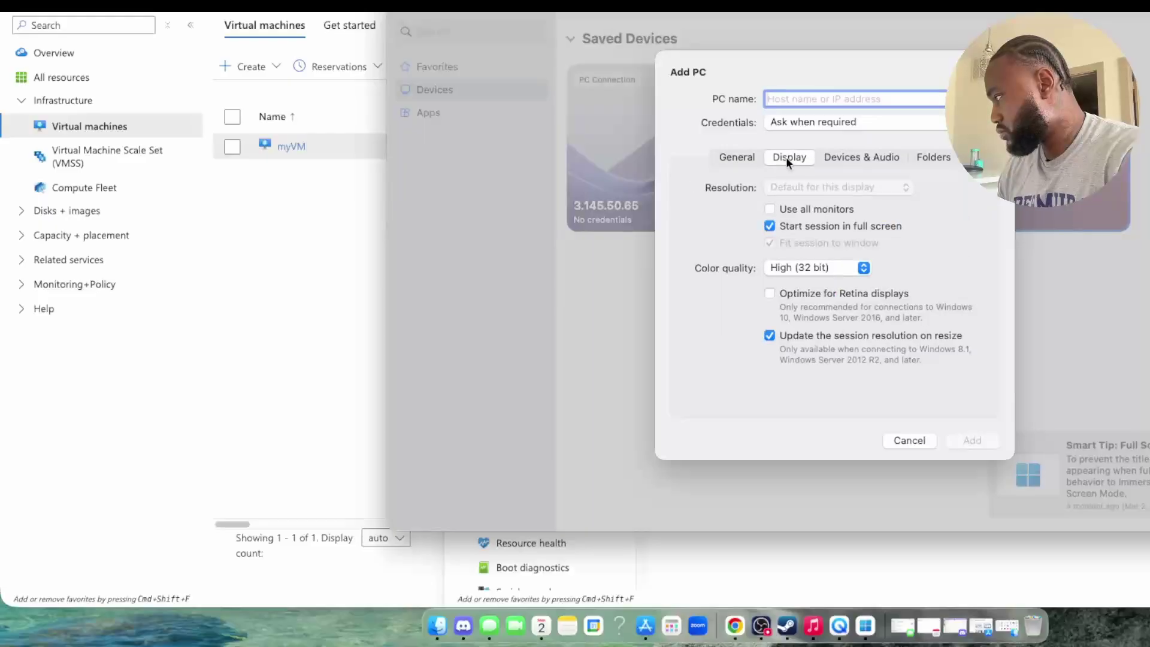
left_click(876, 156)
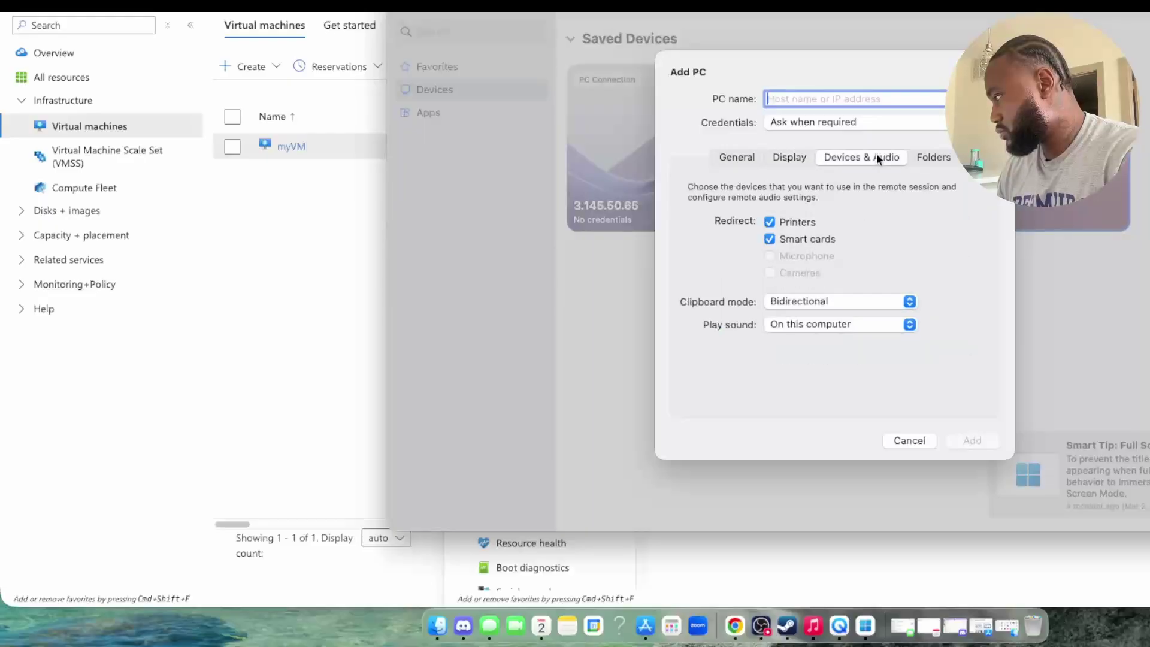
left_click(937, 154)
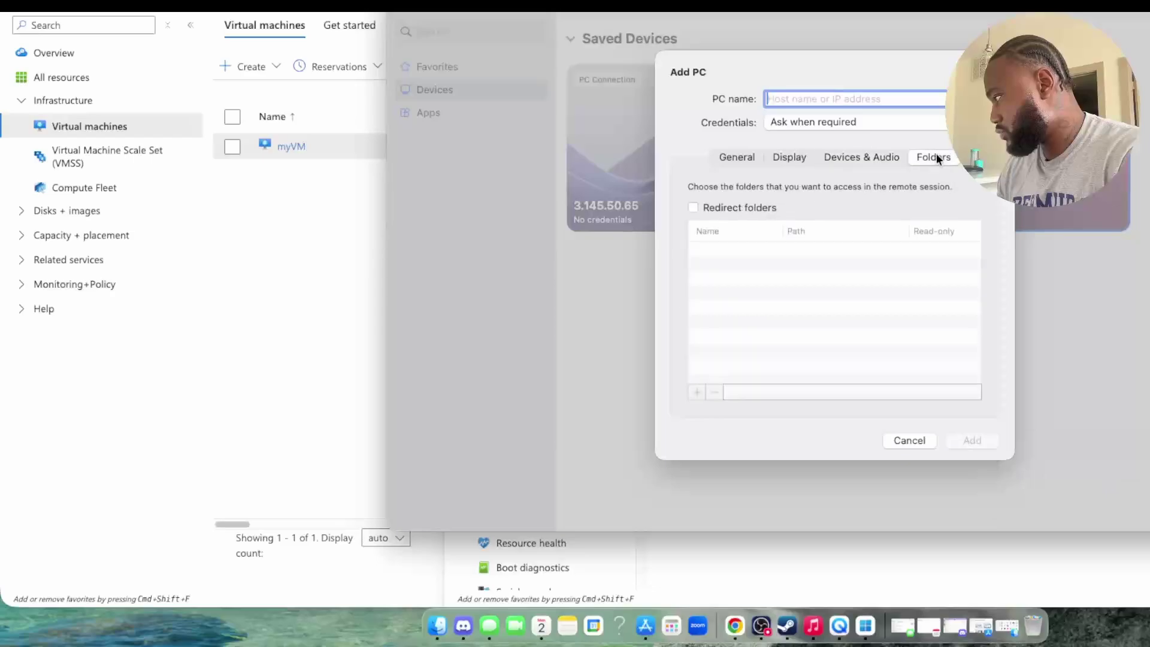
left_click(695, 206)
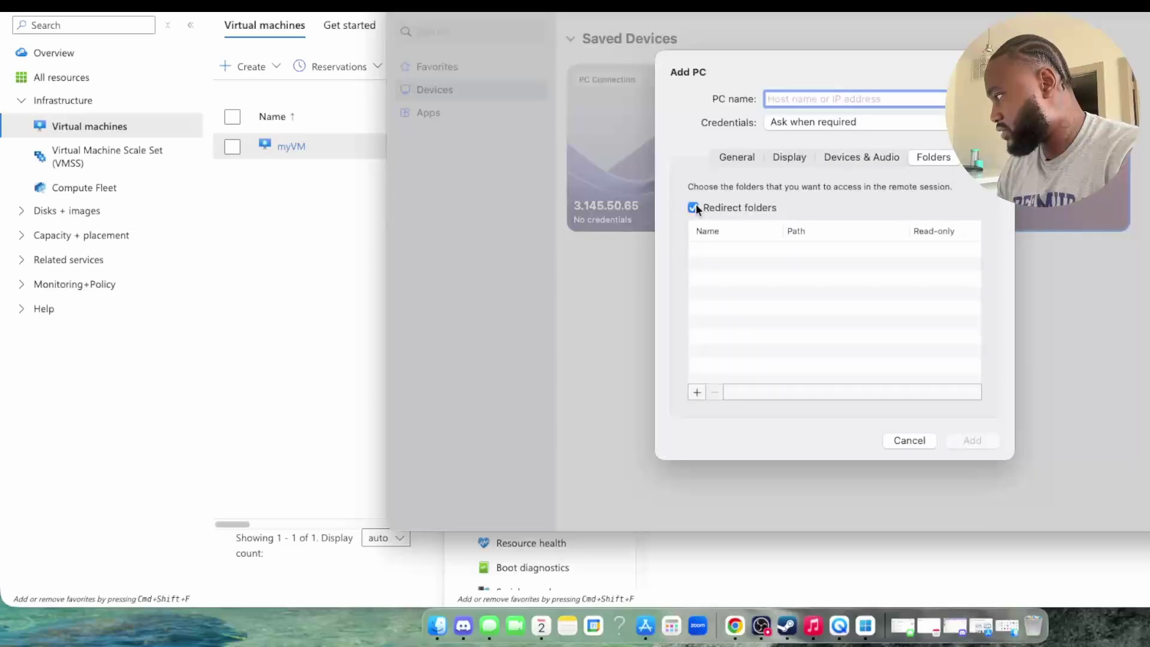
Step: Browse Downloads, Applications and Recents for a shared folder, then cancel the picker and Add PC
left_click(696, 393)
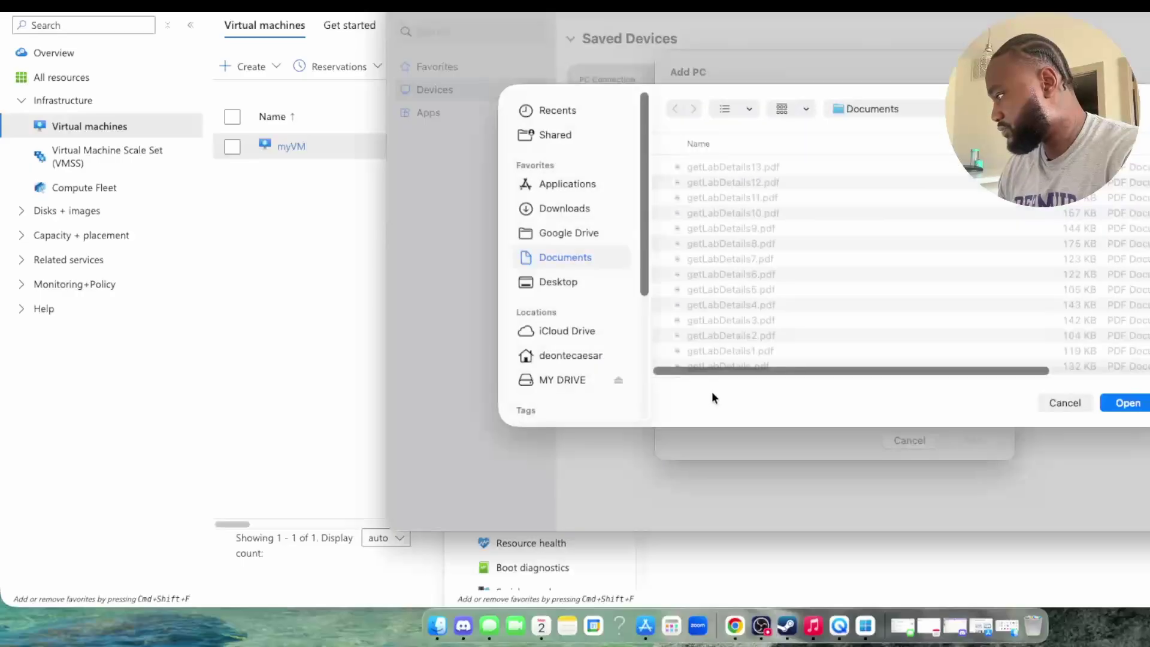
left_click(569, 209)
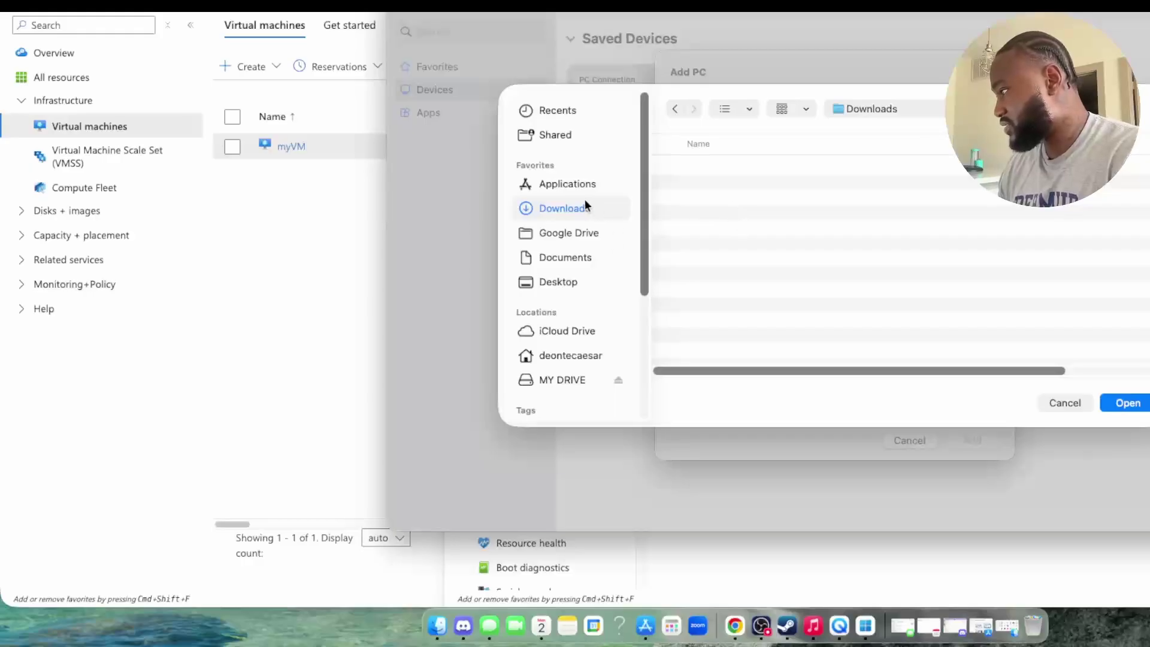
left_click(555, 186)
left_click(556, 201)
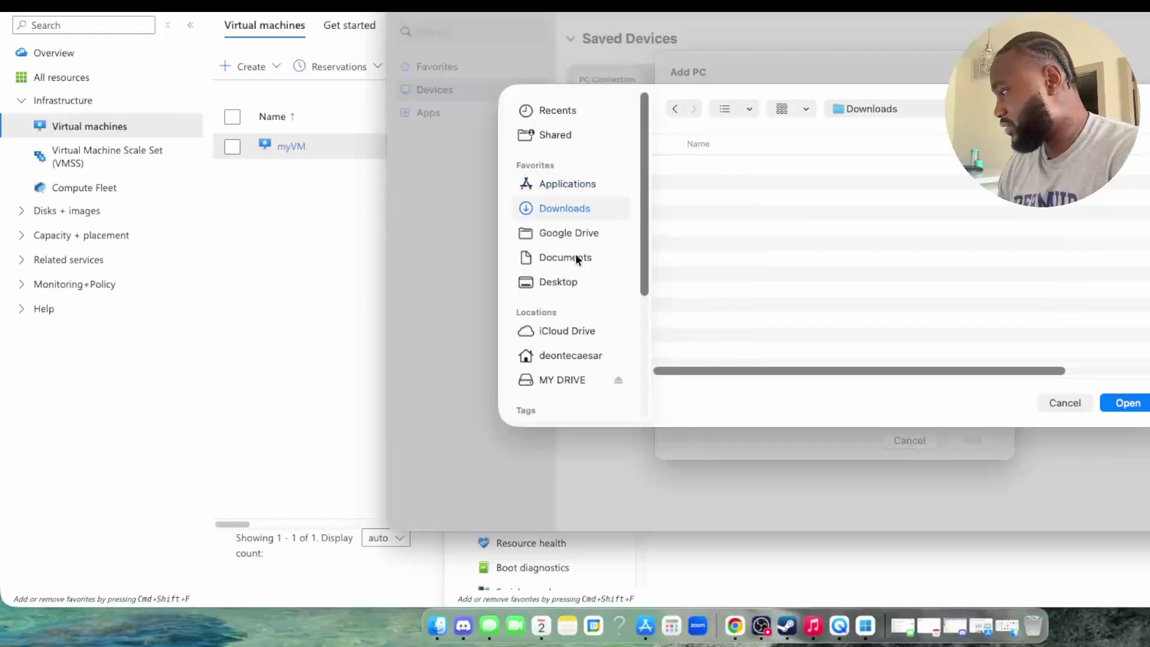
scroll(599, 257, "down", 1)
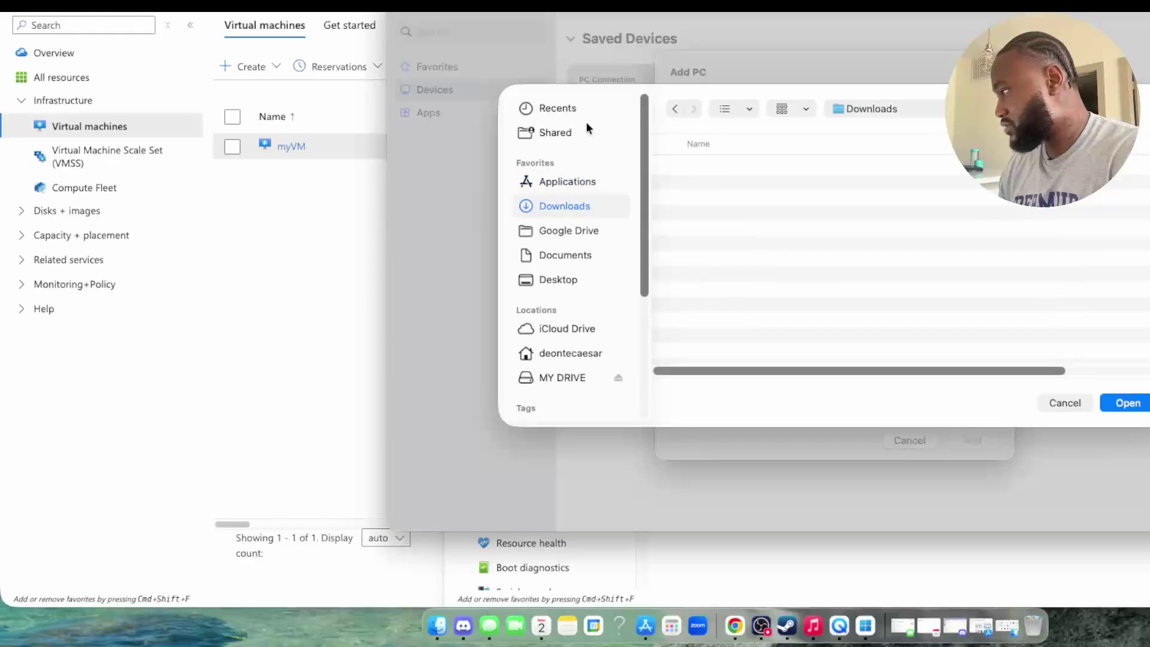
left_click(539, 109)
left_click(1062, 403)
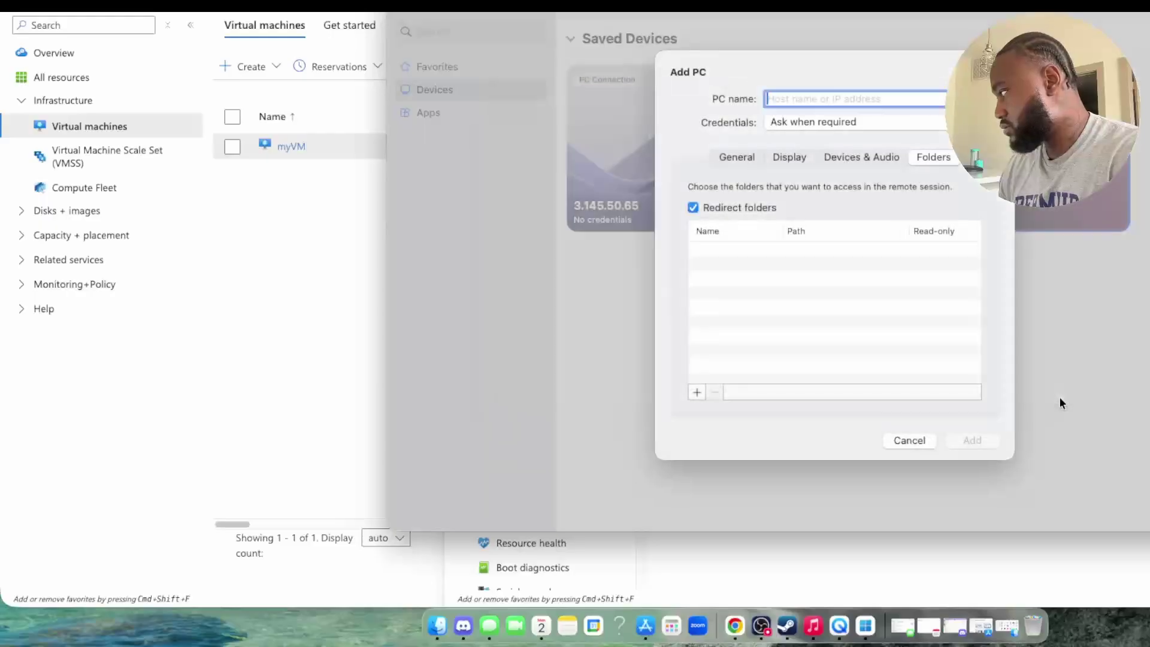
left_click(908, 444)
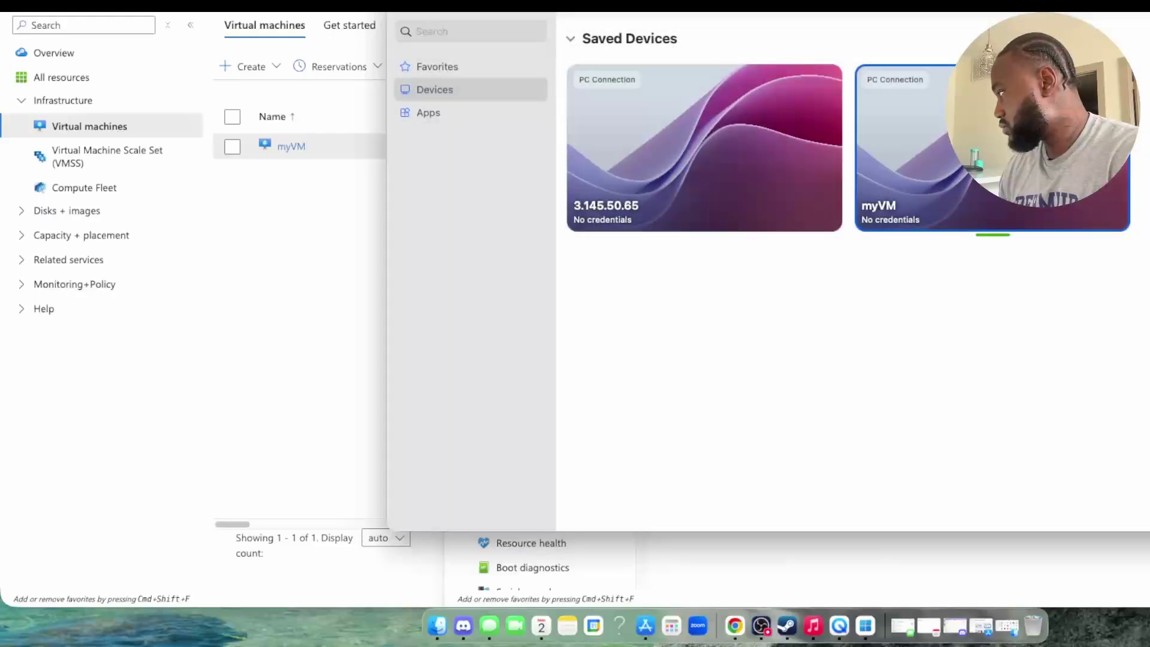
Step: Launch the installed Windows App from its Mac App Store product page
left_click(400, 16)
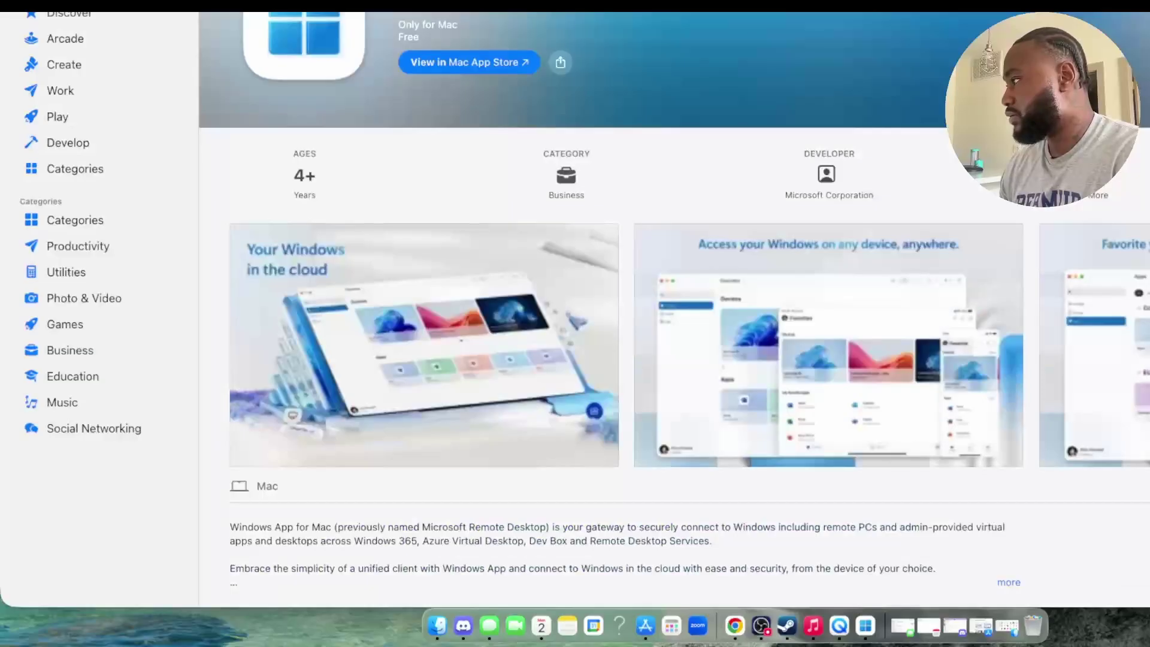
left_click(463, 71)
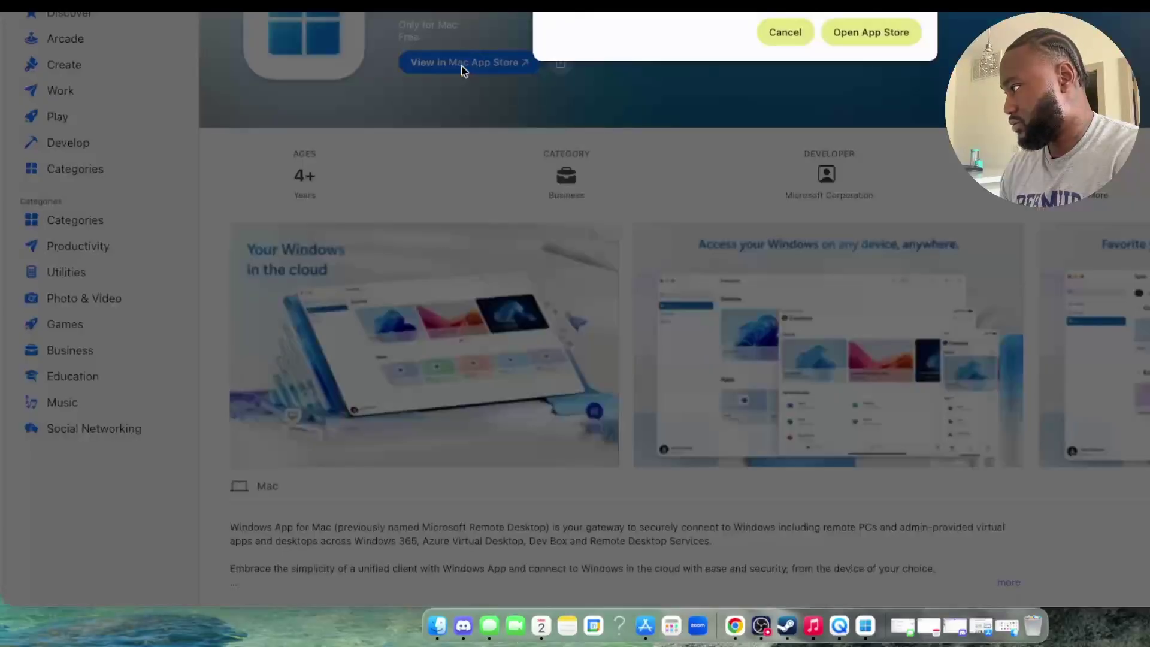
left_click(894, 35)
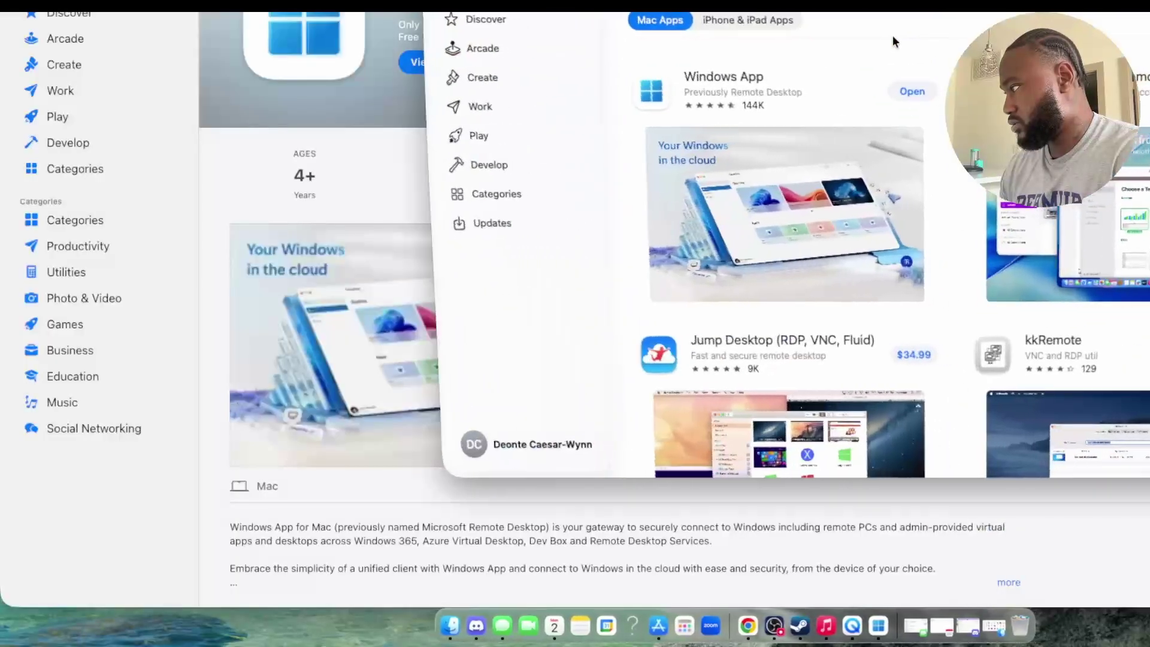
left_click(789, 102)
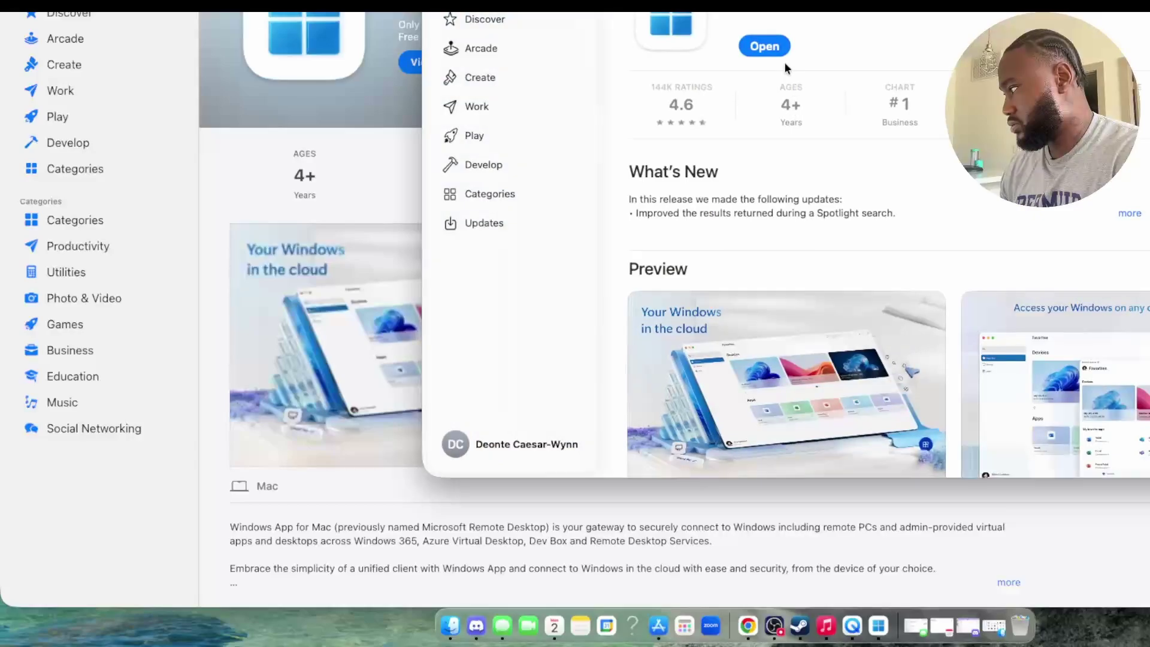
left_click(764, 46)
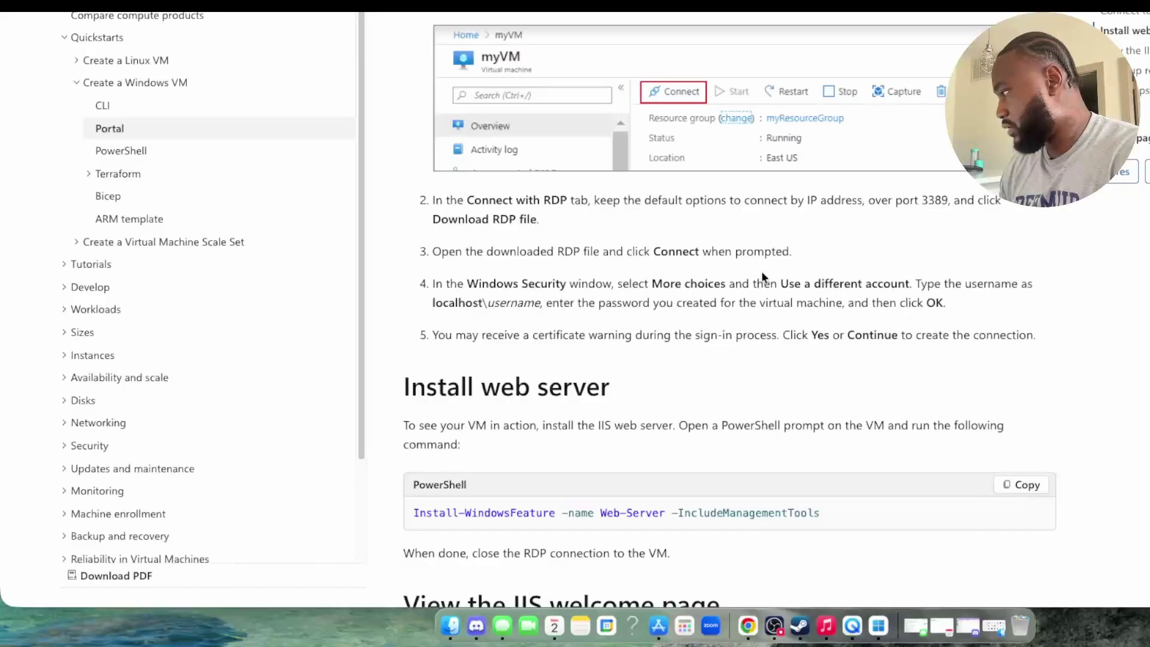
Step: Locate myVM.rdp in Finder's Desktop folder and open it in Windows App
left_click(448, 627)
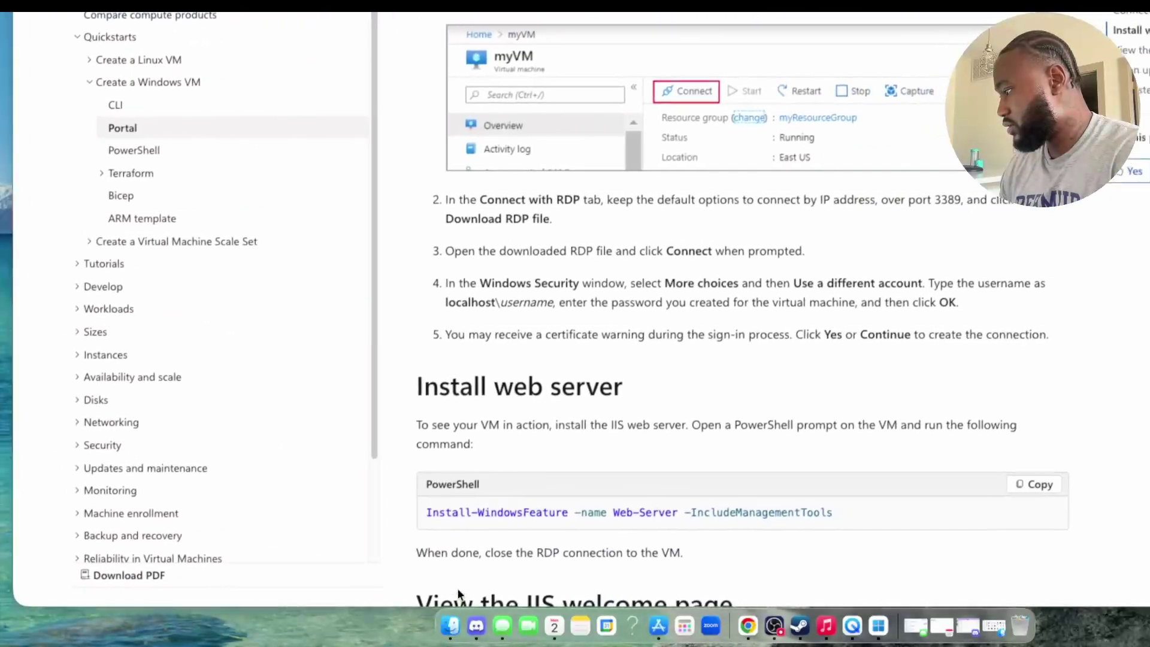
left_click(457, 617)
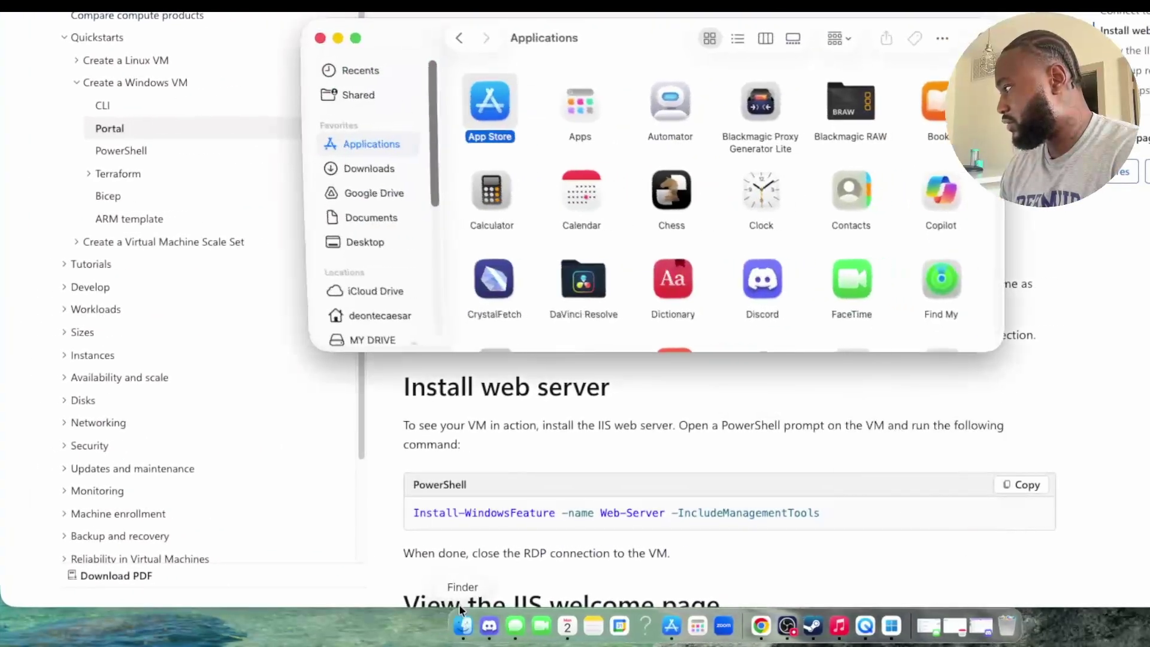
left_click(369, 170)
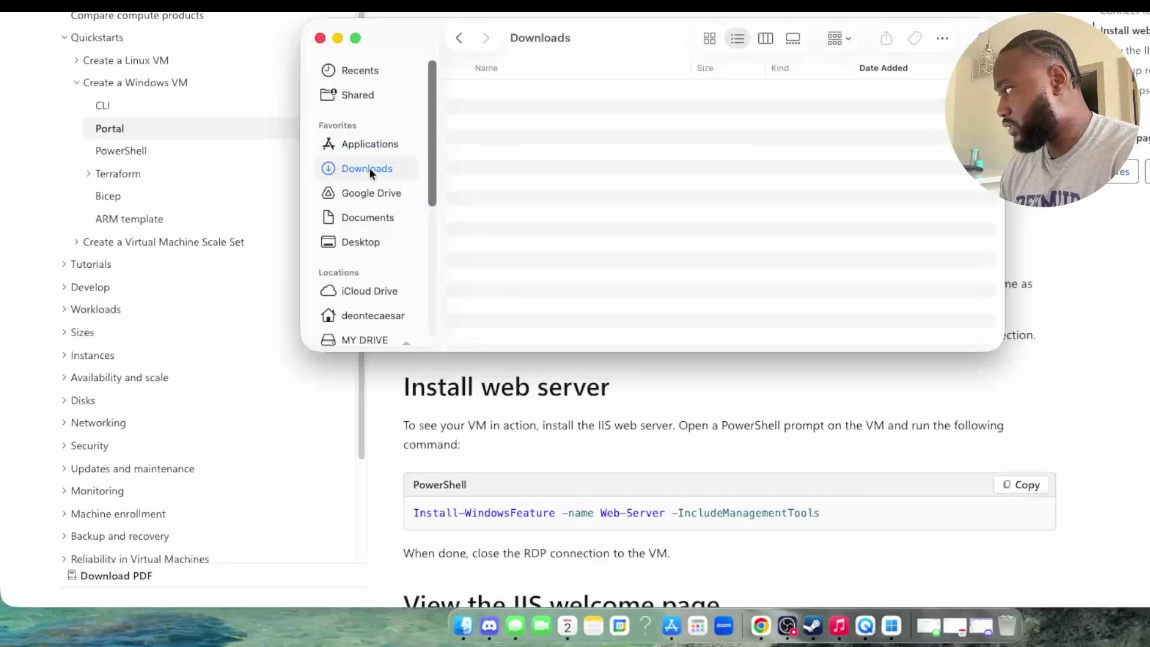
left_click(371, 191)
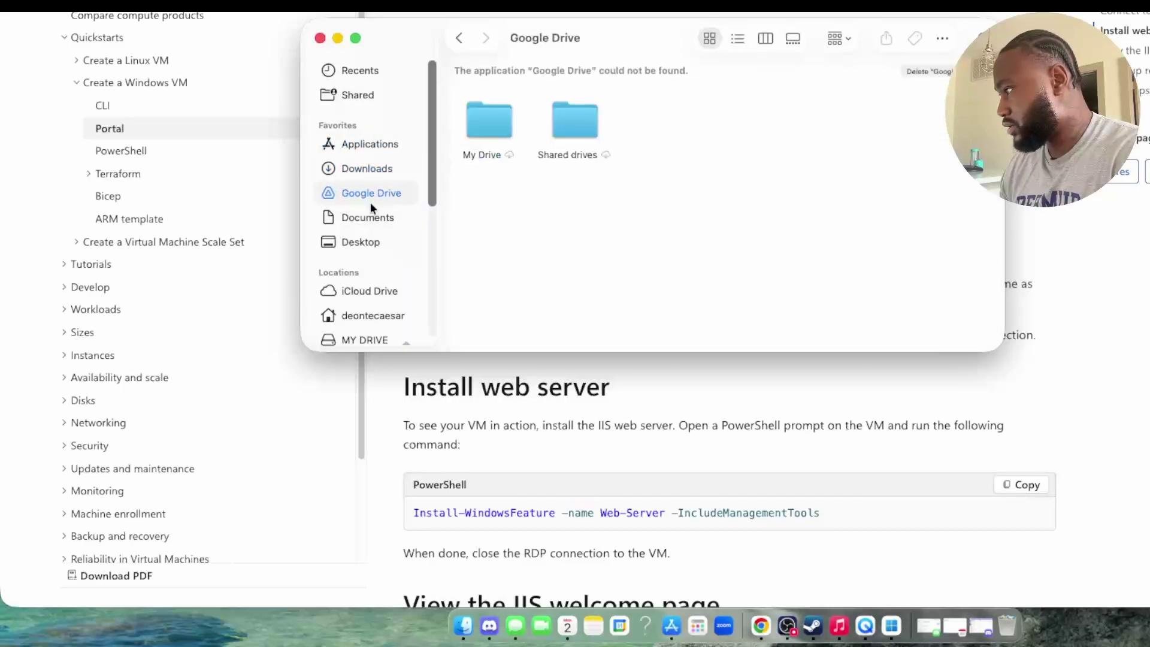
left_click(371, 221)
left_click(371, 243)
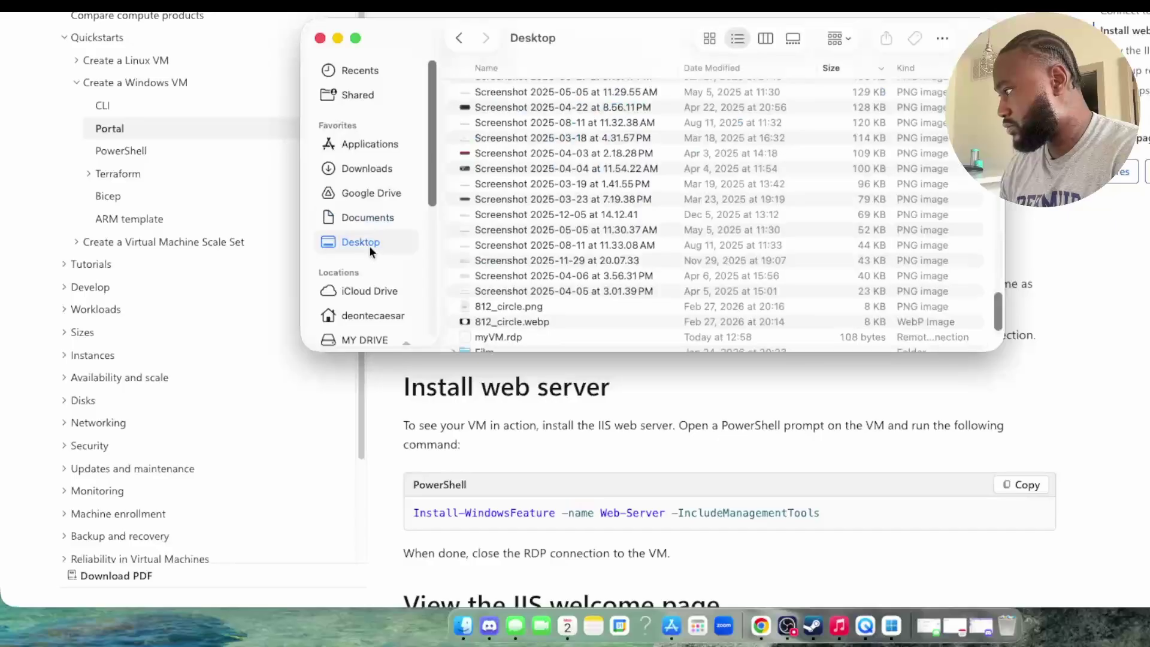
double_click(522, 337)
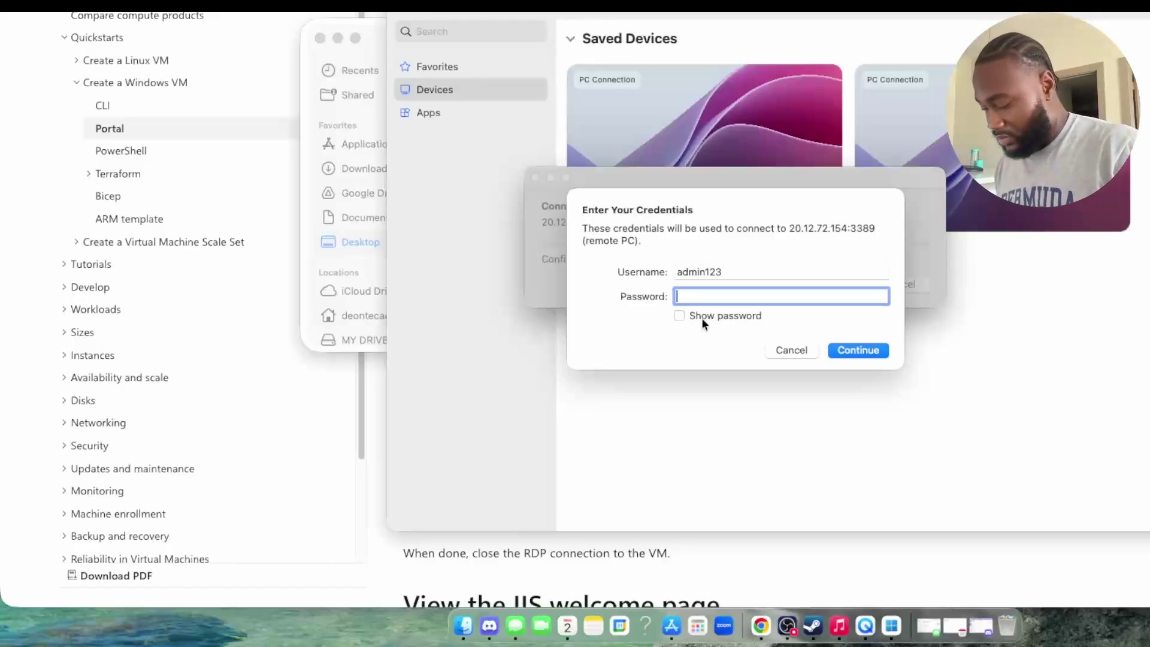
Step: Enter the admin password, accept the unverified certificate, and re-enter the password to connect
type("************")
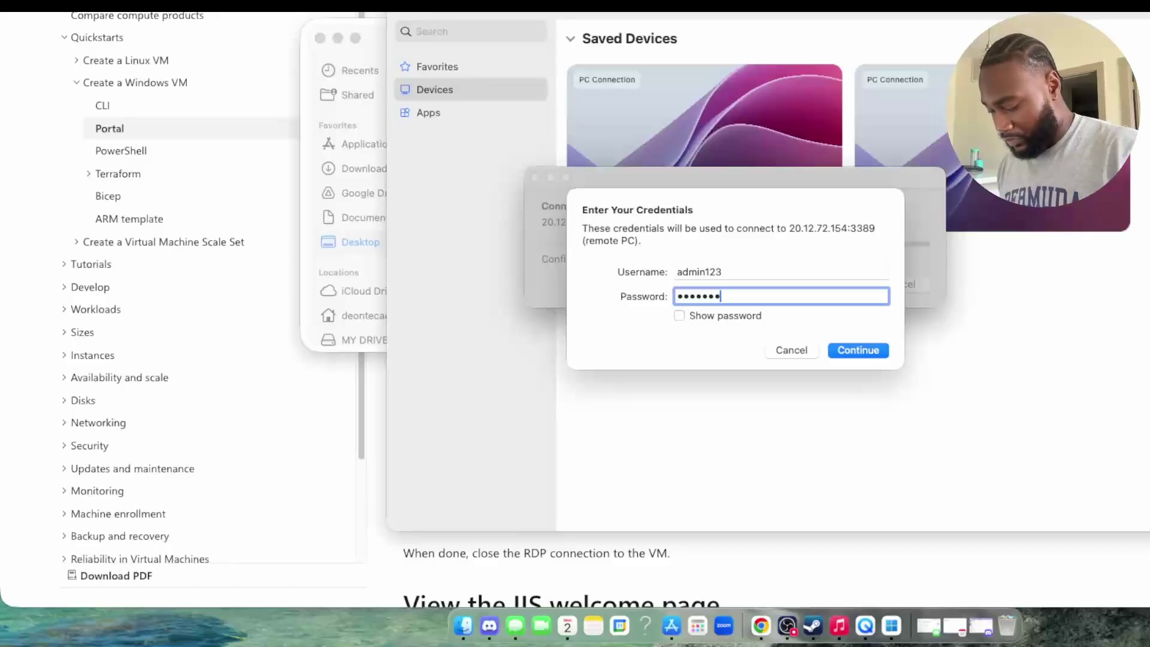
type("********")
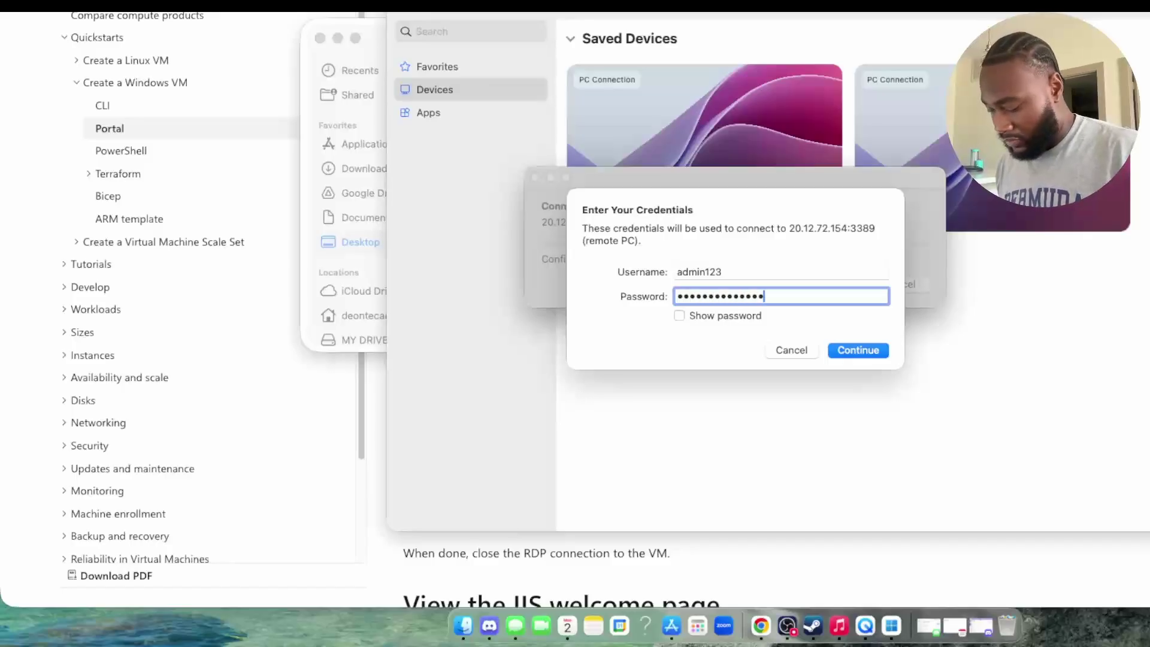
key("Return")
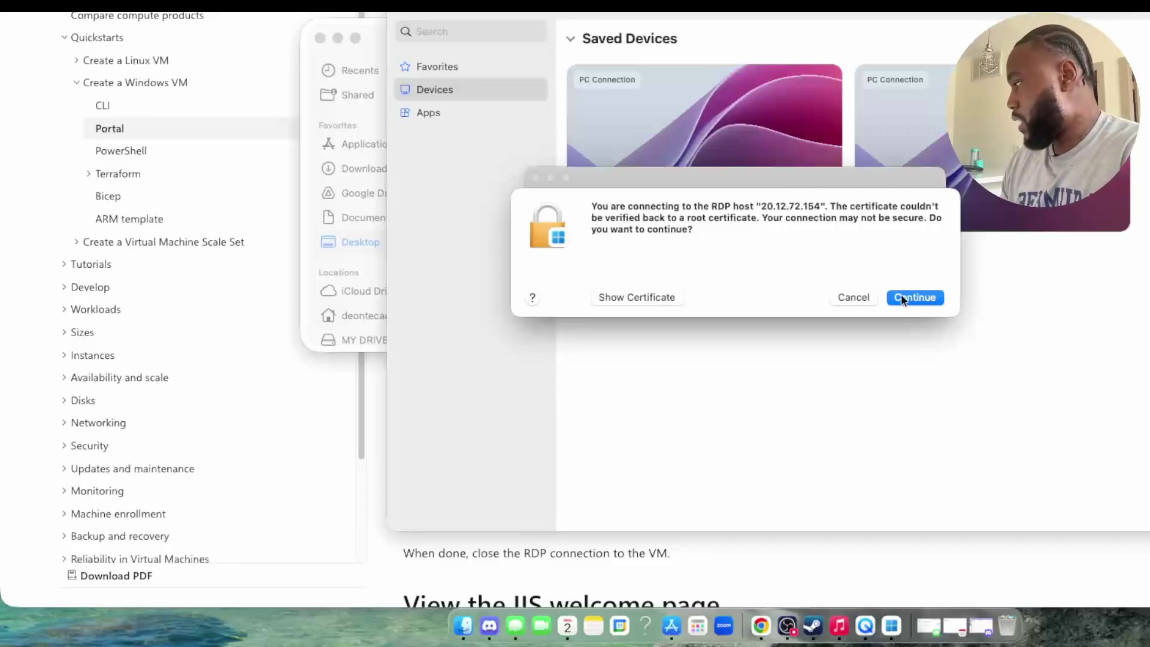
left_click(910, 296)
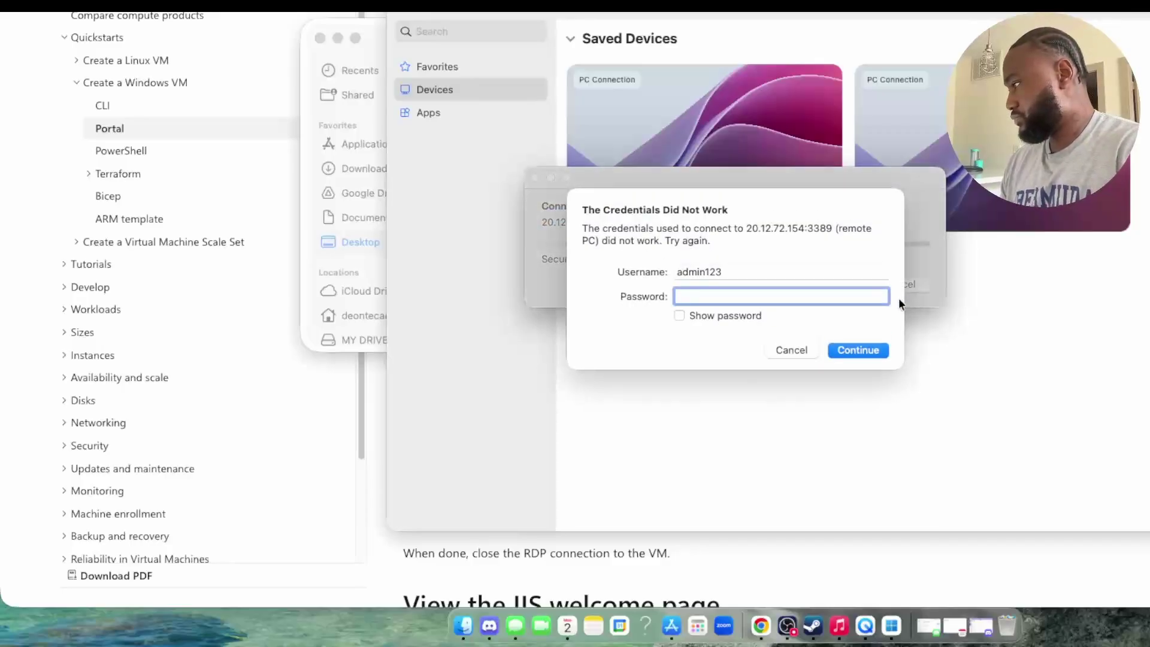
type("••••••••••")
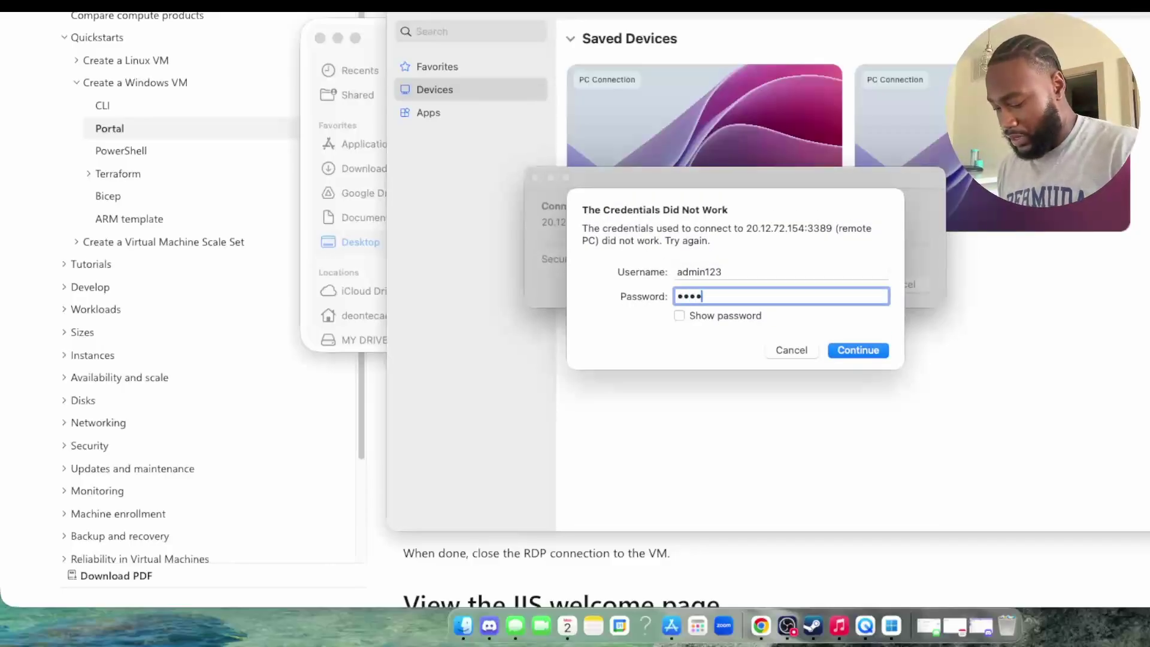
type("•••••••••")
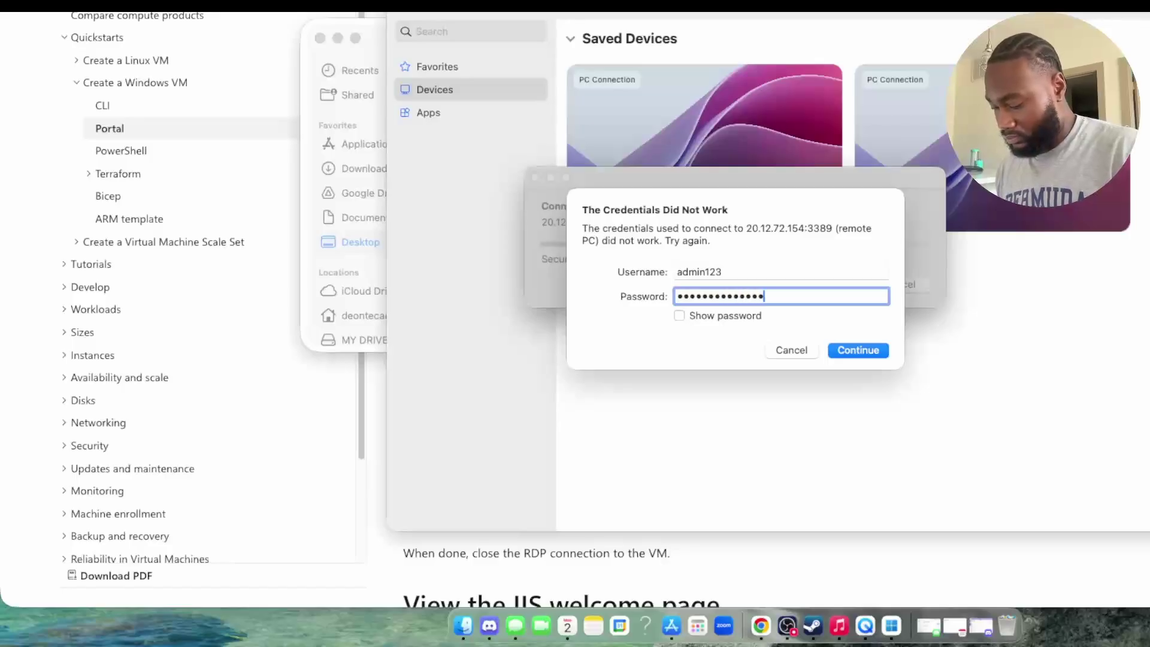
type("••")
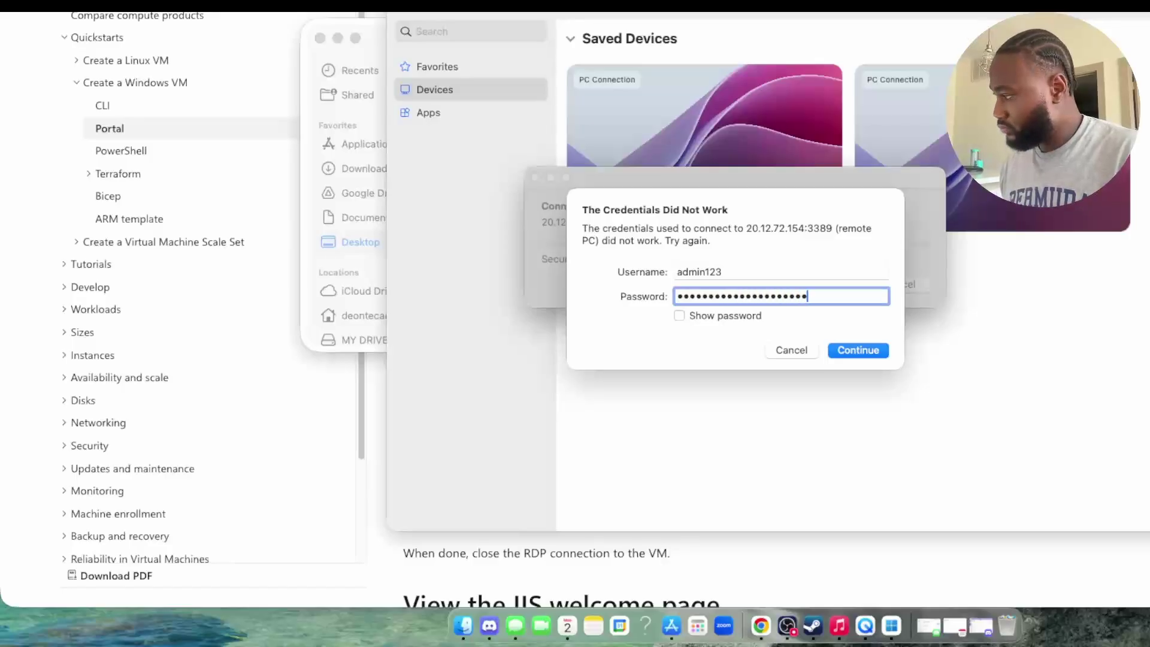
key("Return")
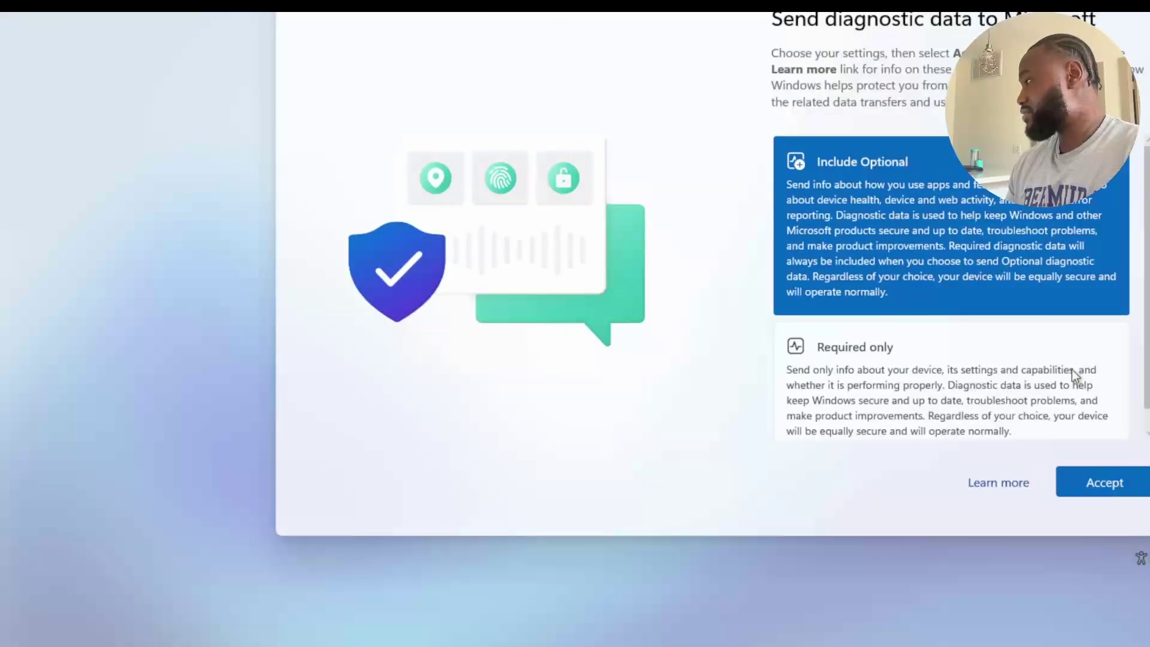
Step: Accept the diagnostic data settings and dismiss the Server Manager welcome popup
scroll(1072, 369, "down", 1)
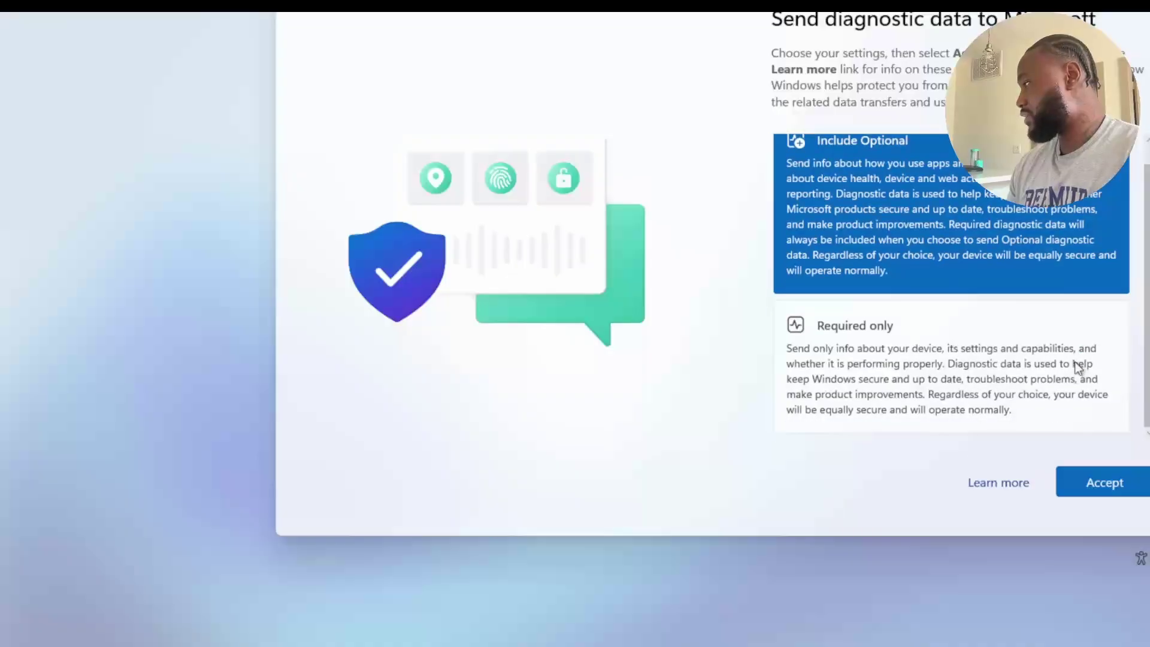
scroll(1073, 365, "up", 1)
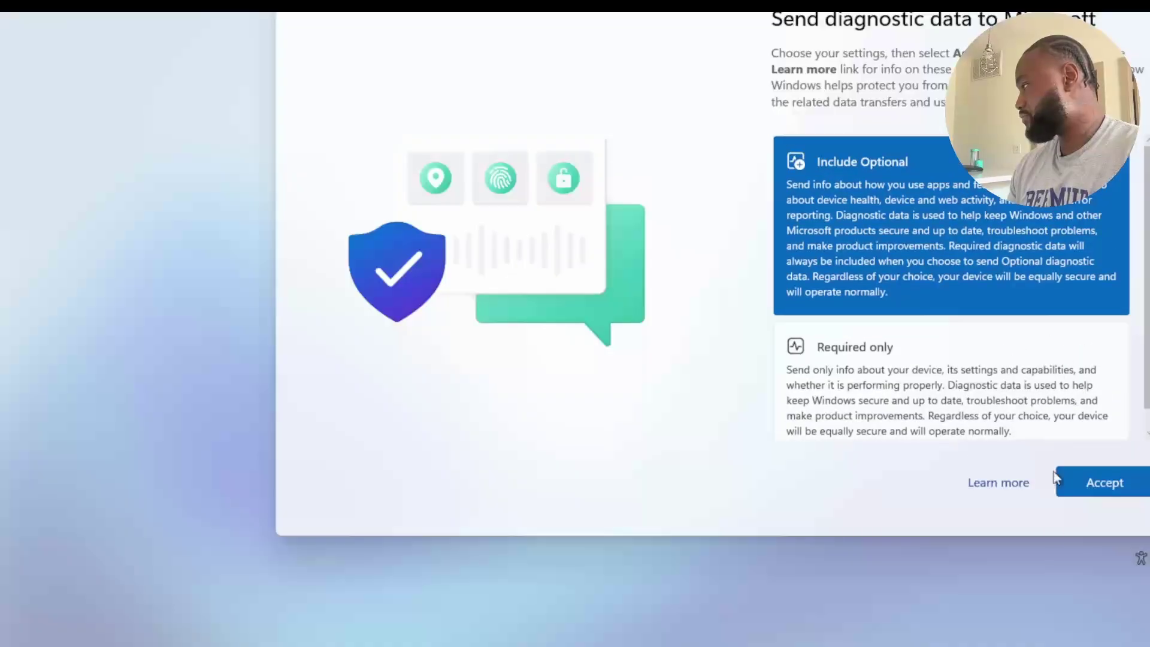
left_click(1109, 490)
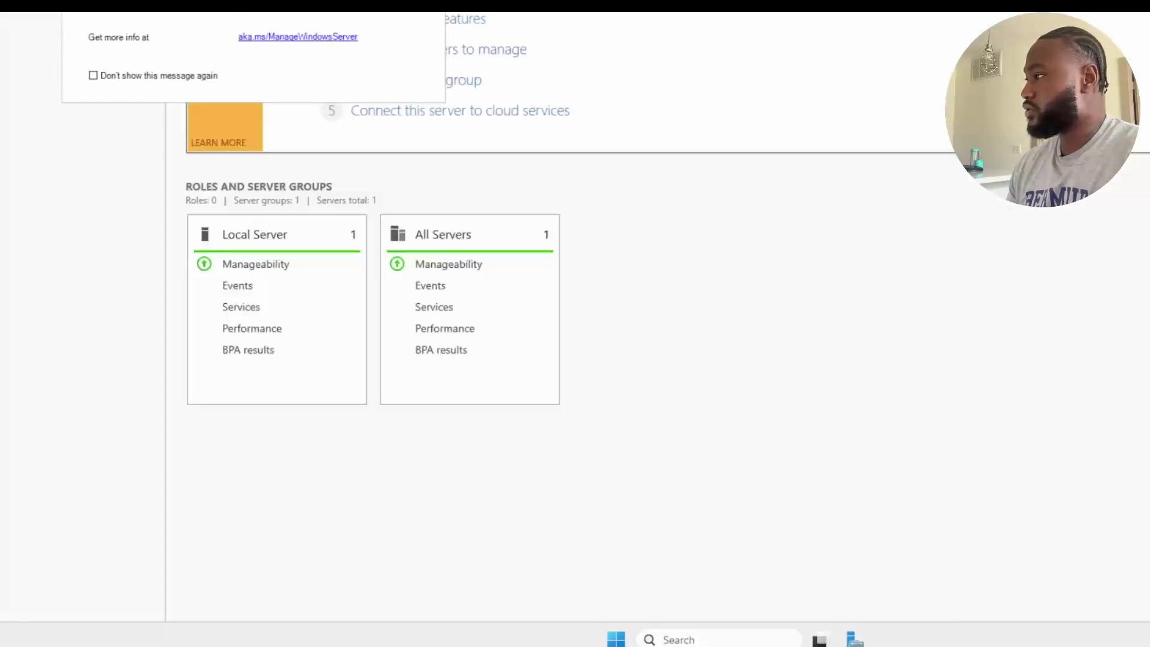
key("Escape")
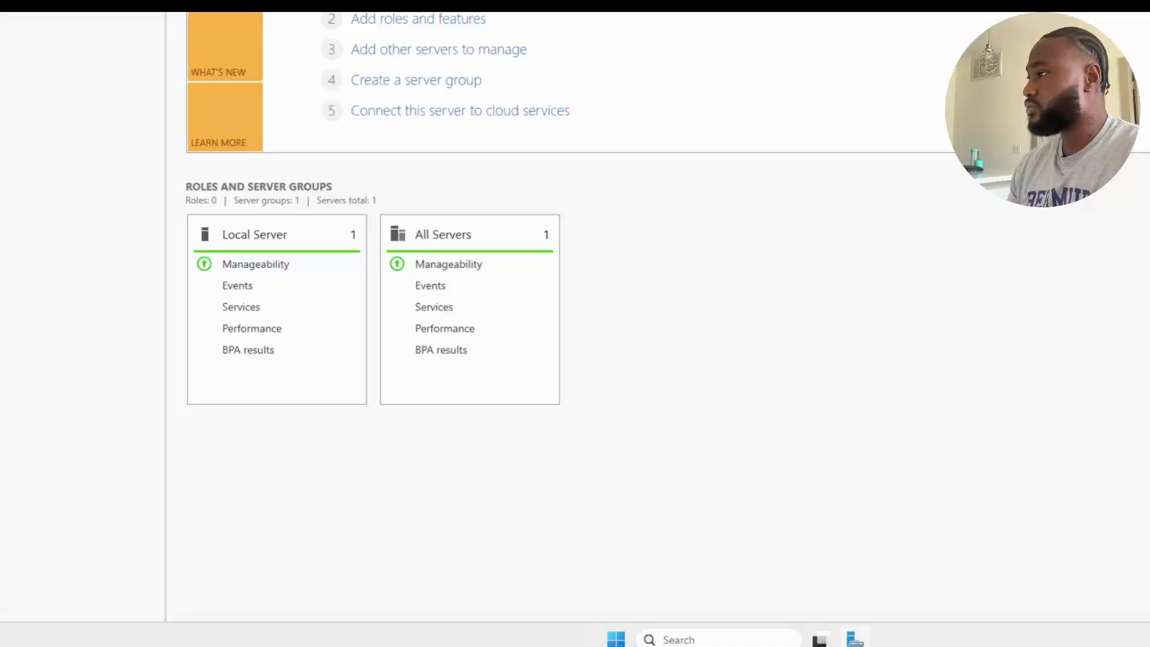
Step: Restore and reposition the Server Manager window, then minimize it to reveal the desktop
left_click(176, 3)
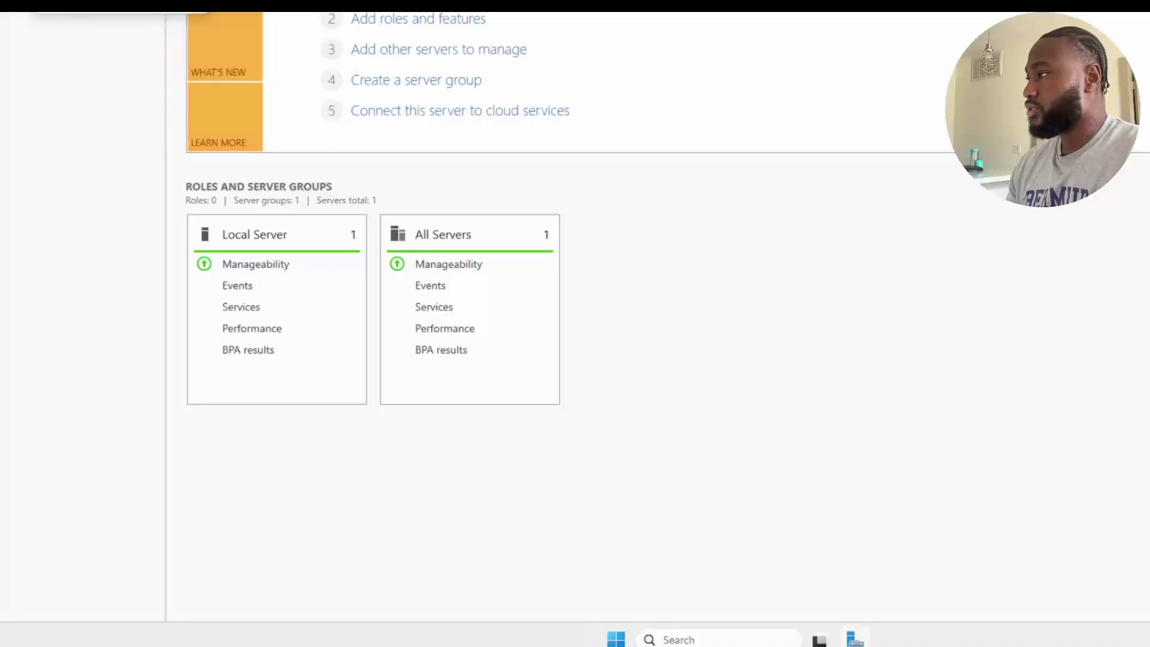
mouse_move(21, 3)
key("Escape")
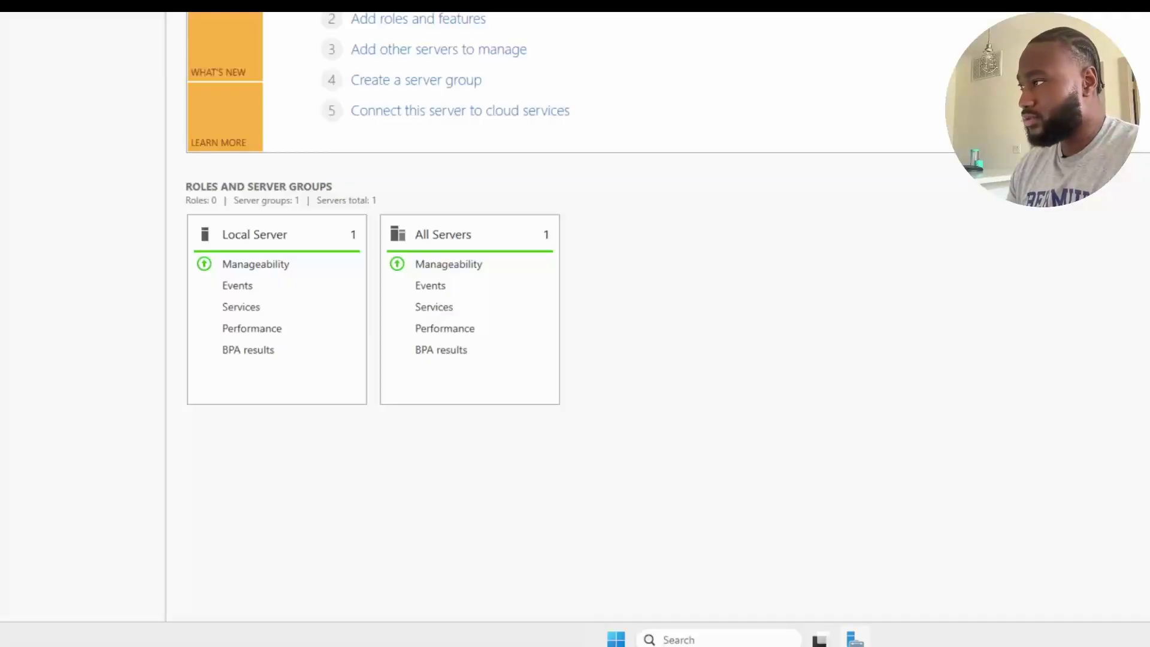
key("super+Down")
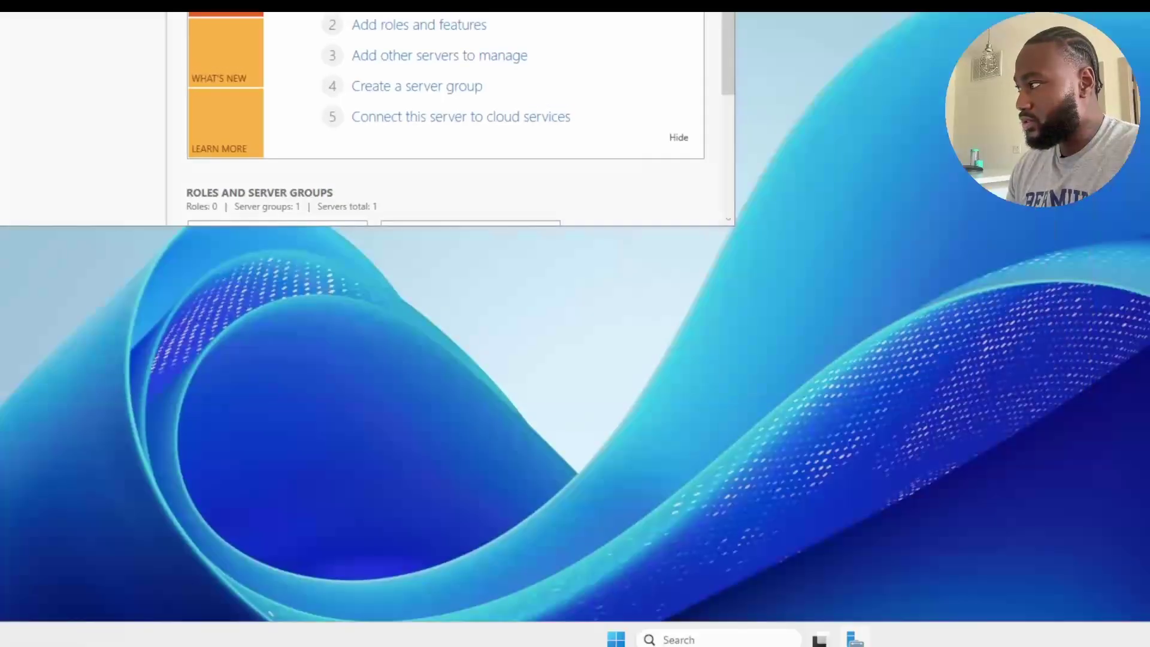
left_click_drag(359, 3, 537, 3)
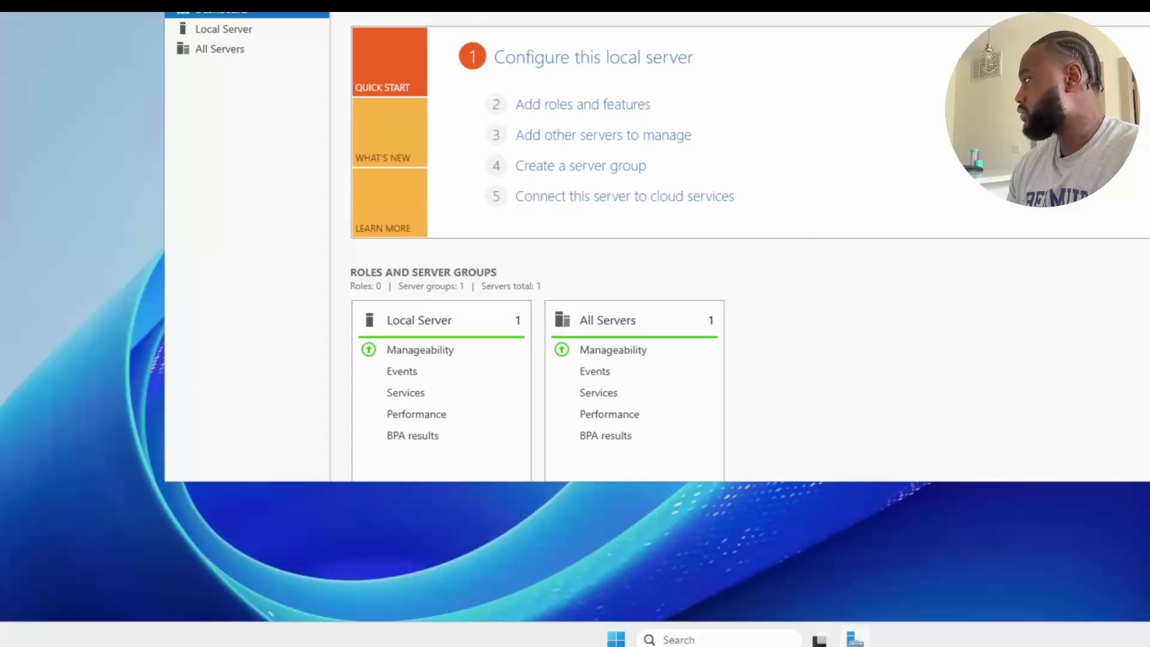
key("super+Down")
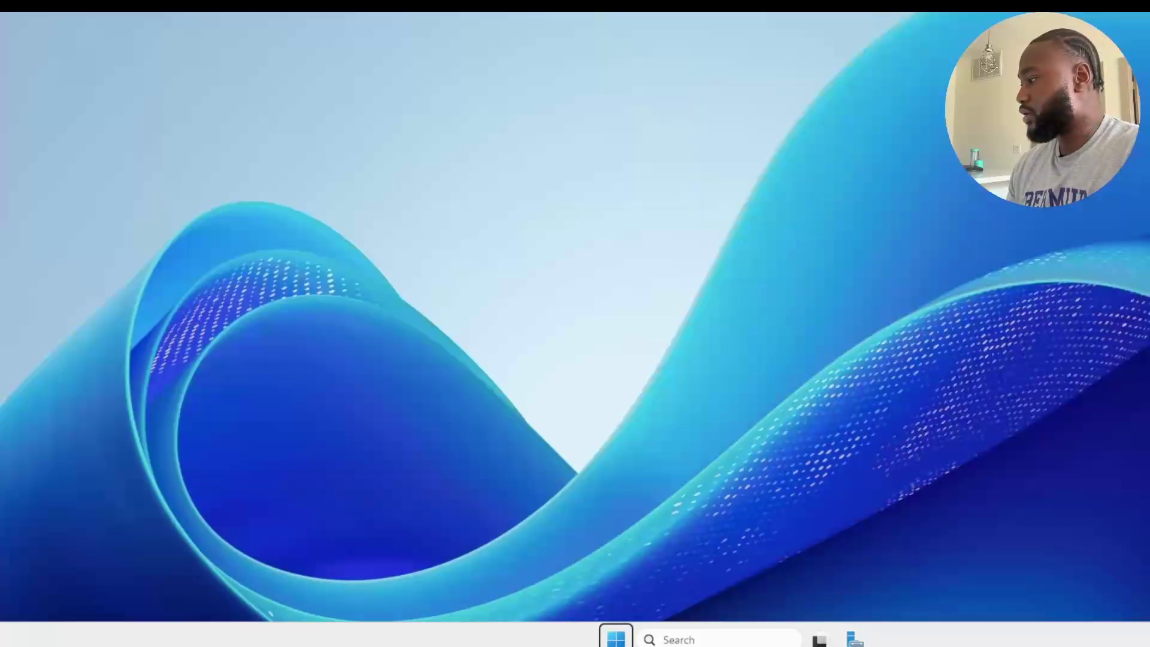